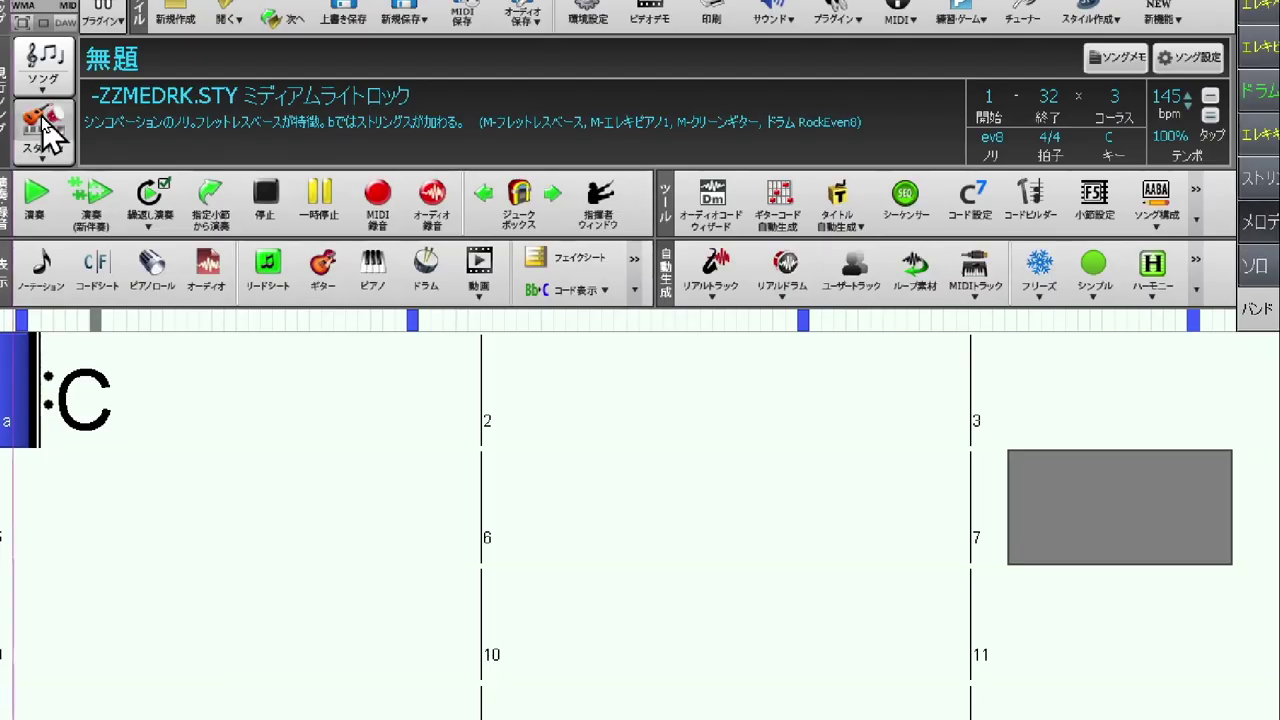
Open the style picker, browse the available styles and filter them by the バラード category.
click(215, 328)
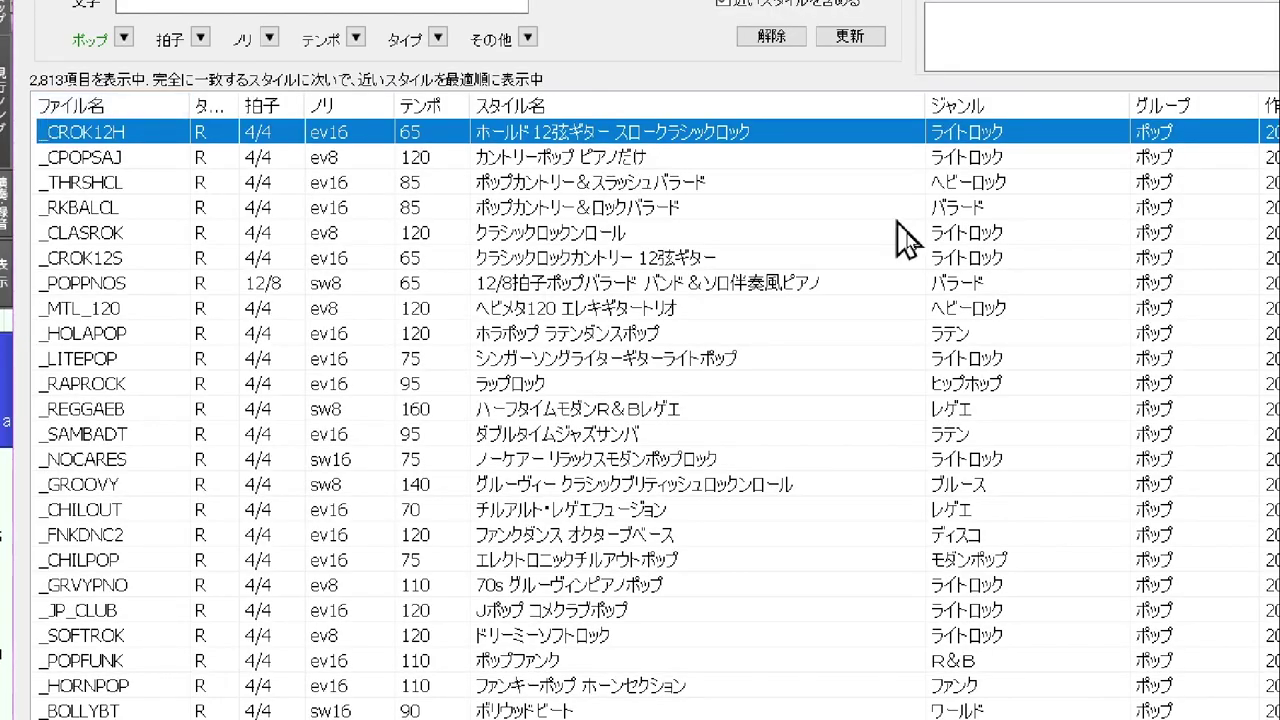
scroll(772, 522, down, 20)
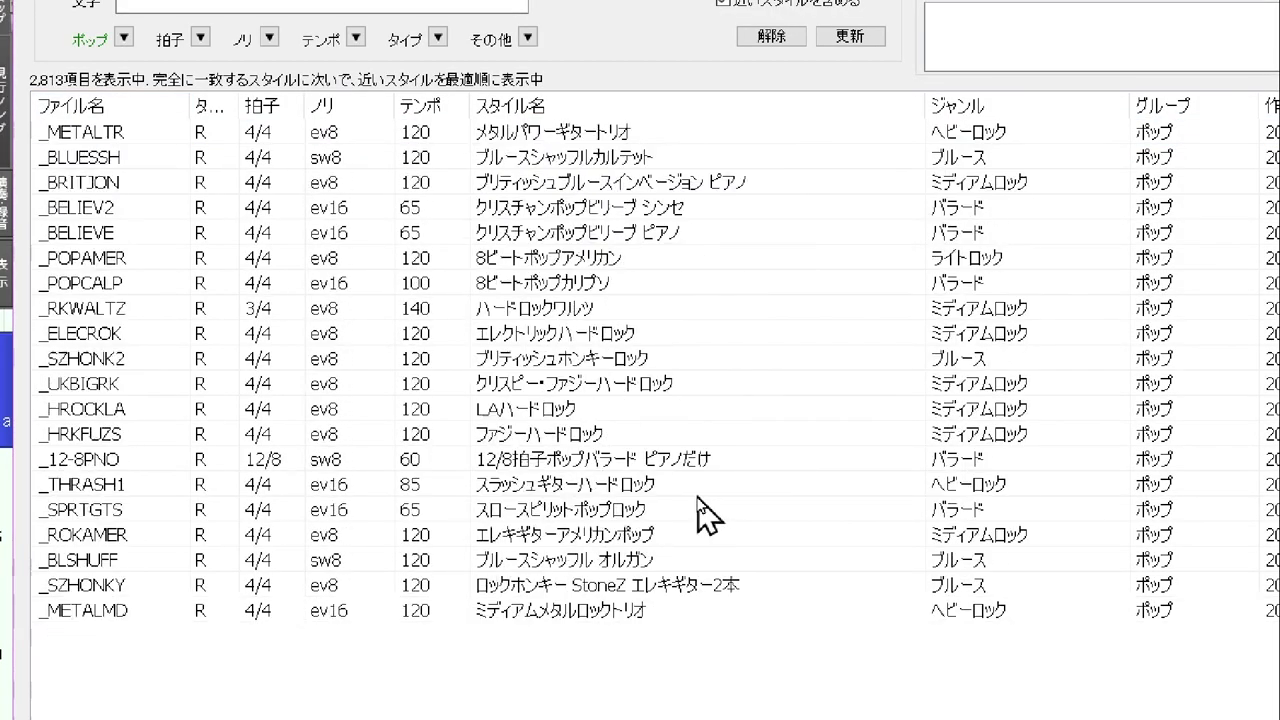
scroll(697, 510, down, 20)
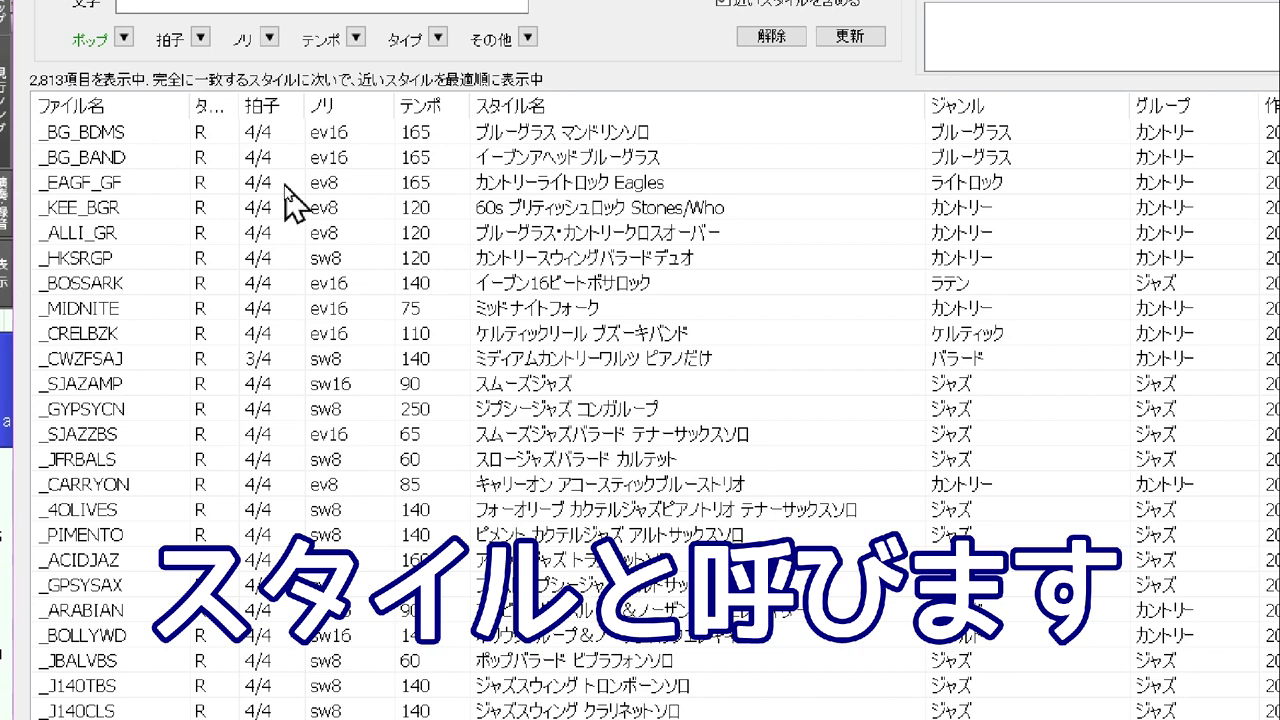
click(124, 38)
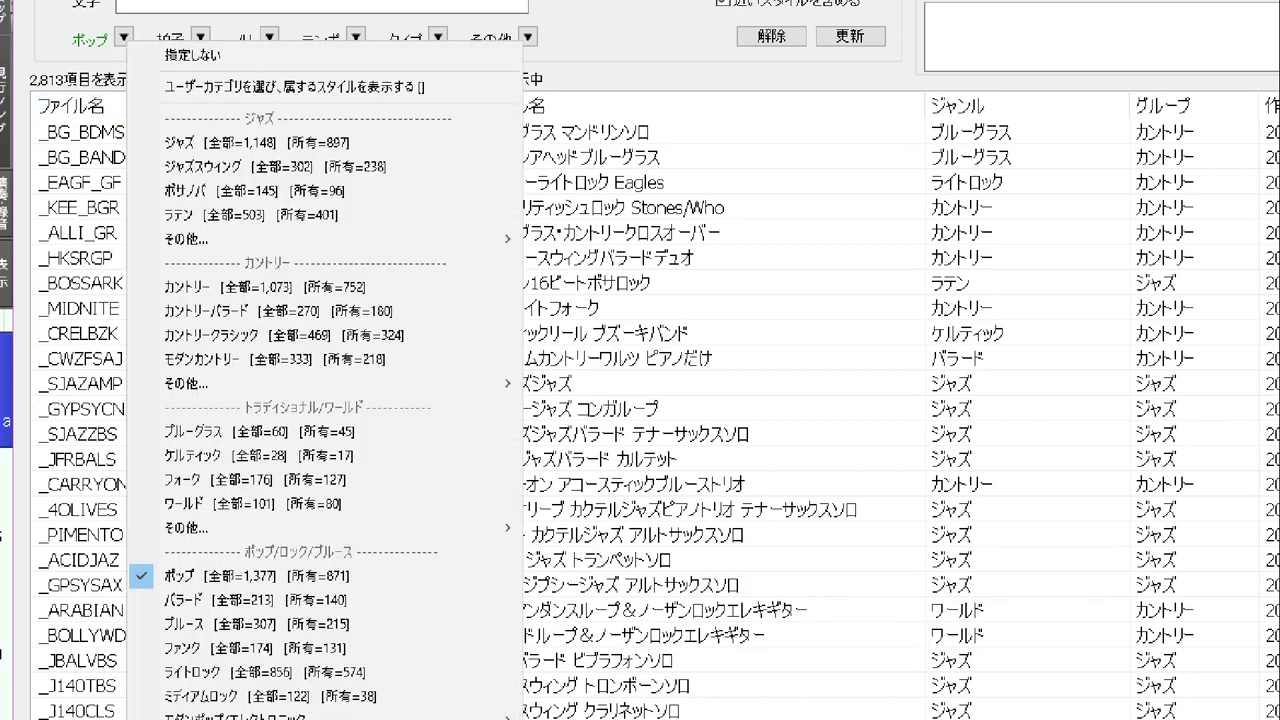
click(353, 606)
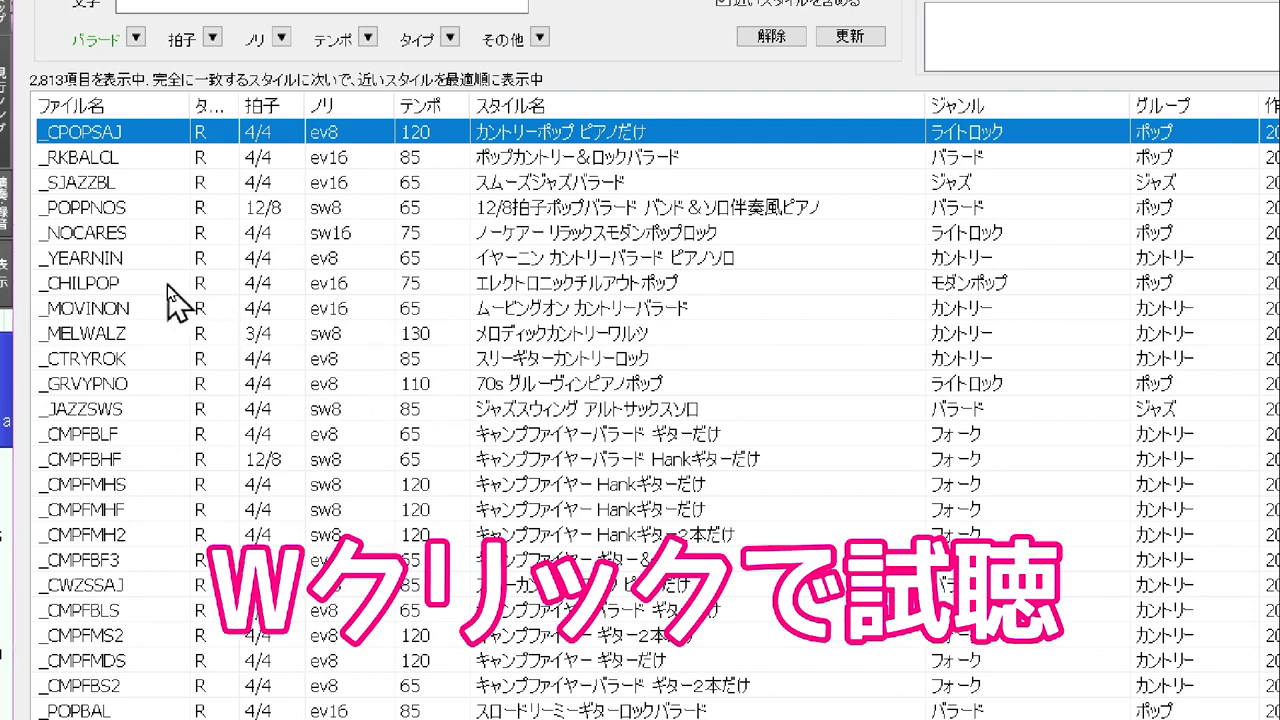
Audition the styles _SJAZZBL and _NOCARES from the filtered list.
click(248, 188)
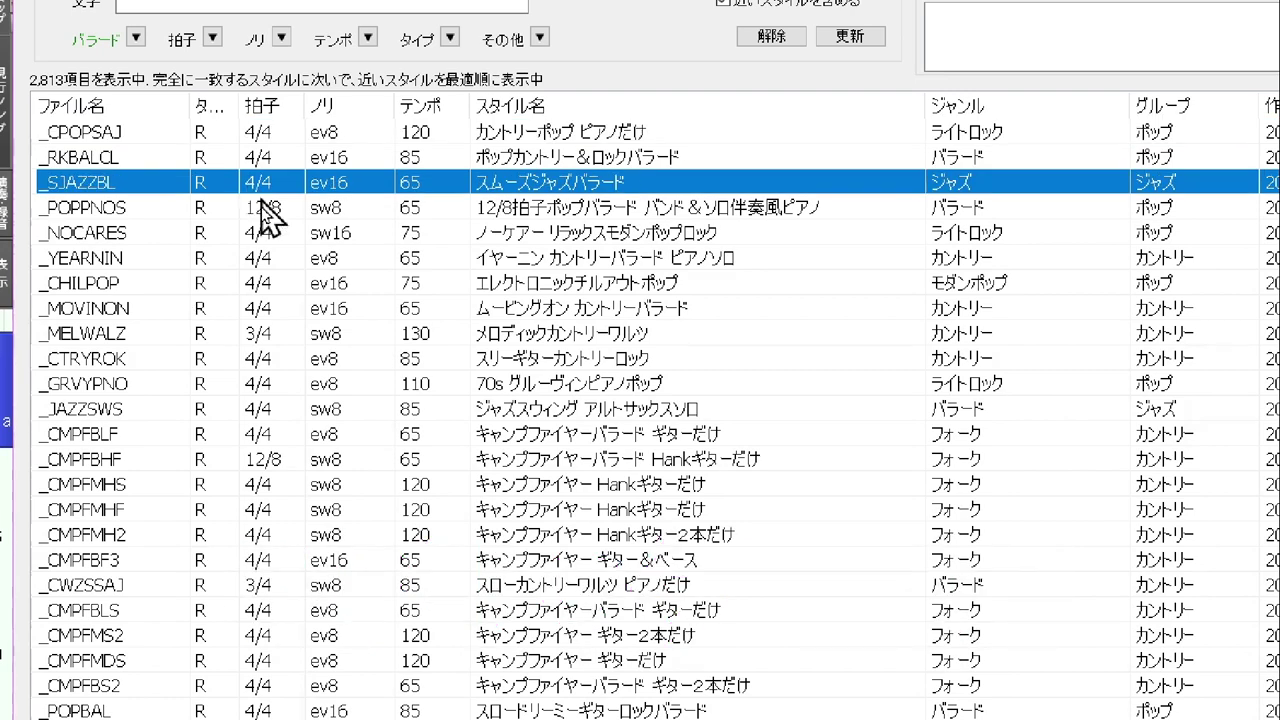
click(267, 238)
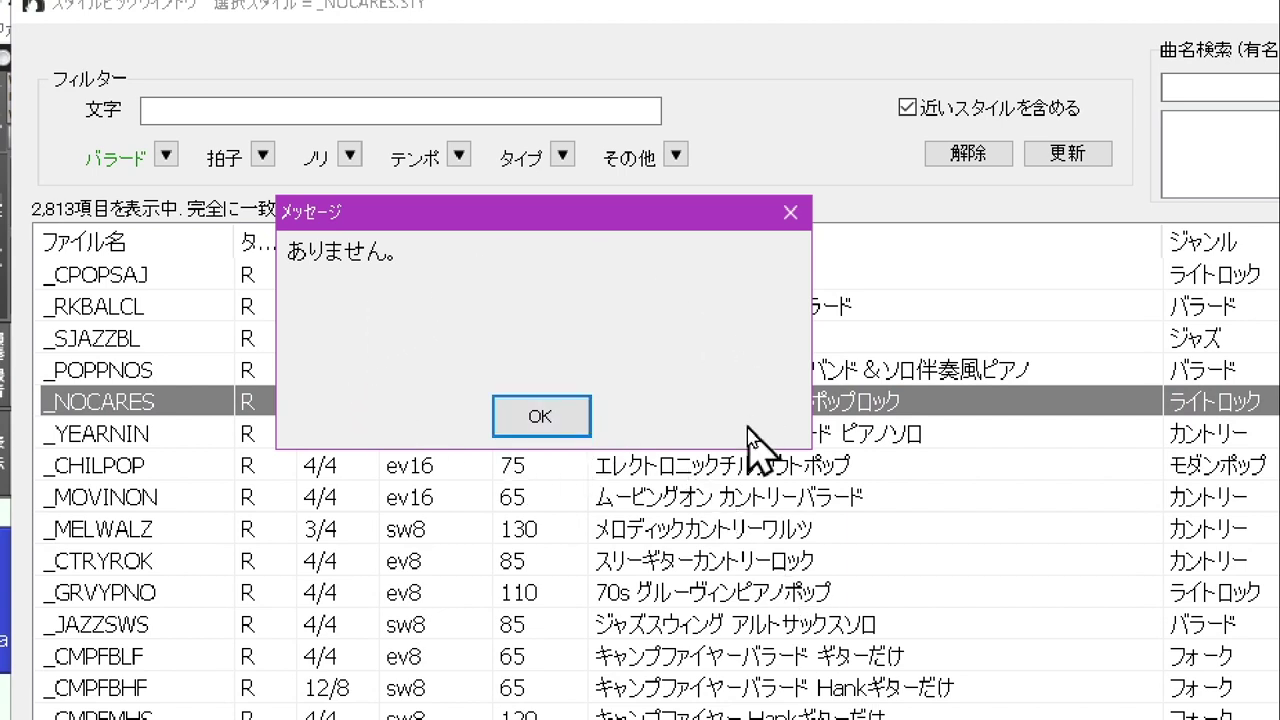
click(541, 416)
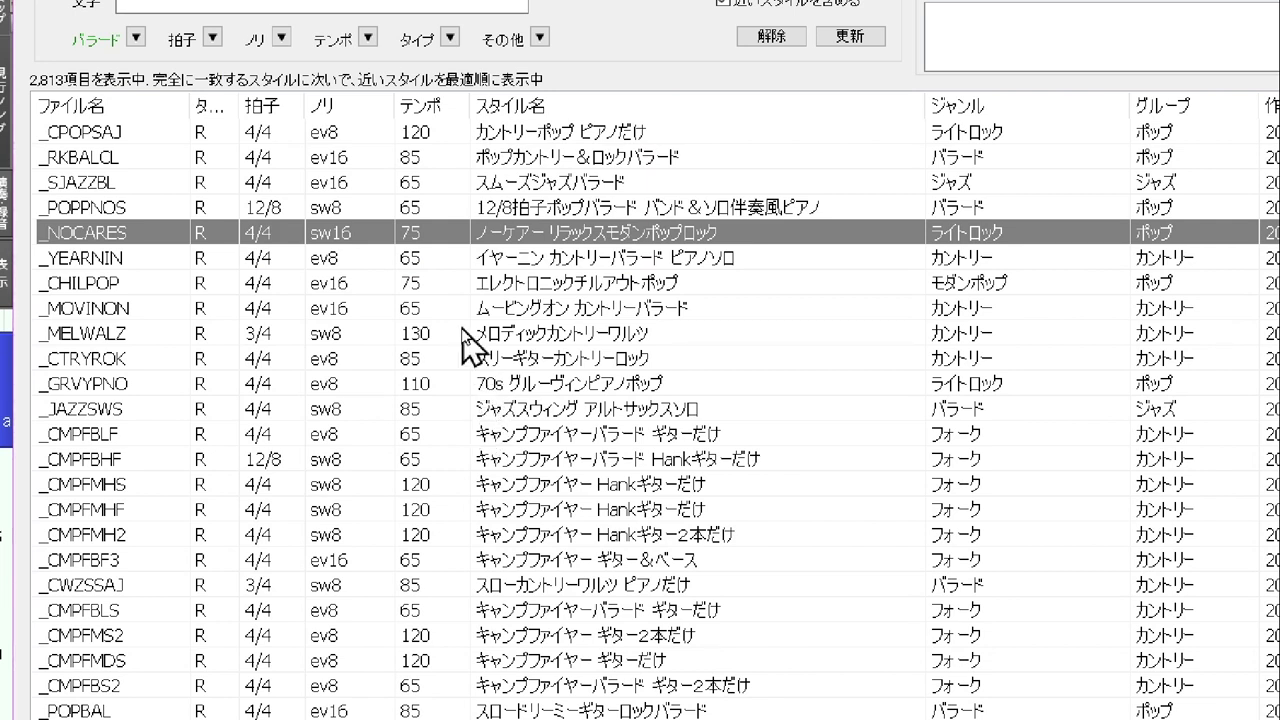
Choose the _MELWALZ style, load its demo song into the chord sheet and stop the playback.
click(441, 334)
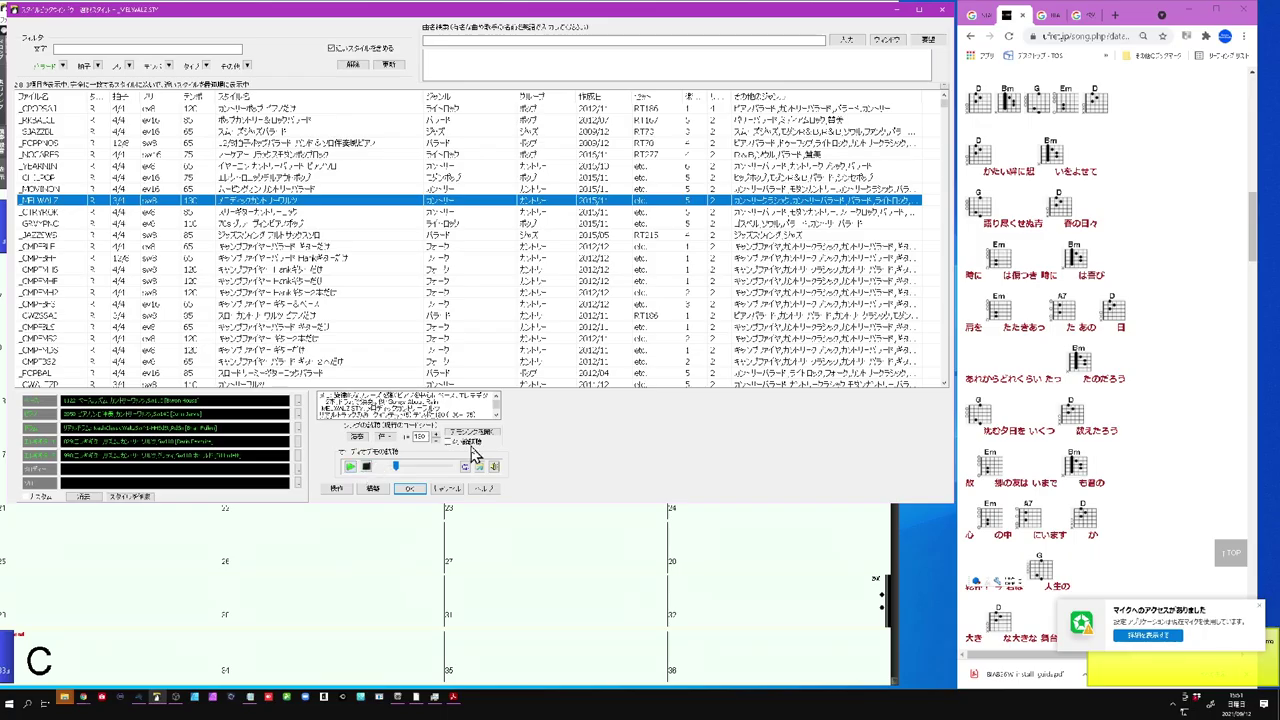
click(477, 436)
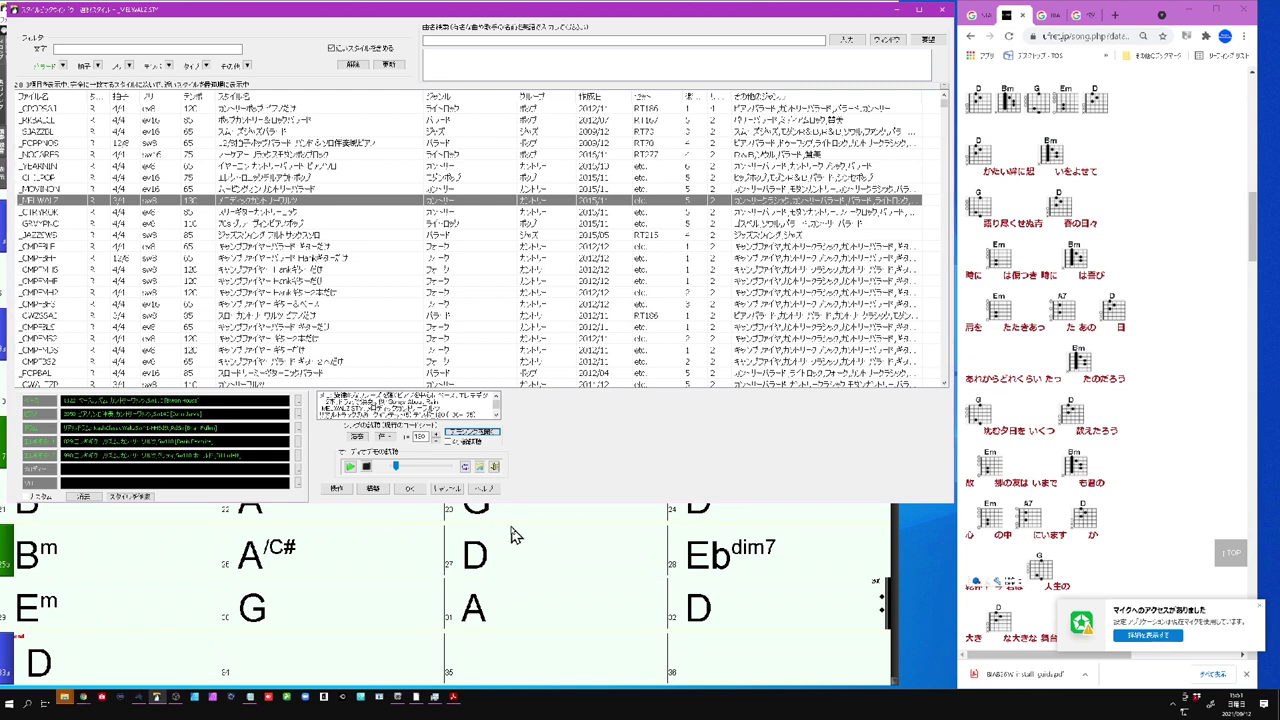
click(408, 490)
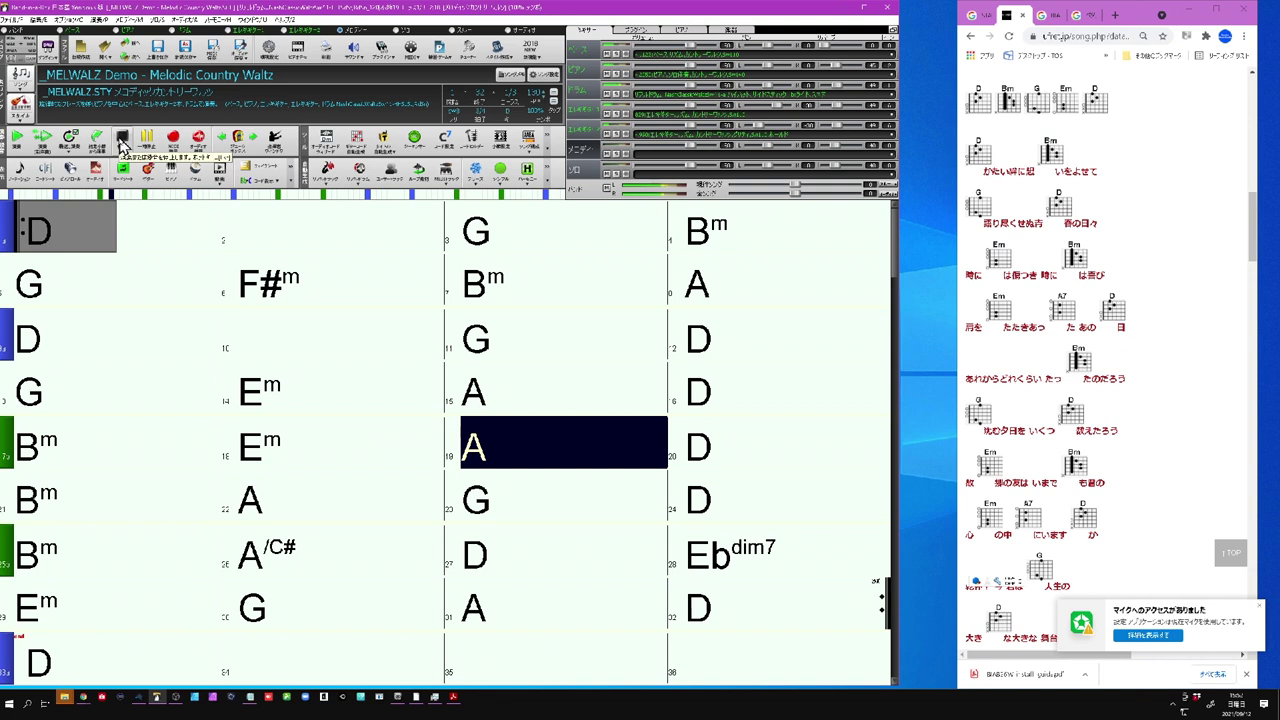
click(122, 143)
Enter an A7 chord in bar 2 of the demo song and play back the result briefly.
click(170, 596)
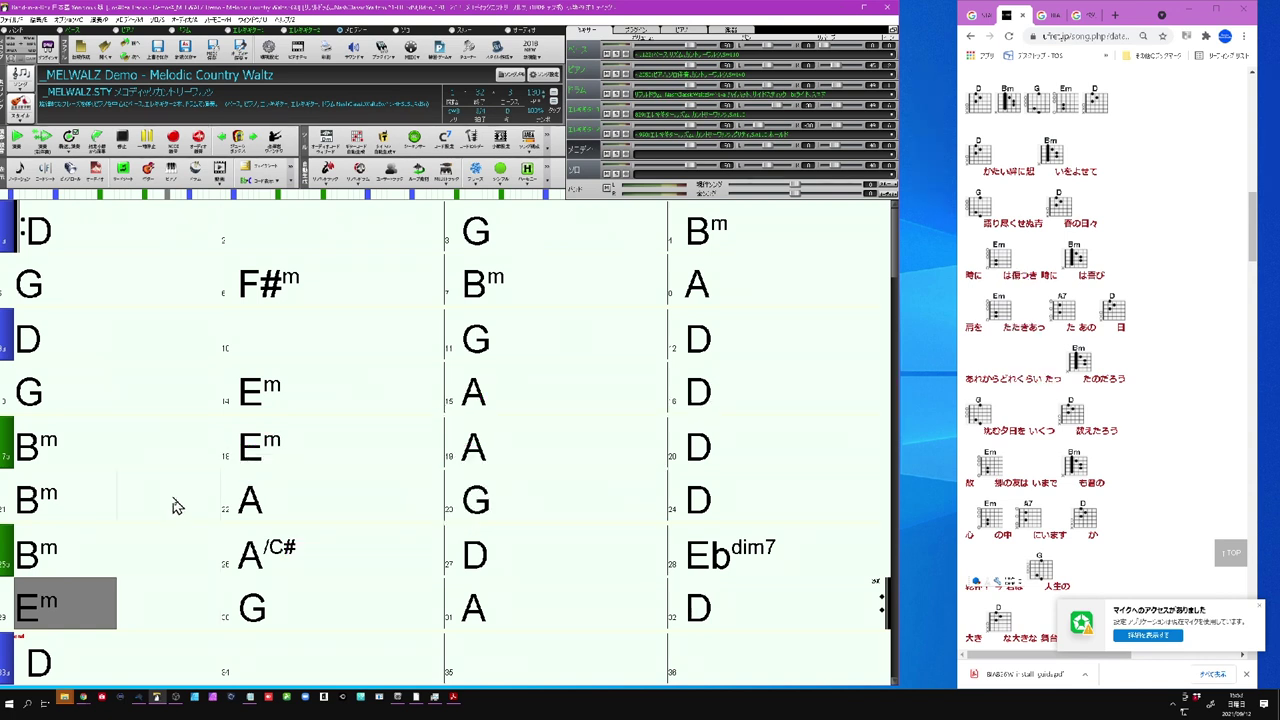
click(263, 240)
text(A7)
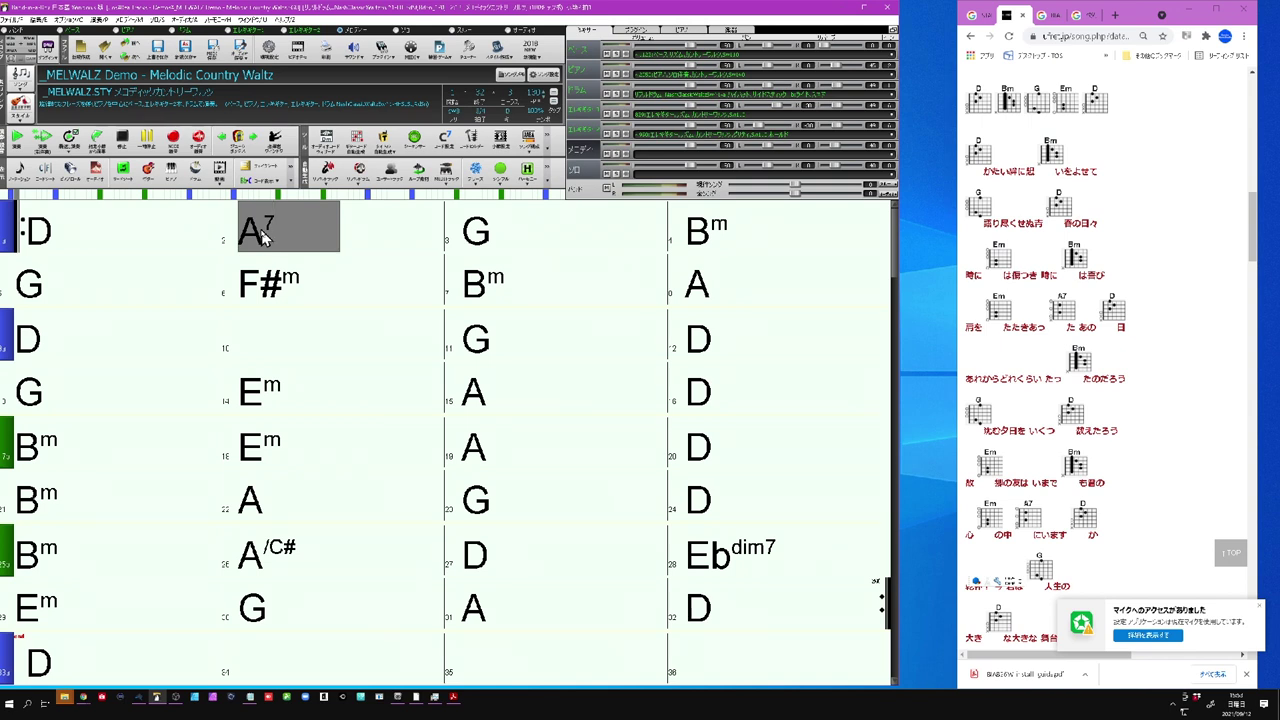
key(Return)
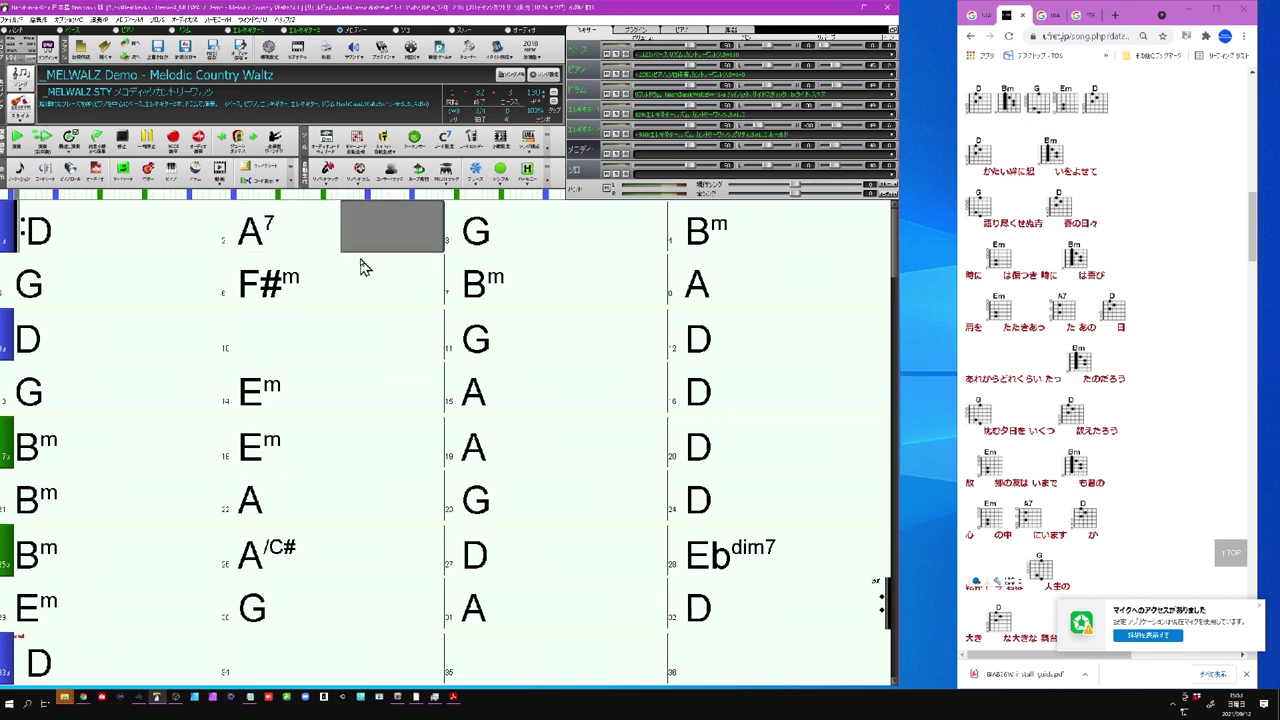
click(17, 142)
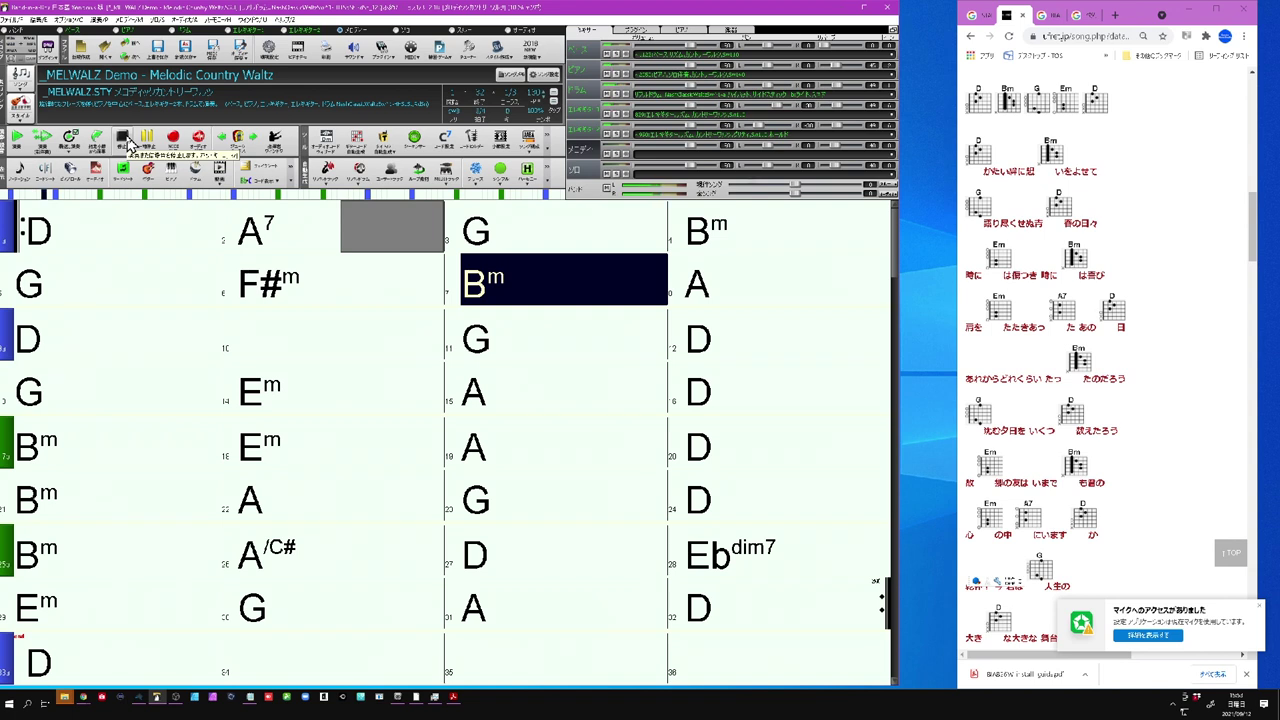
click(123, 138)
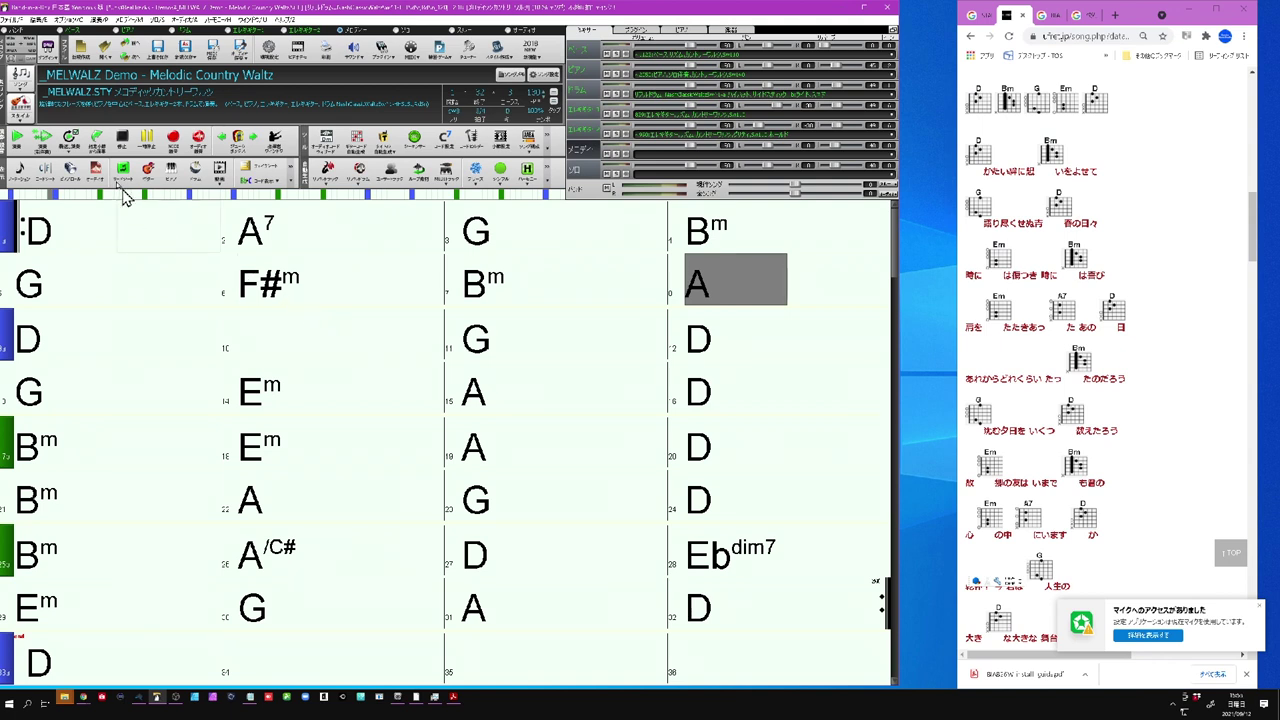
Create a new blank song without saving the changes to the demo song.
click(17, 22)
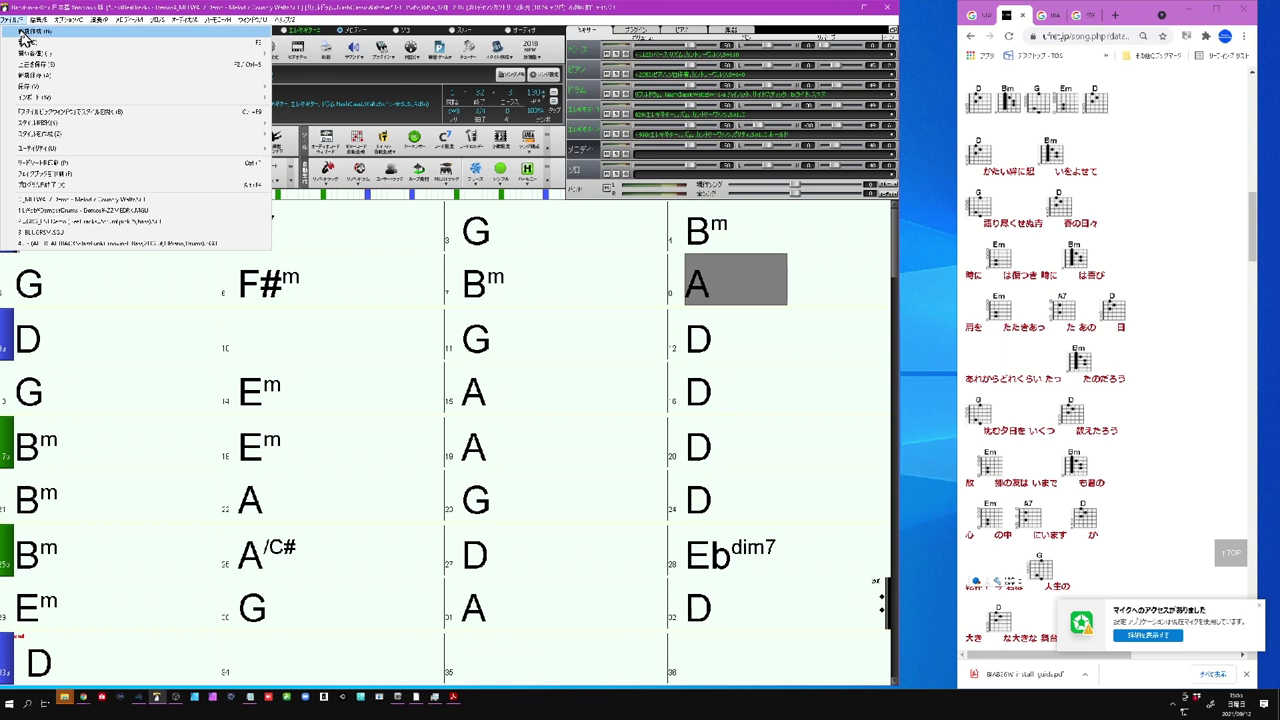
click(27, 36)
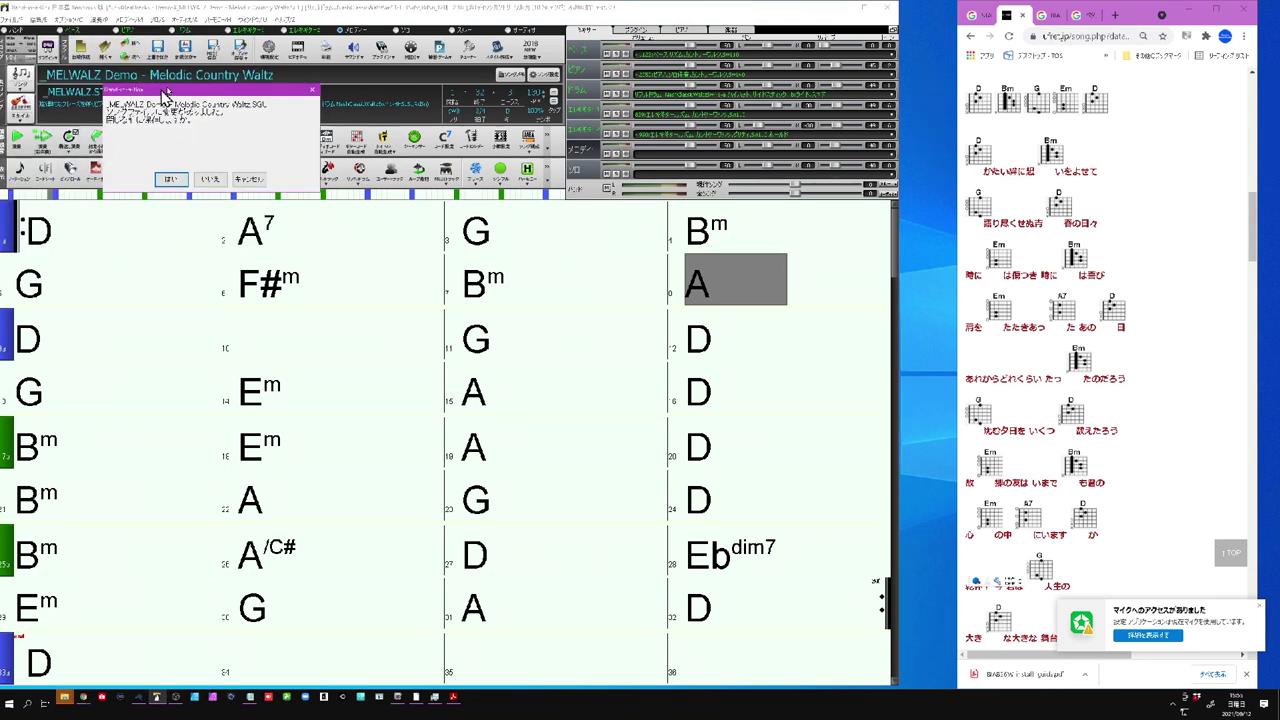
click(210, 180)
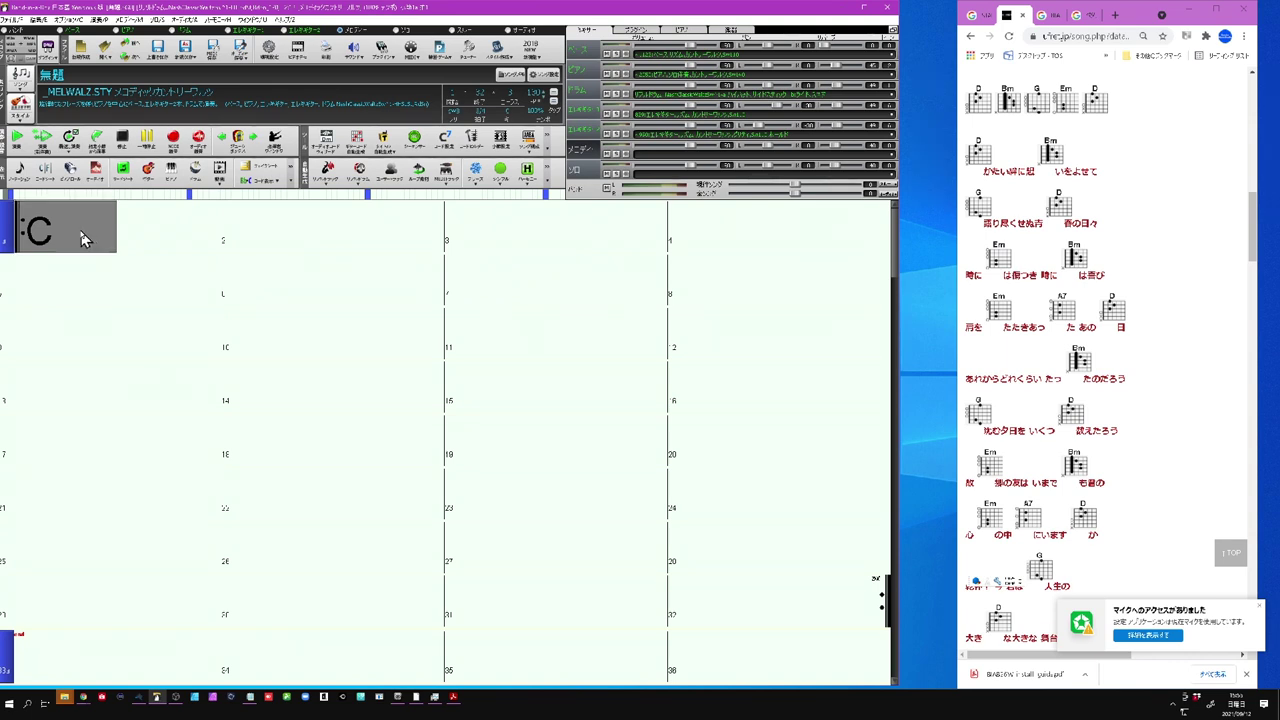
Enter the chords D, Bm, G and D at the start of bars 1 to 4.
text(D)
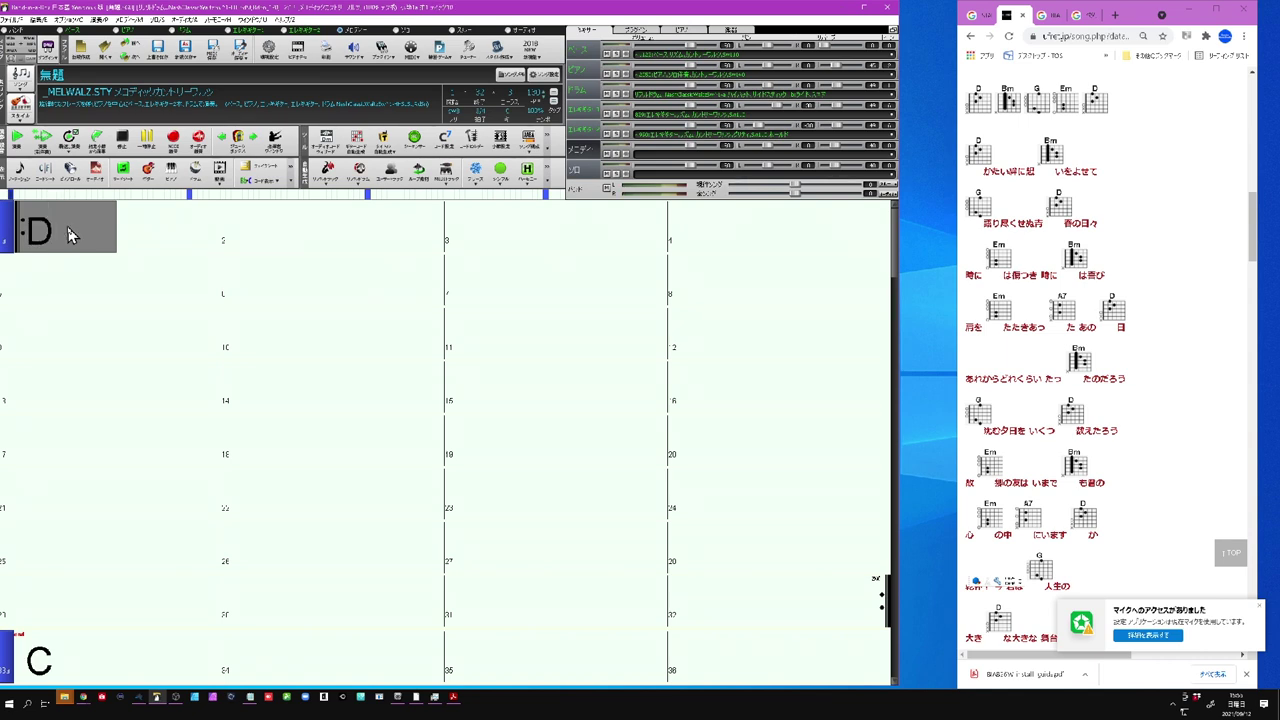
key(Right)
key(Right)
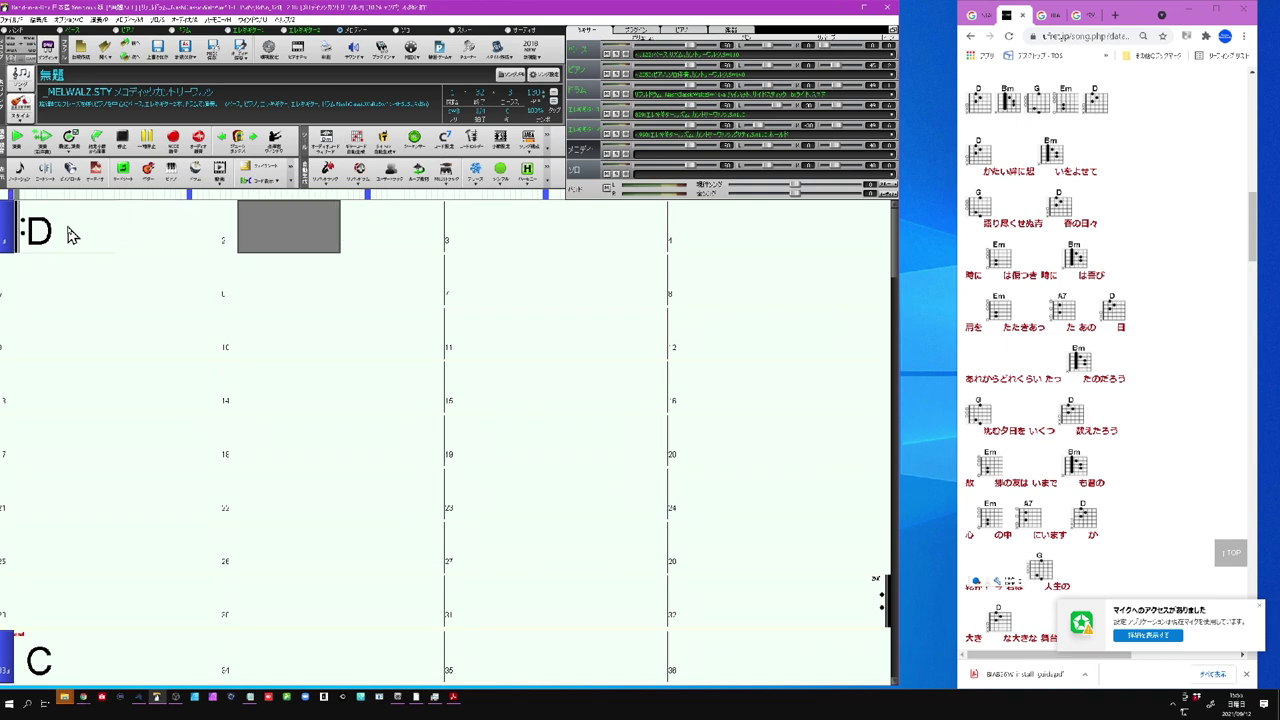
text(Bm)
key(Right)
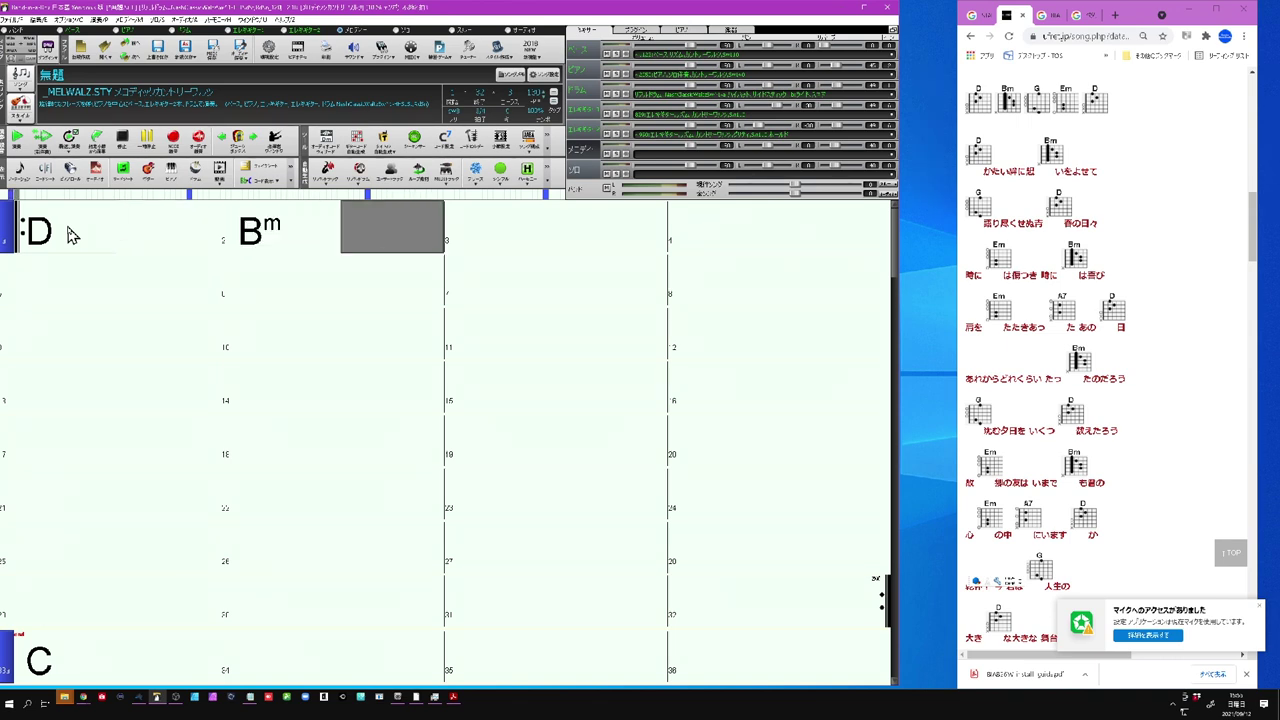
key(Right)
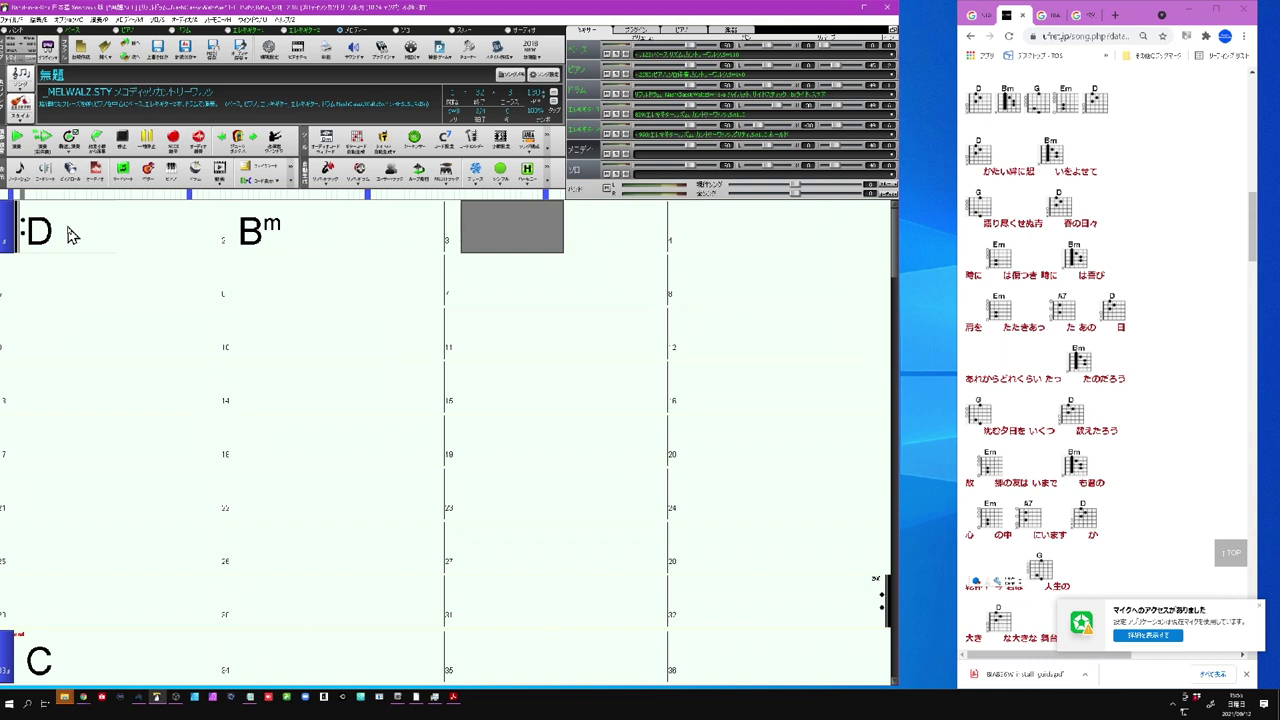
text(G)
key(Right)
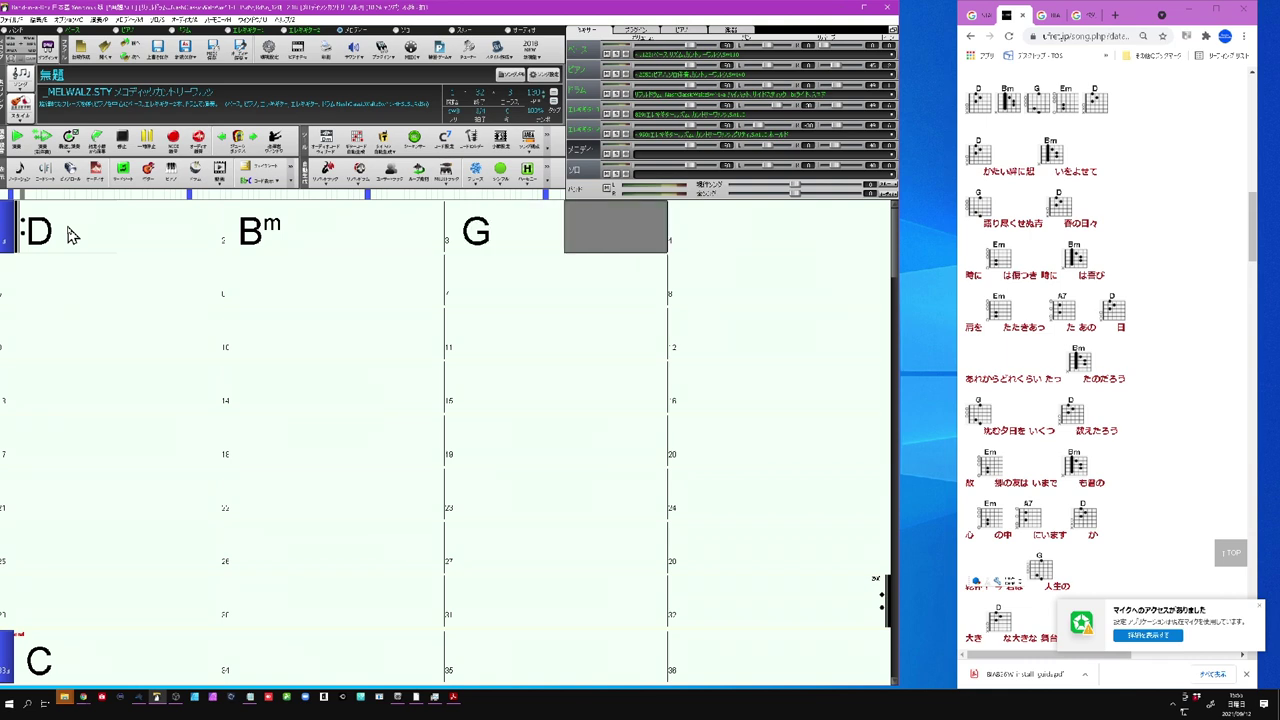
key(Right)
text(D)
key(Right)
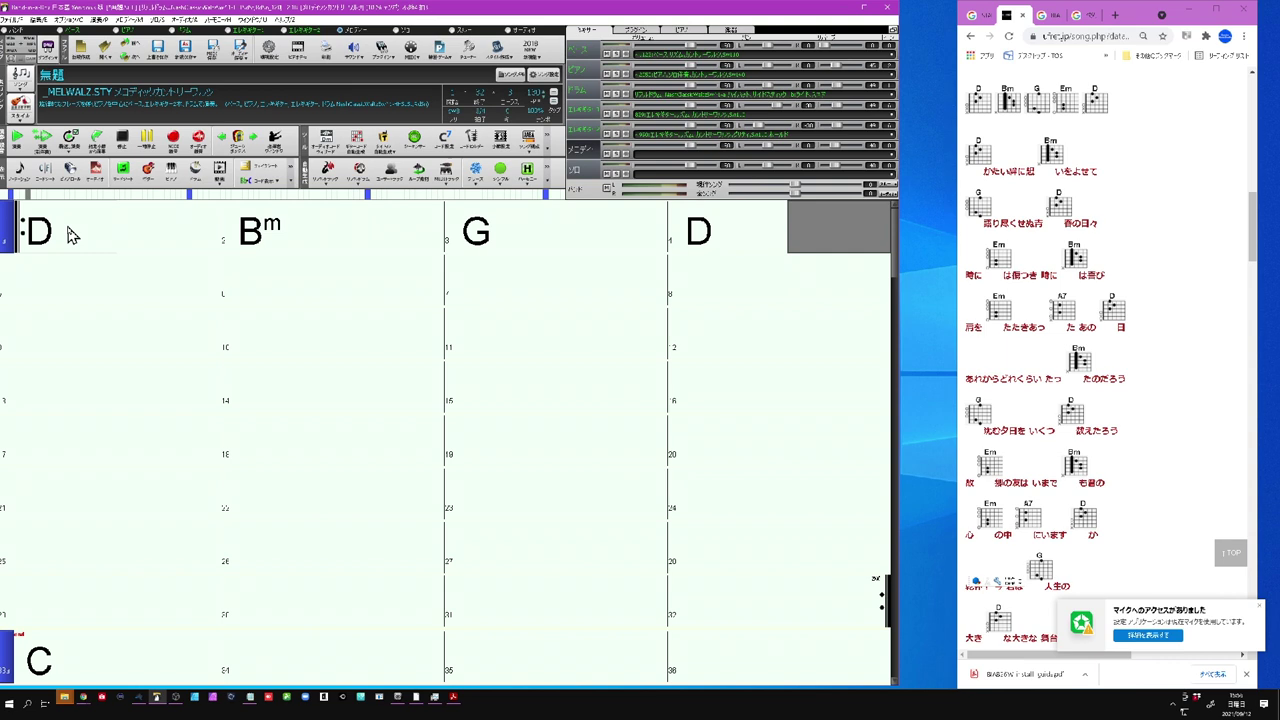
key(Right)
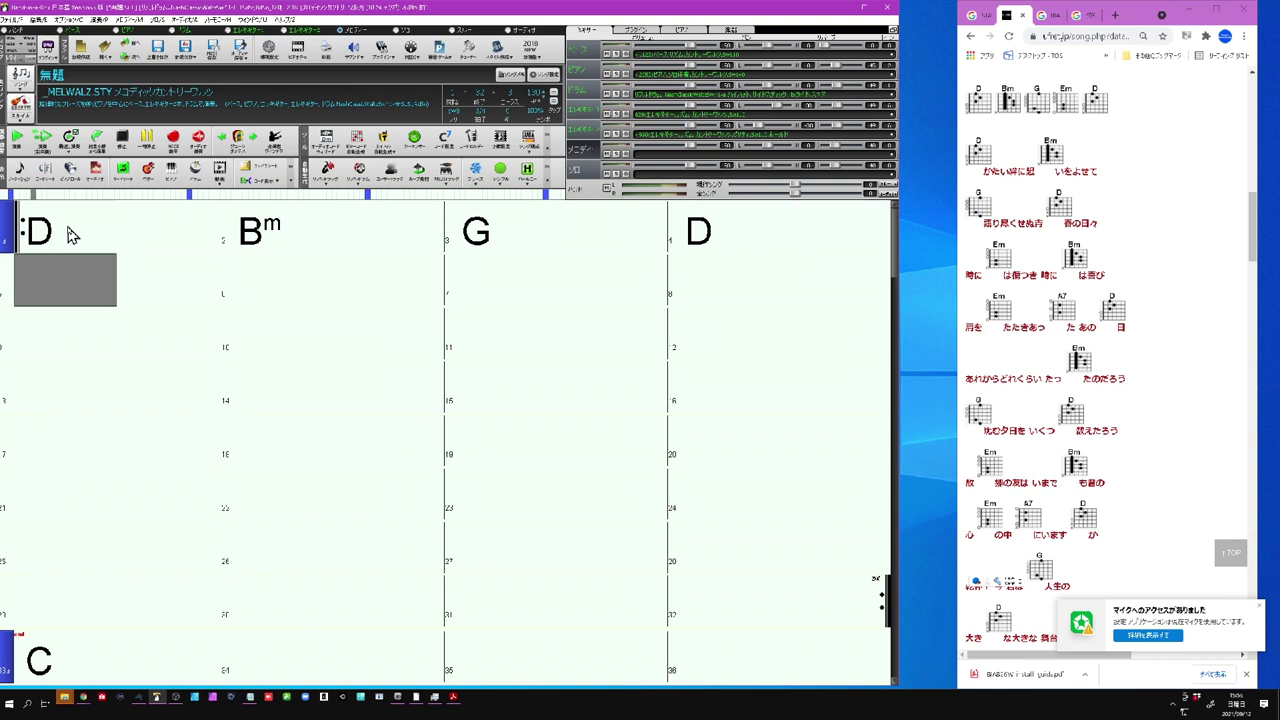
text(Bm)
key(Return)
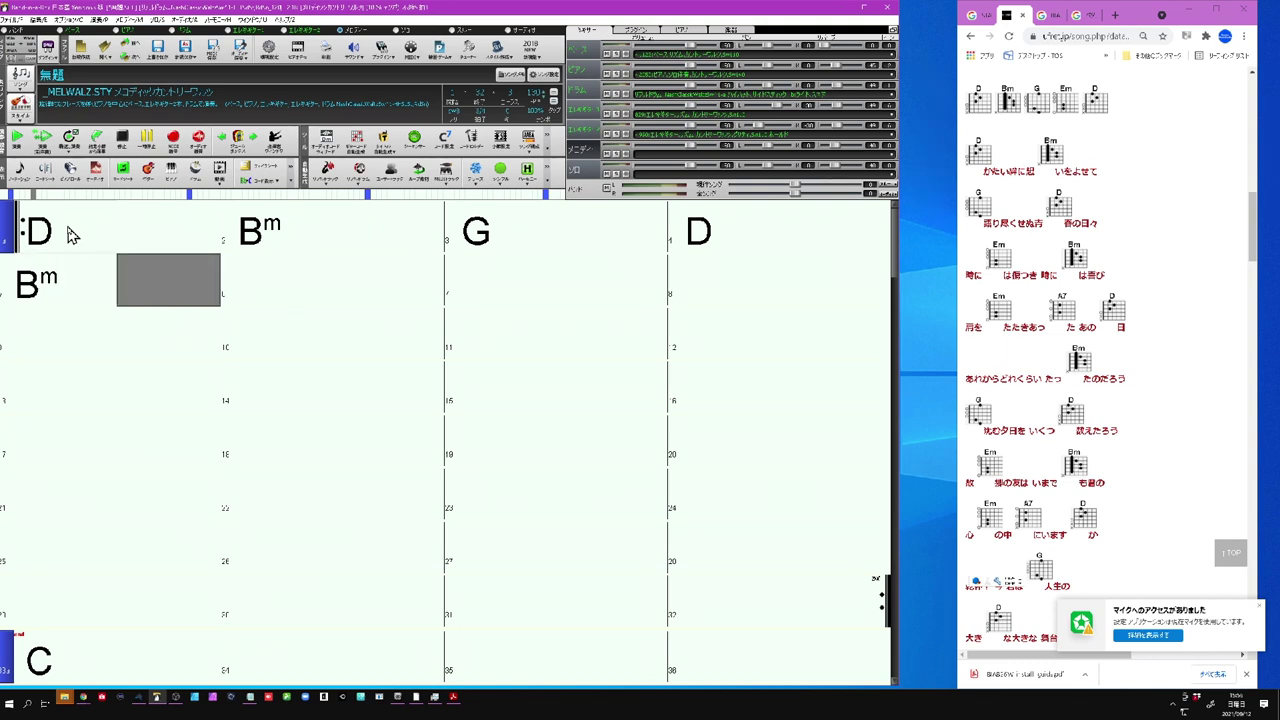
key(Left)
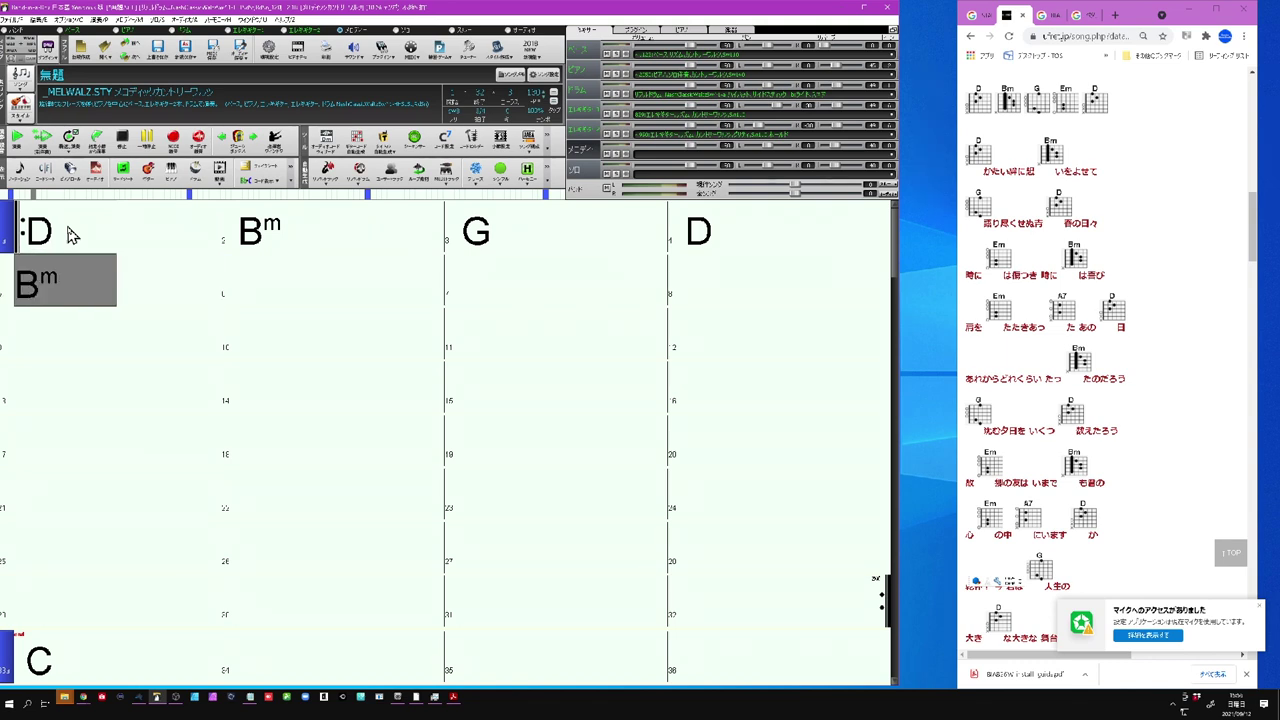
Enter Em in bar 5, Bm in bar 6, and Em followed by A7 in bar 7.
text(Em)
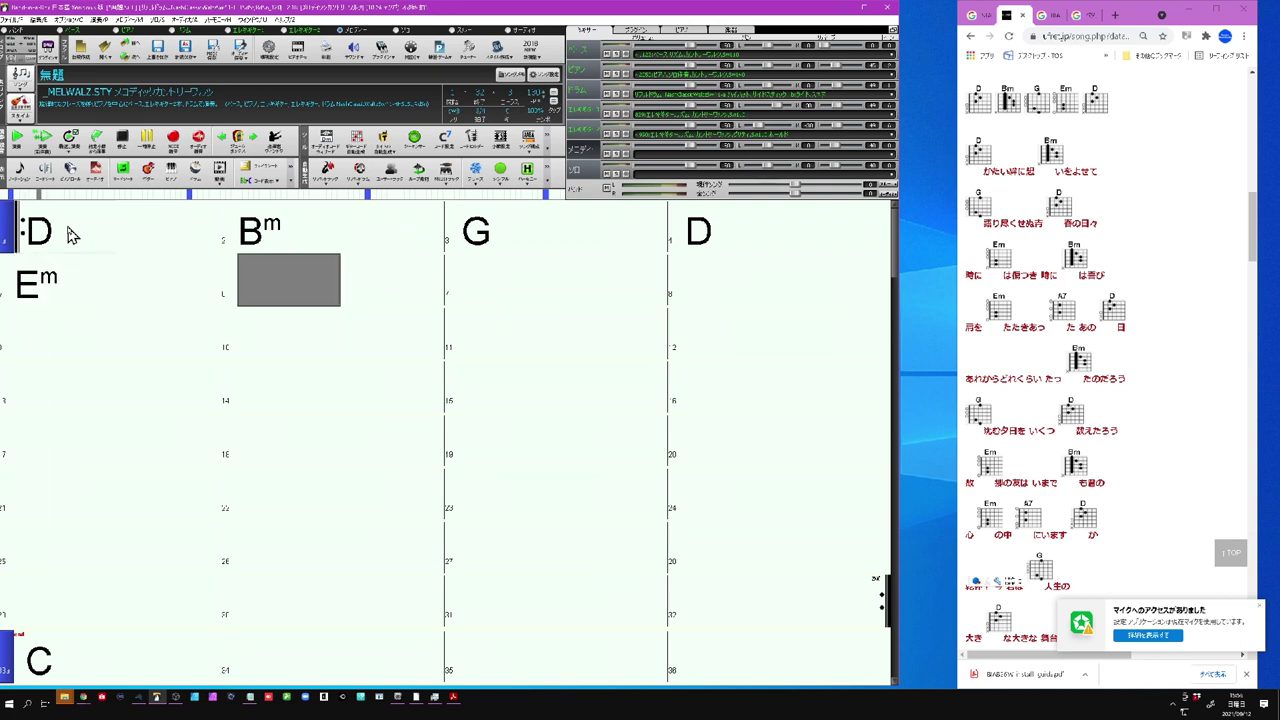
text(Bm)
key(Return)
text(E)
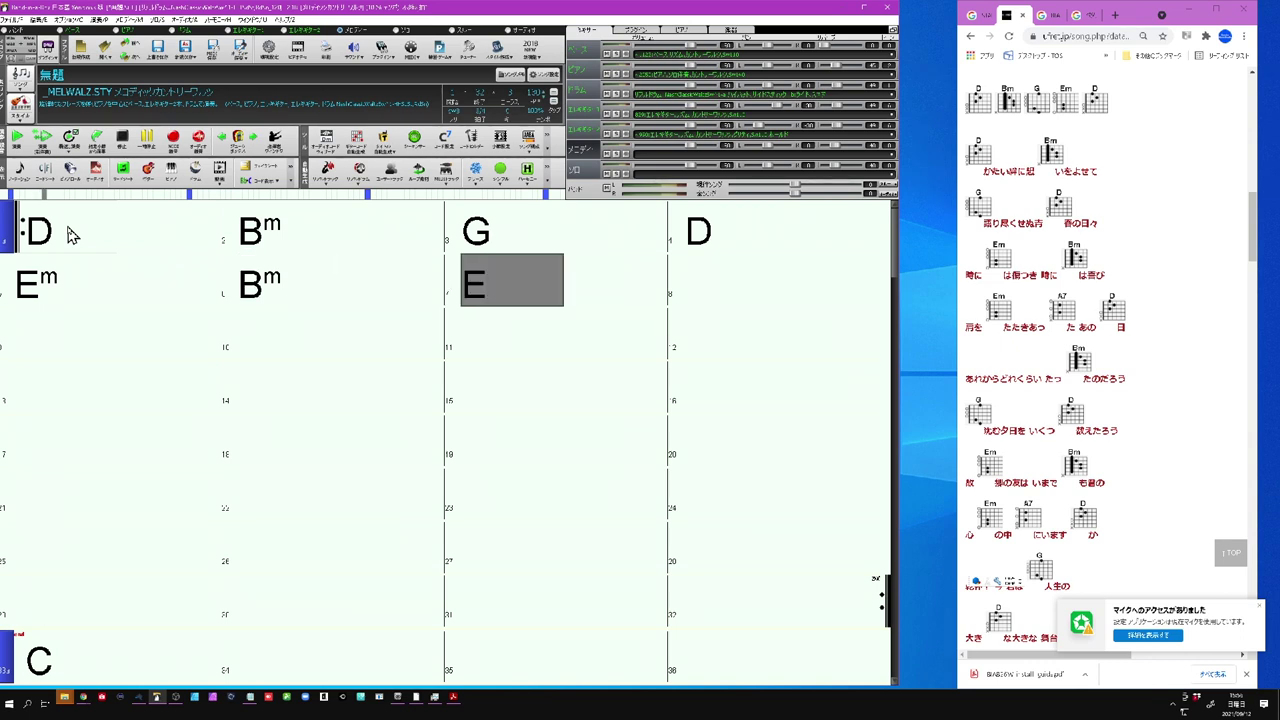
text(m)
key(Return)
text(A7)
key(Return)
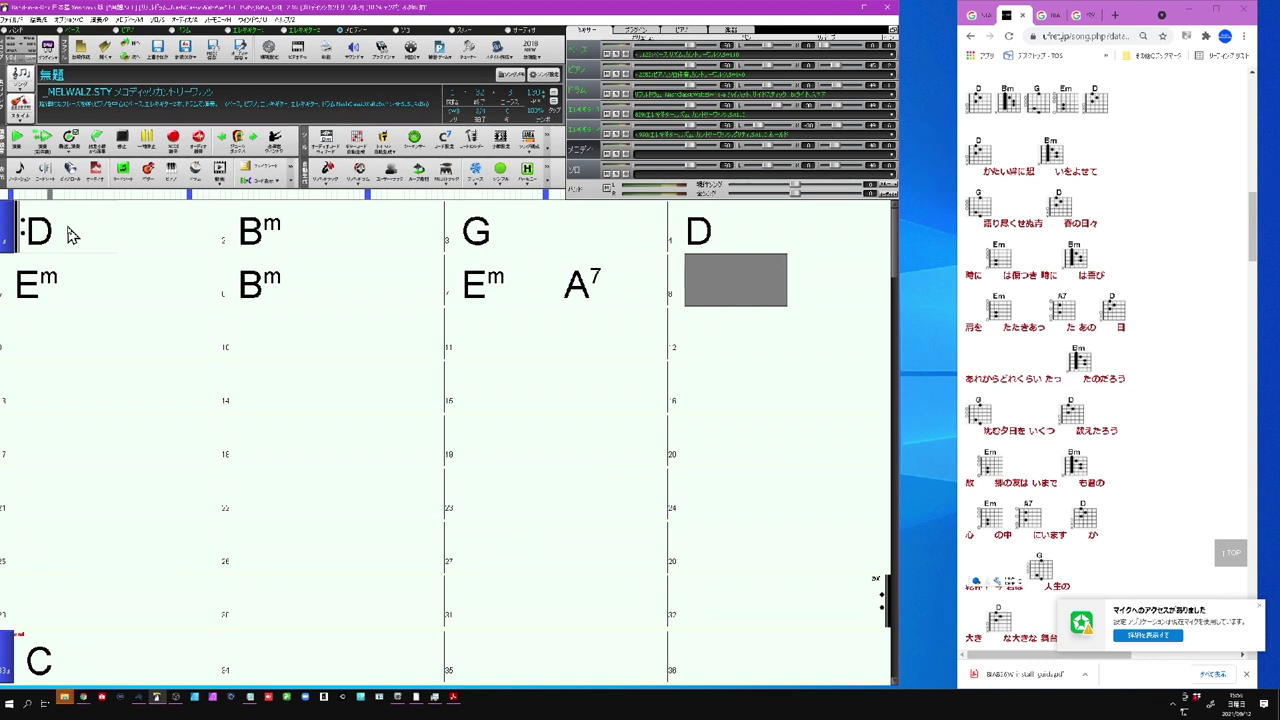
Enter a D chord at the start of both bar 8 and bar 9.
text(D)
key(Return)
key(Return)
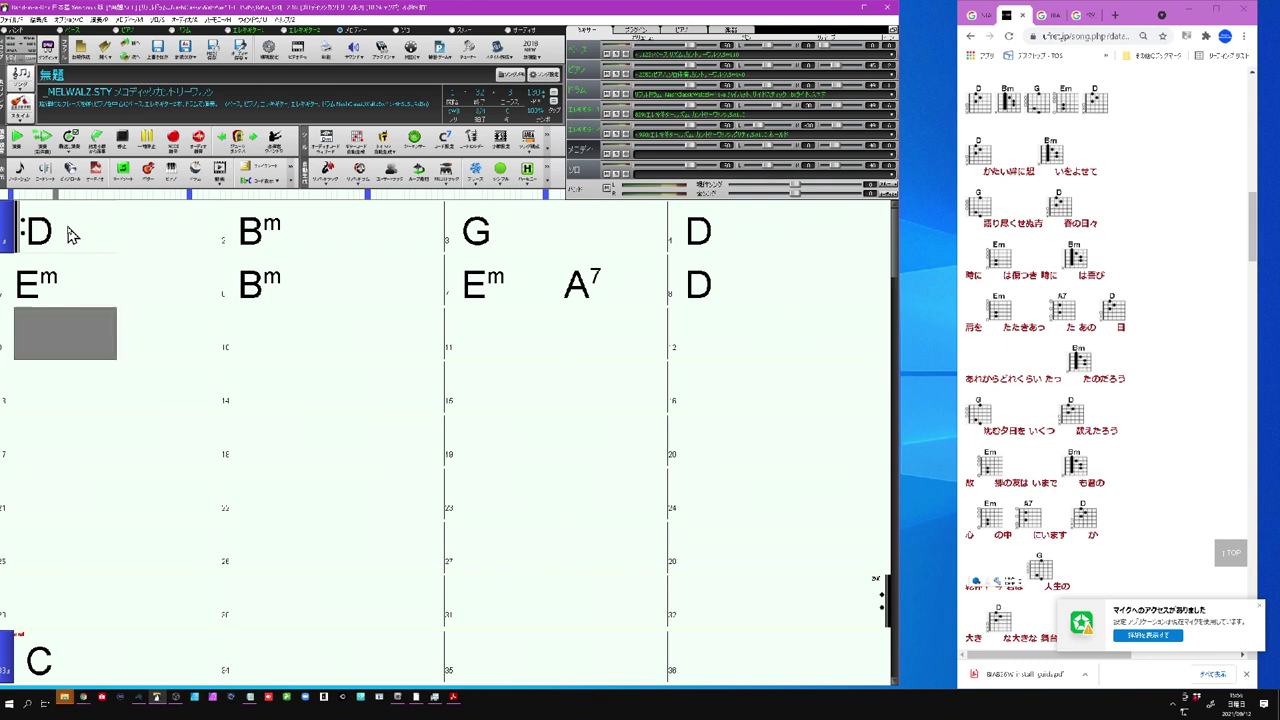
text(D)
key(Return)
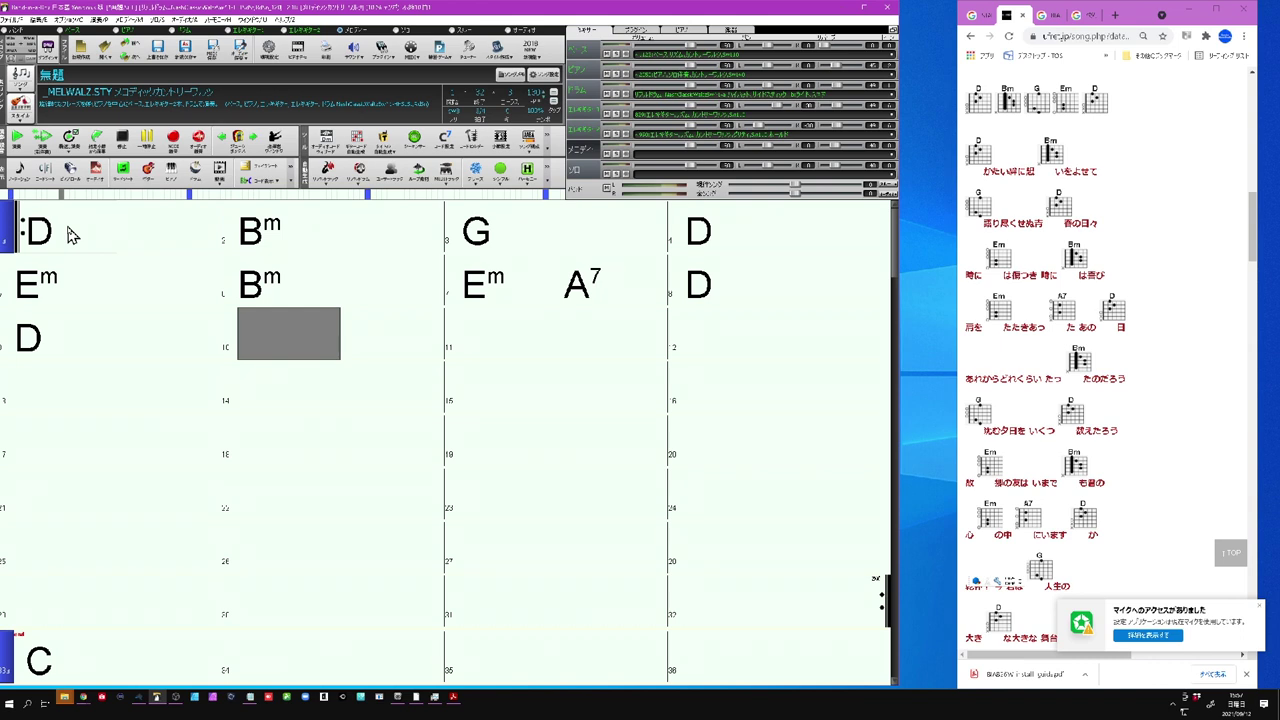
Copy the chords of bars 1 to 8 and paste them starting at bar 9.
drag(70, 234, 726, 286)
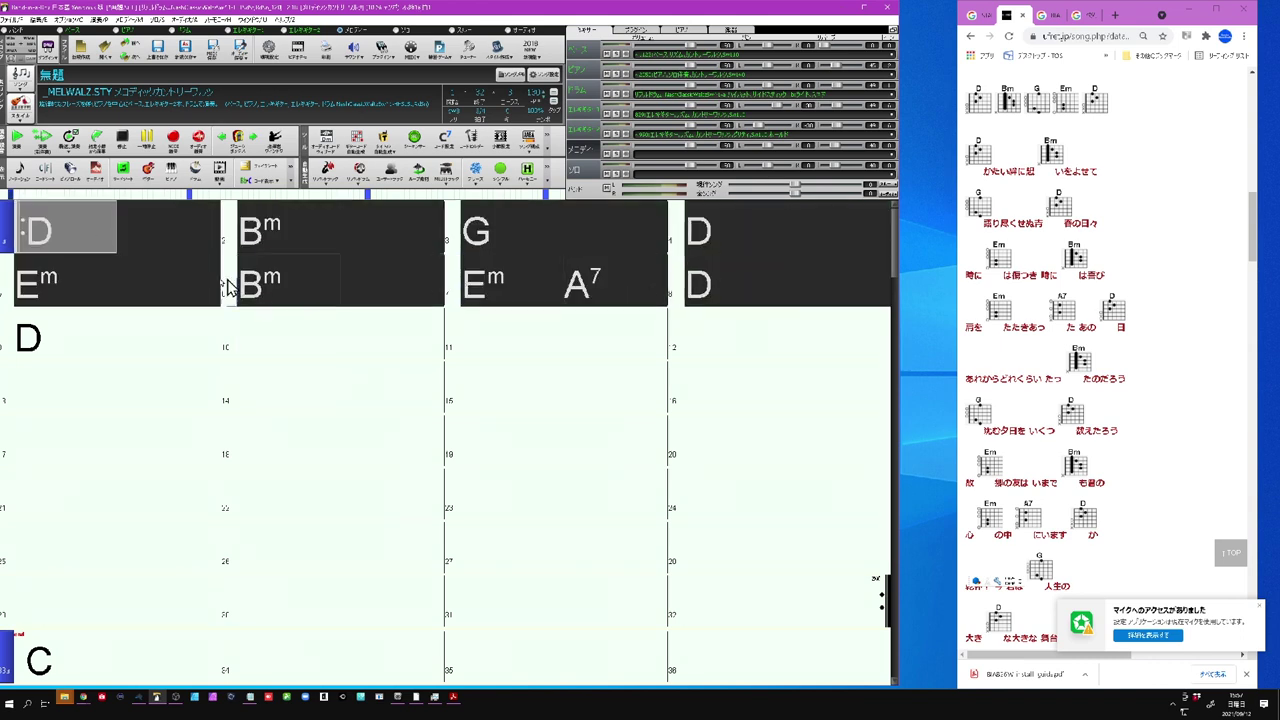
right_click(181, 284)
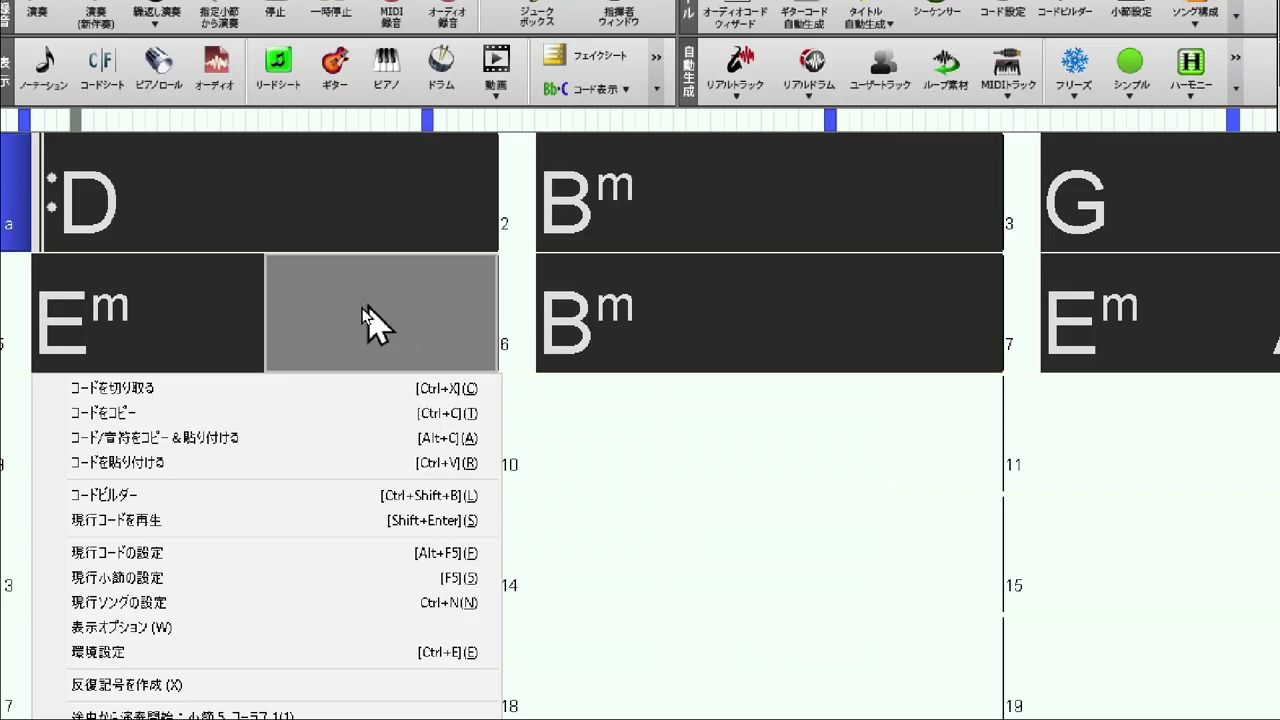
click(121, 411)
click(133, 436)
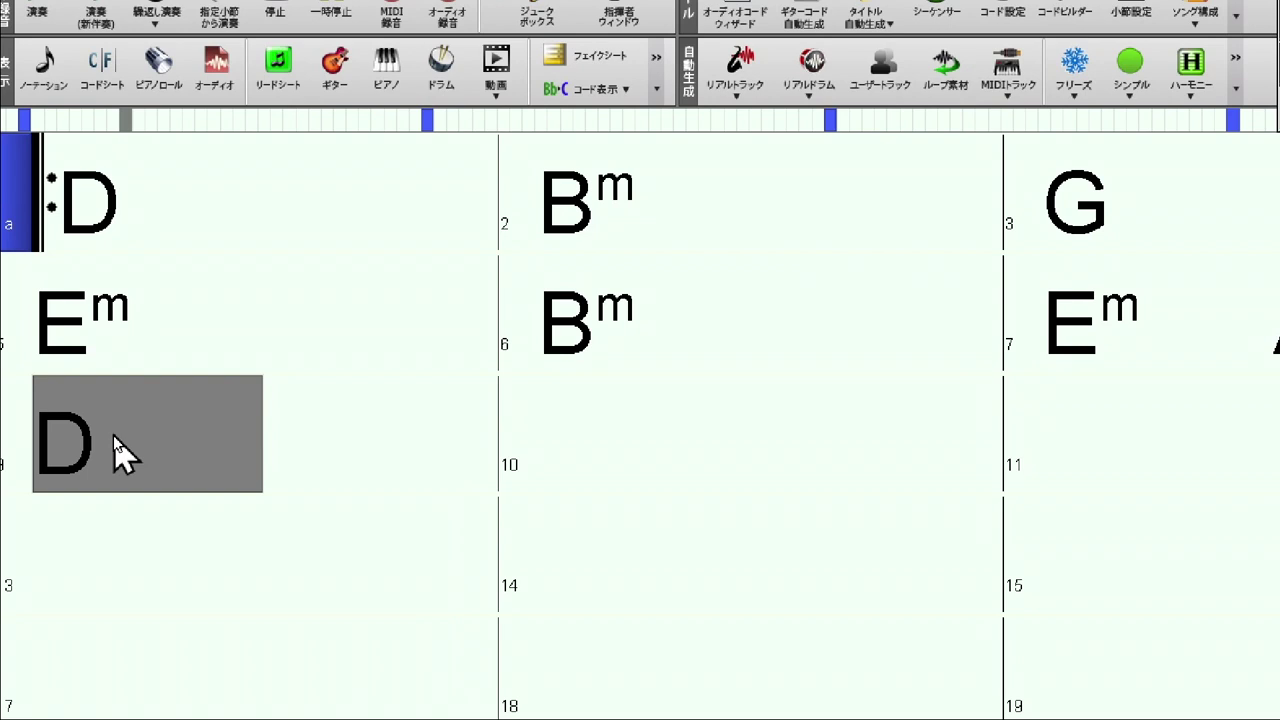
right_click(145, 457)
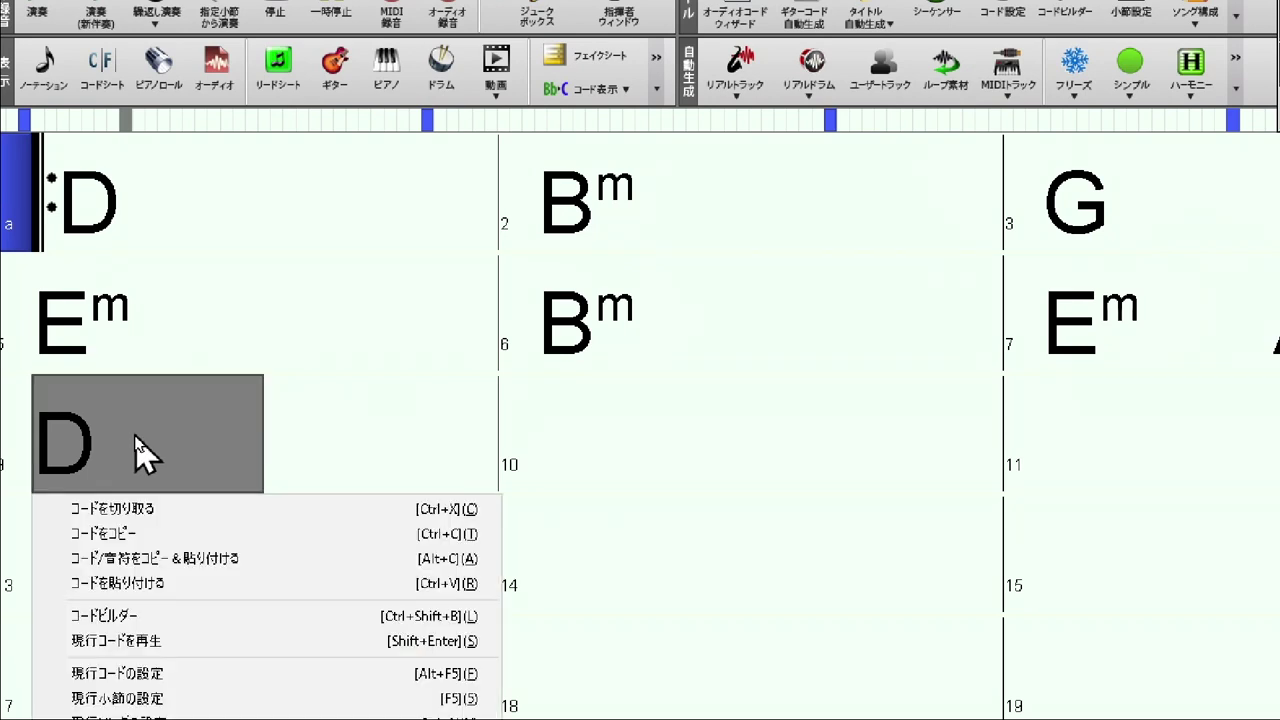
click(130, 583)
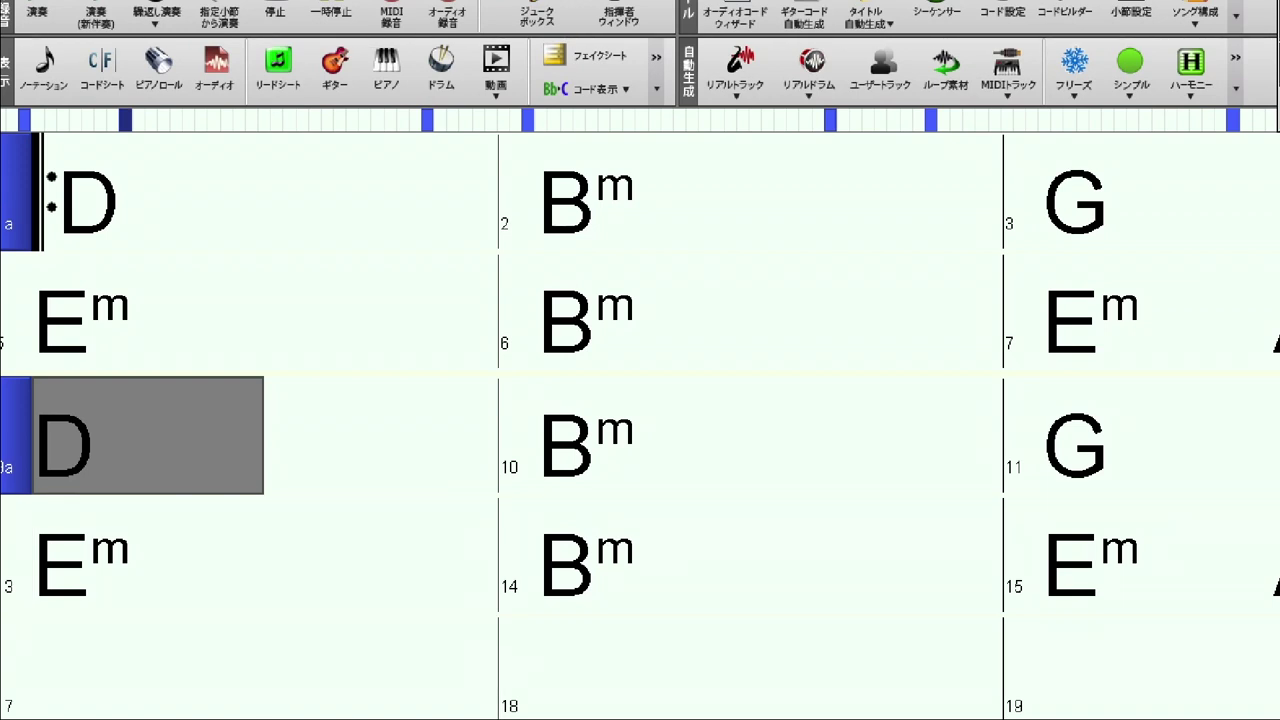
Enter a D chord at the start of bar 17 and a G chord at the start of bar 18.
click(92, 700)
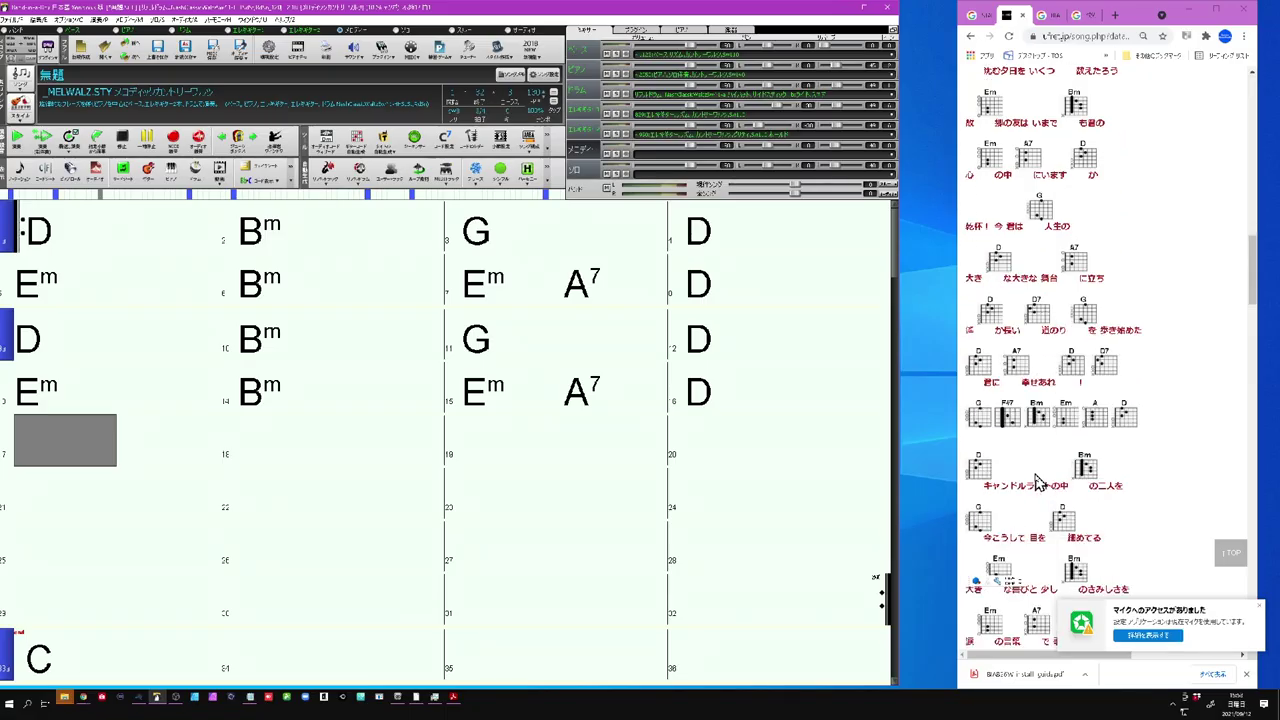
text(D)
key(Return)
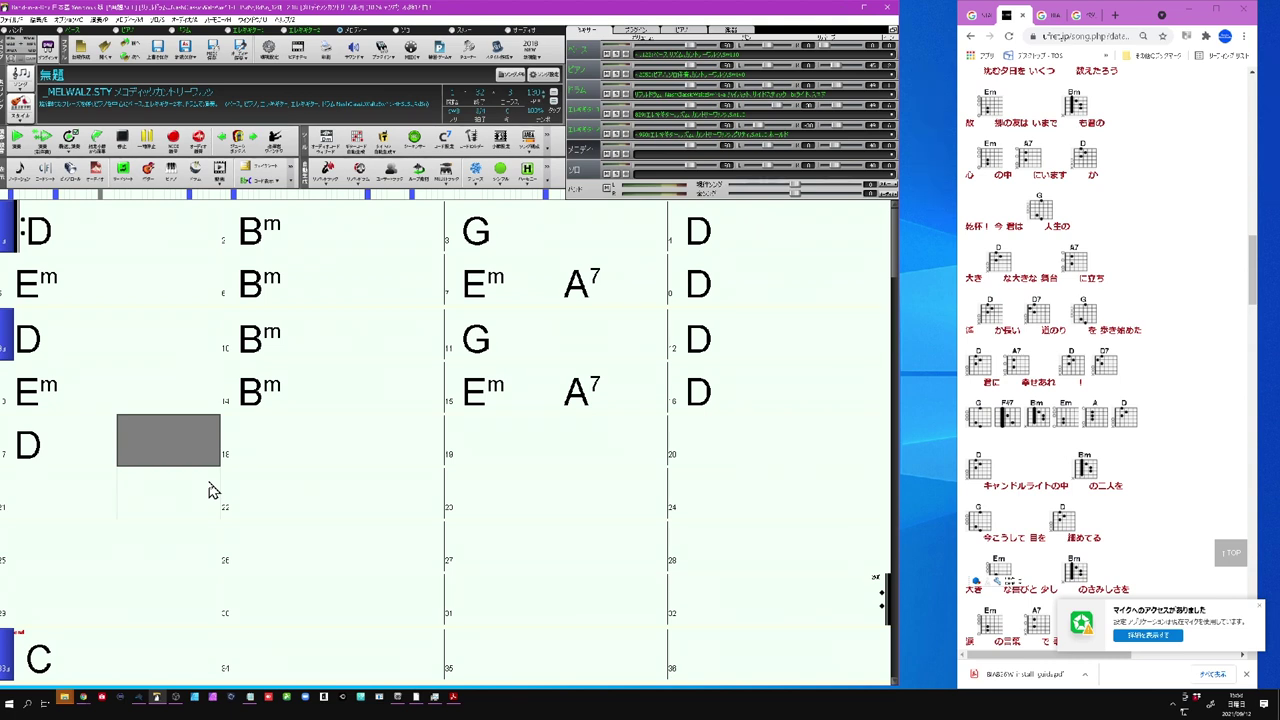
click(248, 452)
text(G)
key(Return)
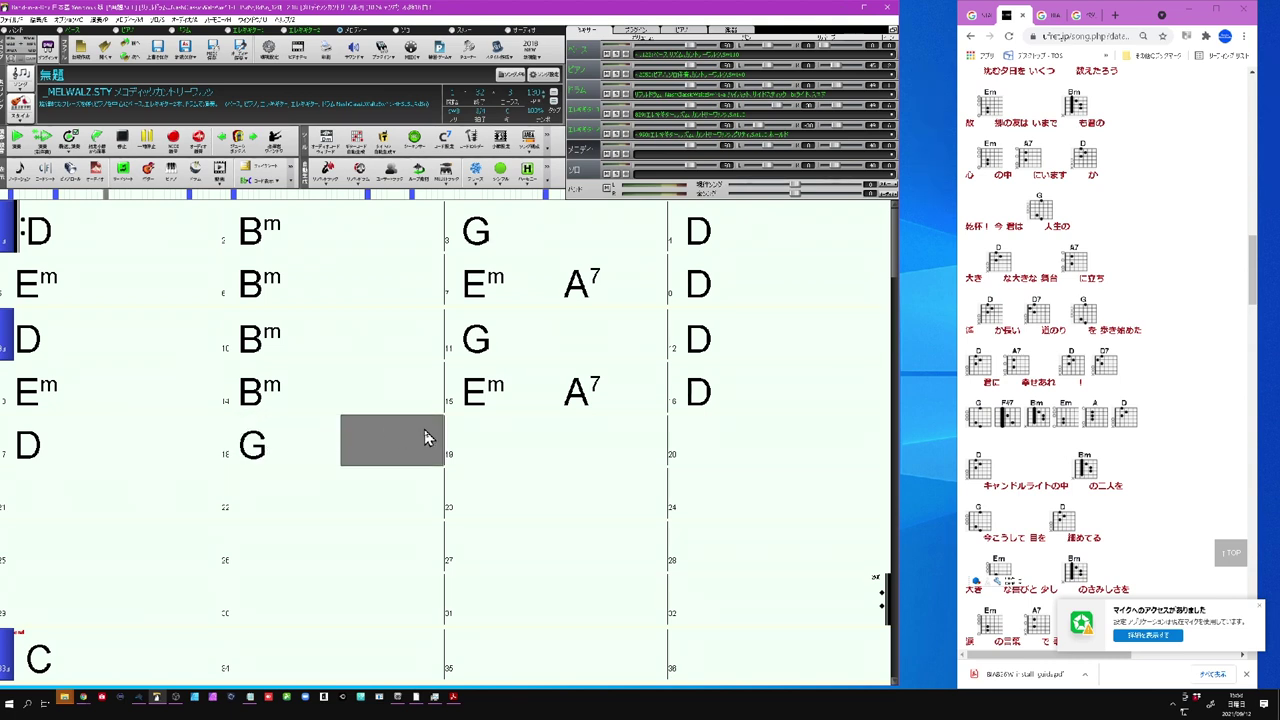
Enter a D chord at the start of bar 19 and an A7 chord at the start of bar 20.
key(Return)
text(D)
key(Return)
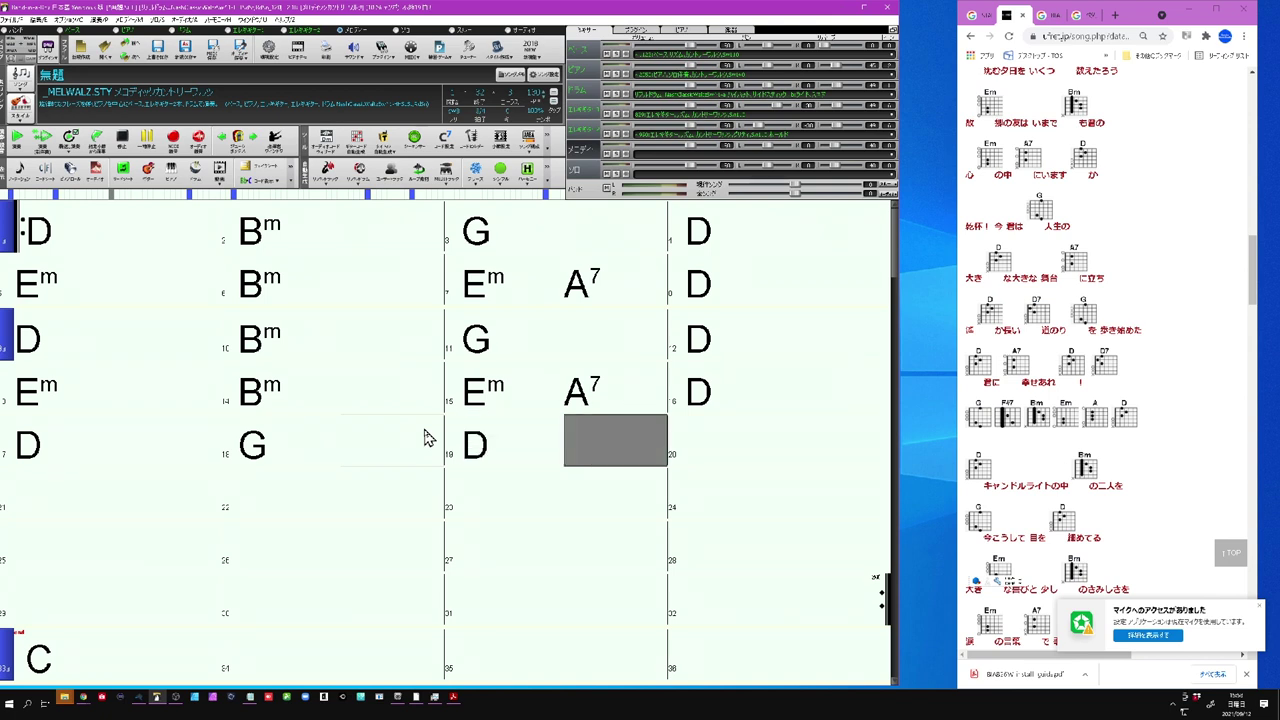
key(Return)
text(A7)
key(Return)
key(Return)
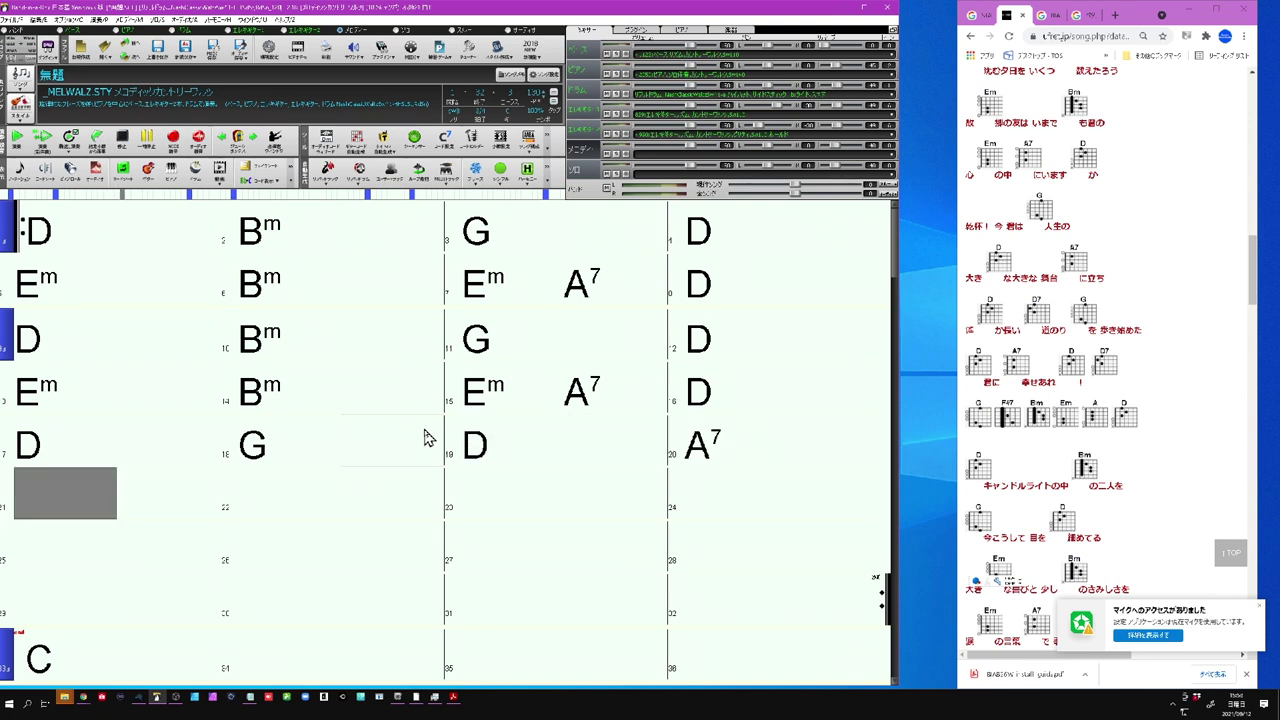
Enter D followed by D7 in bar 21 and a G chord at the start of bar 22.
text(D)
key(Return)
text(D7)
key(Return)
text(G)
key(Return)
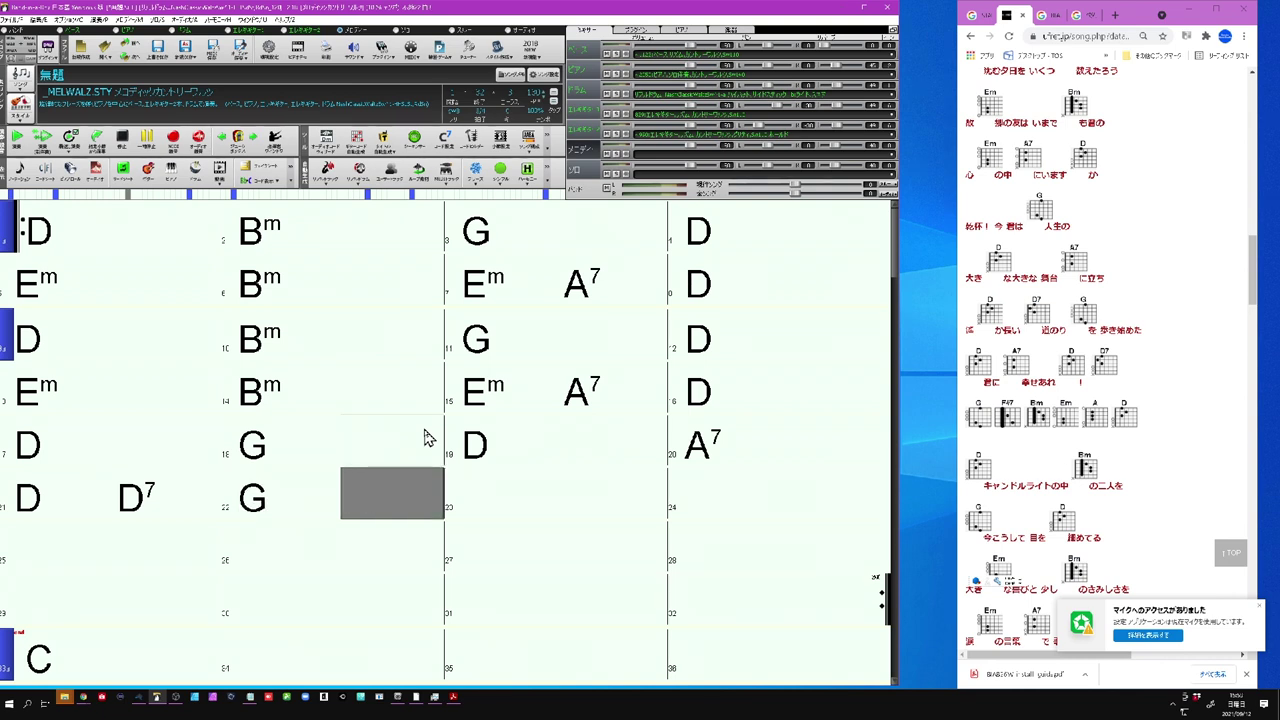
Enter D followed by A7 in bar 23, and D followed by D7 in bar 24.
key(Return)
text(D)
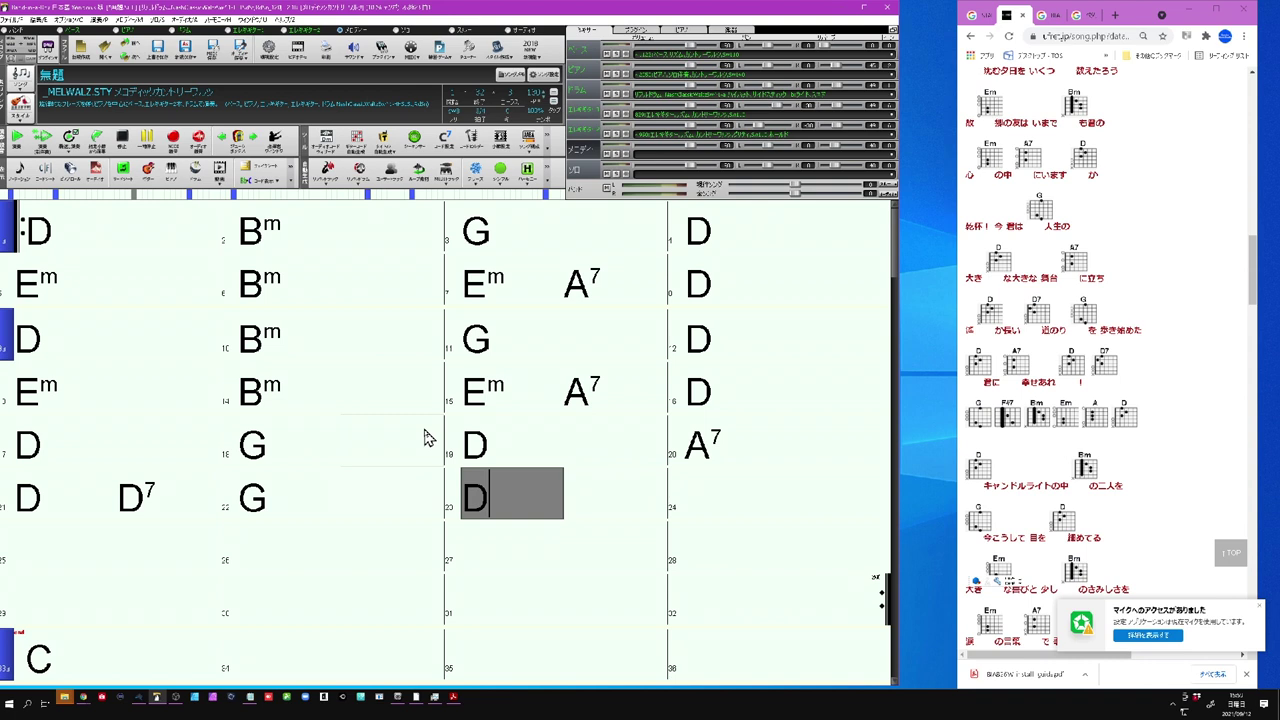
key(Return)
text(A7)
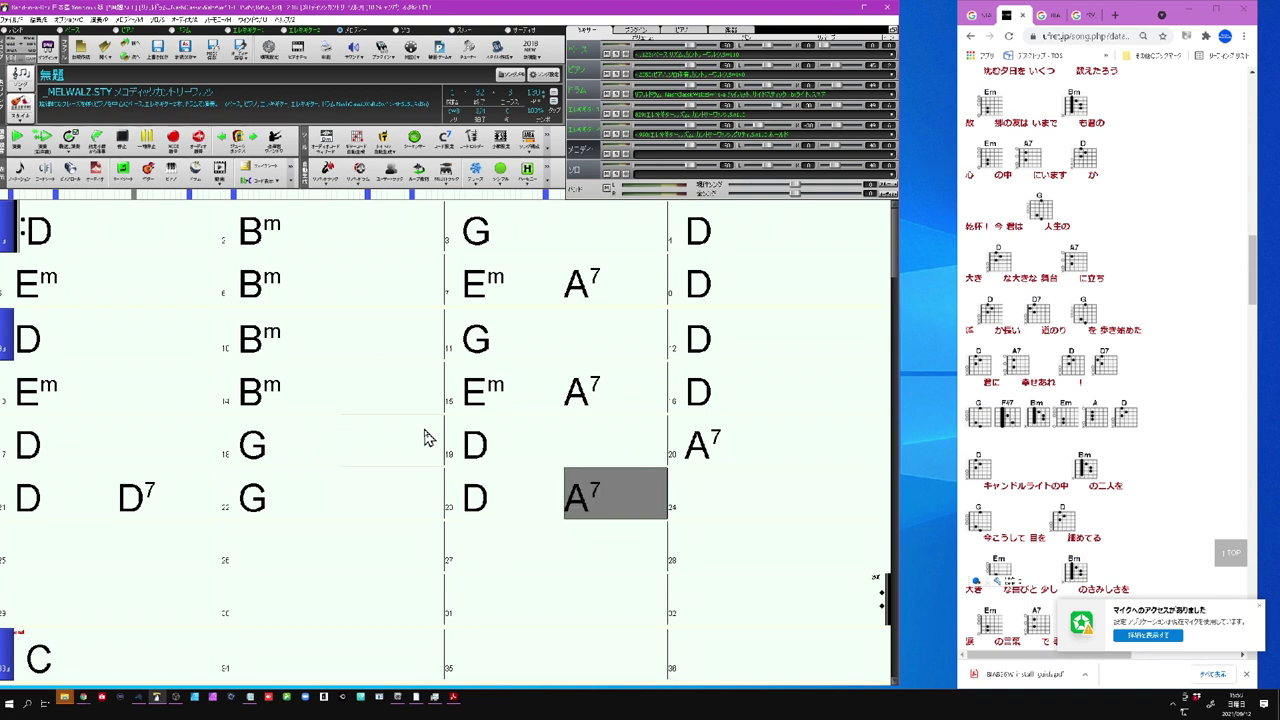
key(Return)
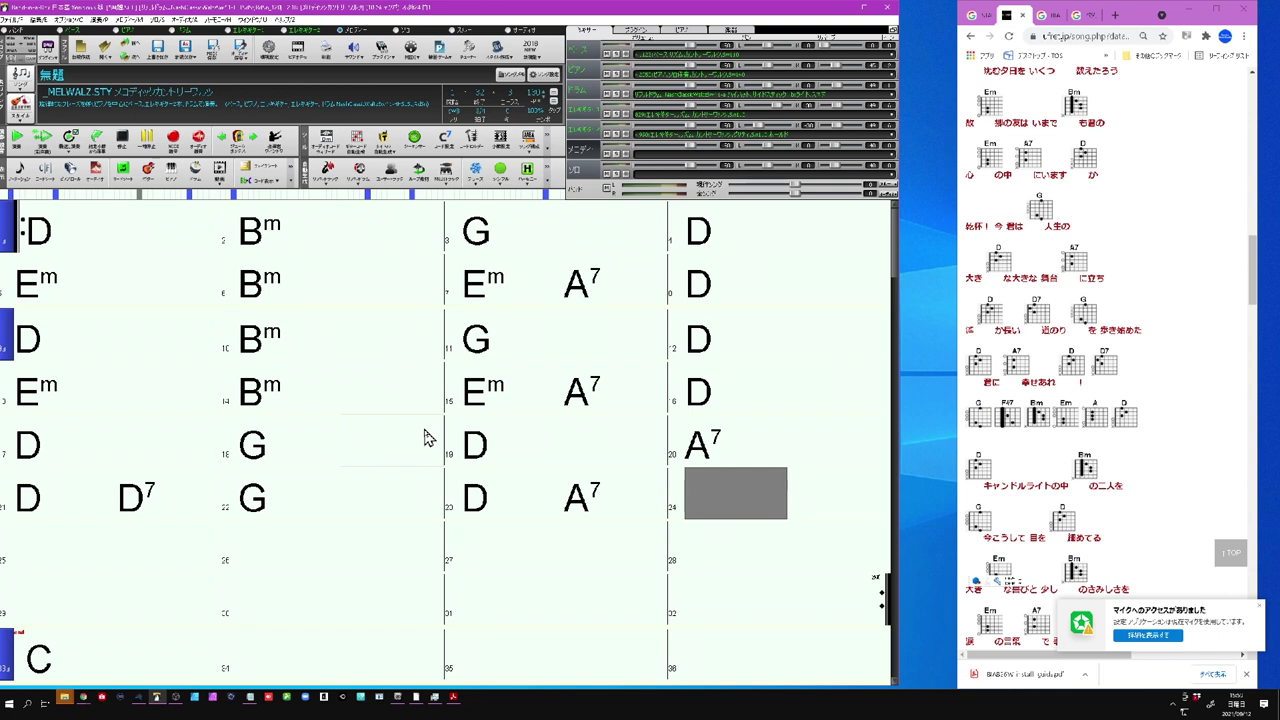
text(d)
key(Return)
text(d)
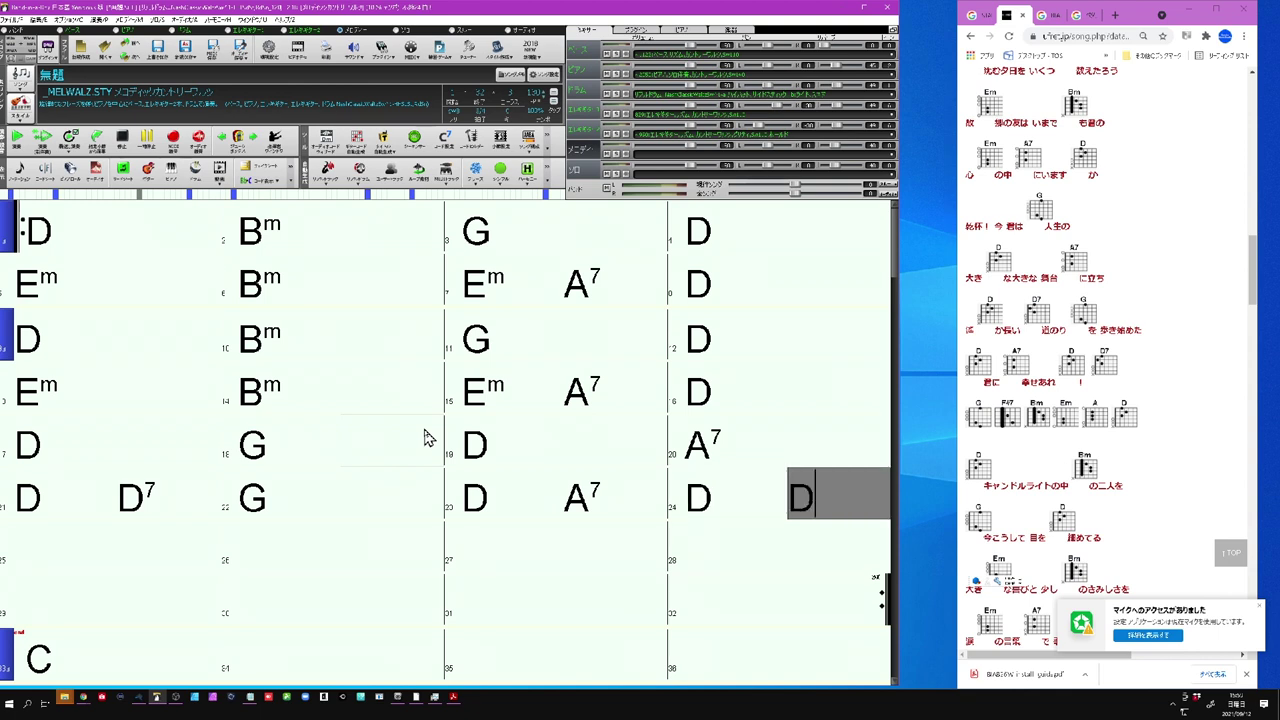
text(7)
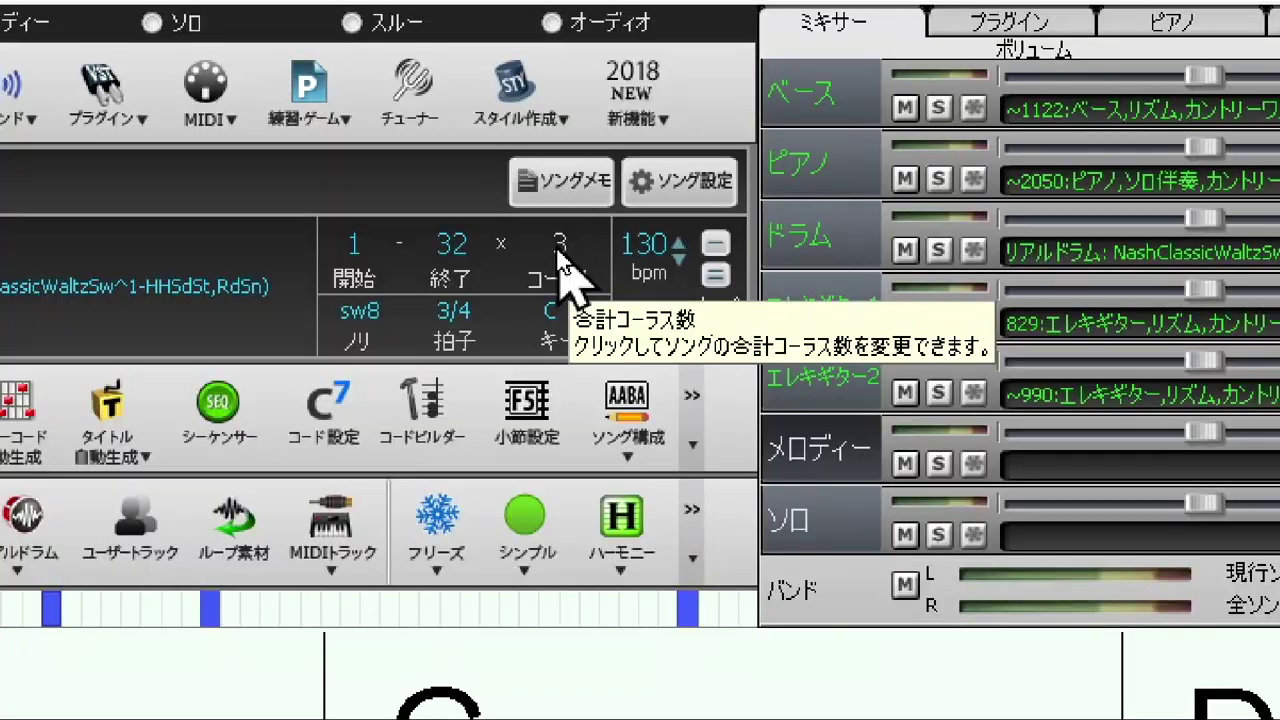
Set the song's total number of choruses to 1.
click(510, 94)
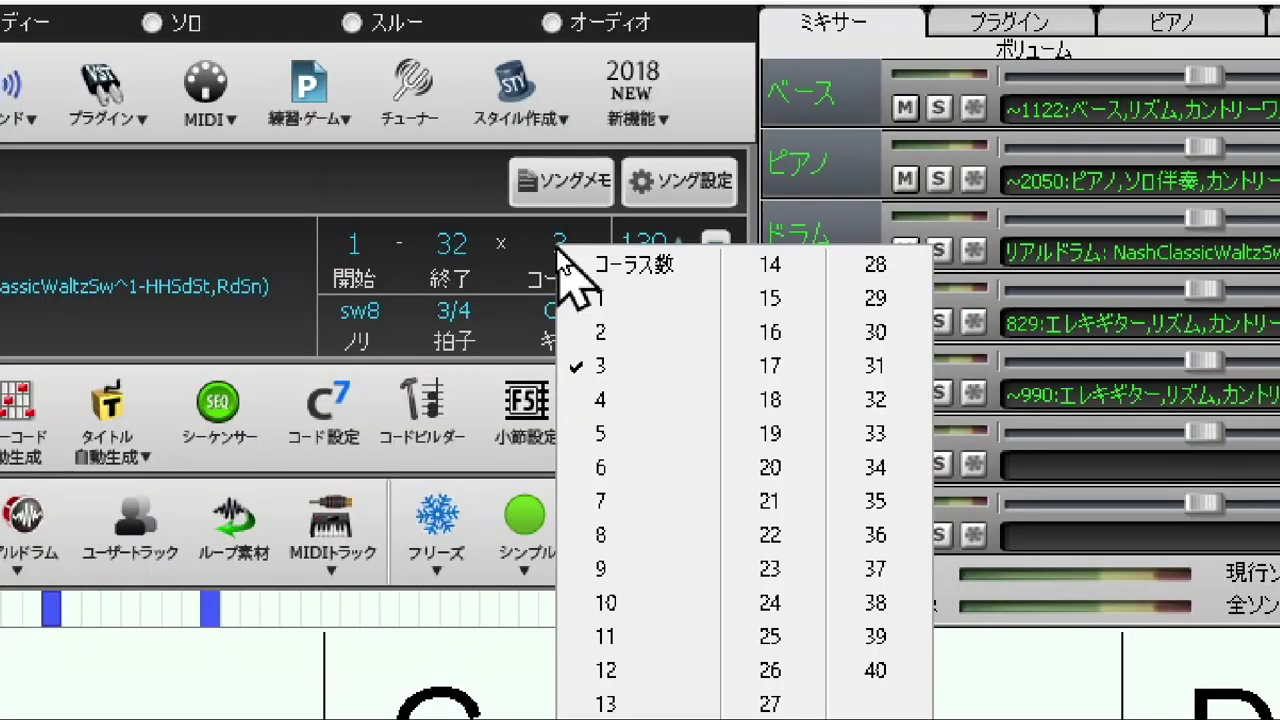
click(610, 300)
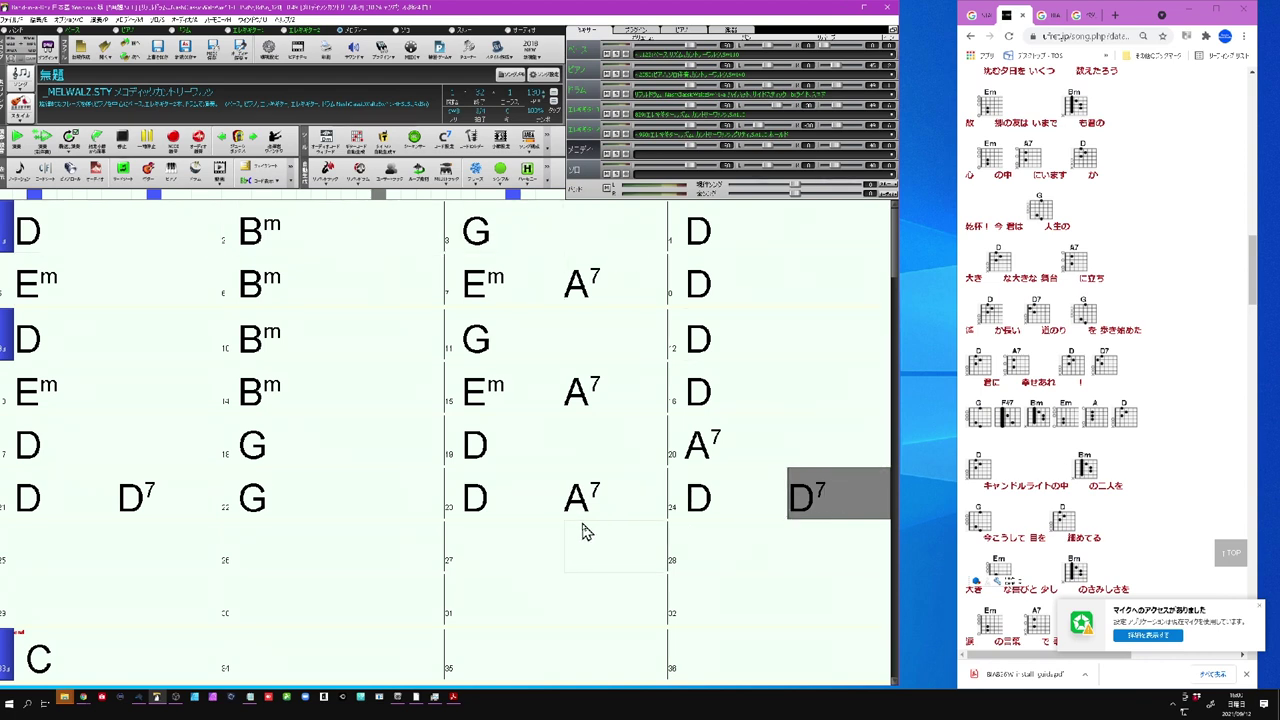
Enter a C chord at the start of both bar 25 and bar 26.
click(35, 556)
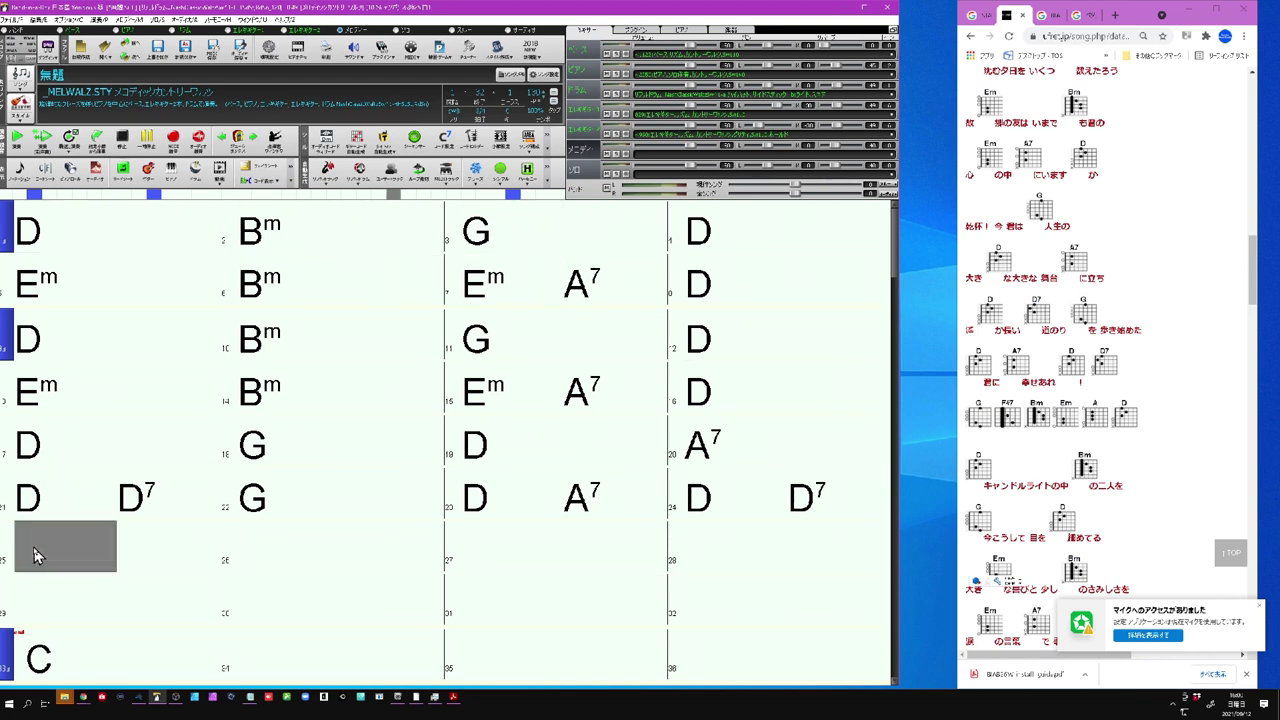
text(C)
click(250, 546)
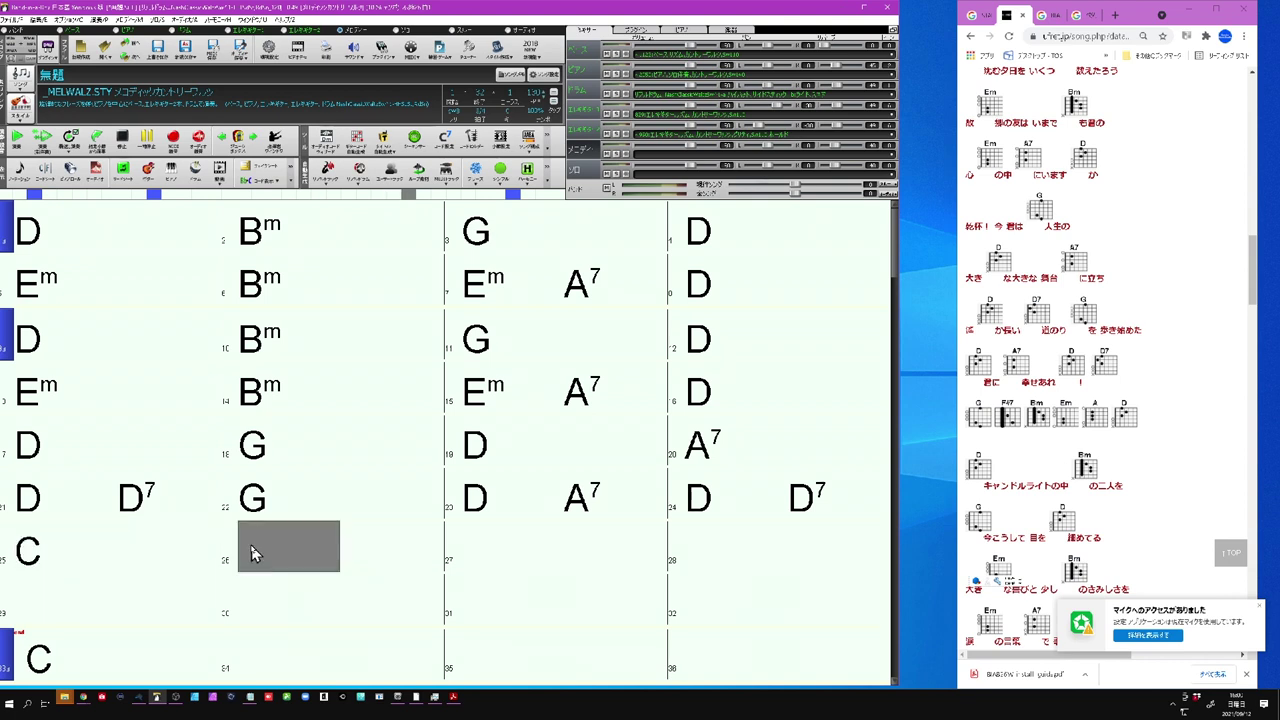
text(C)
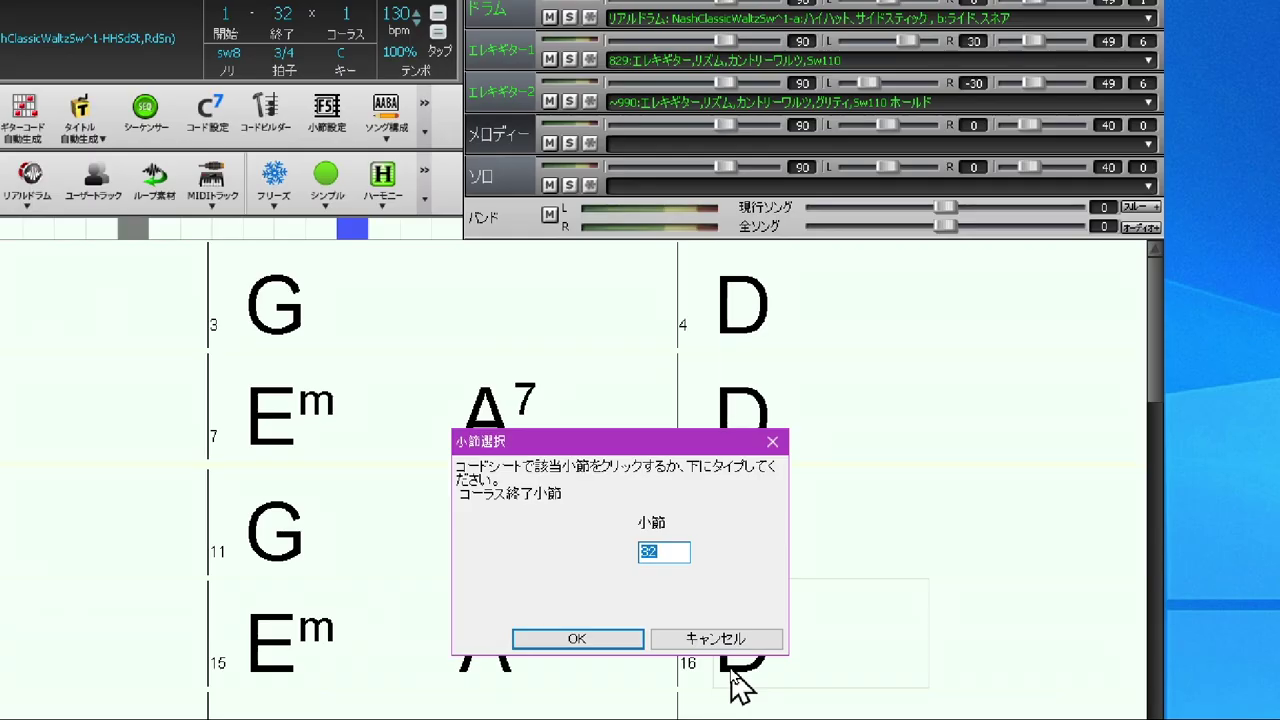
Set the chorus end to bar 26.
text(26)
key(Return)
scroll(228, 530, down, 2)
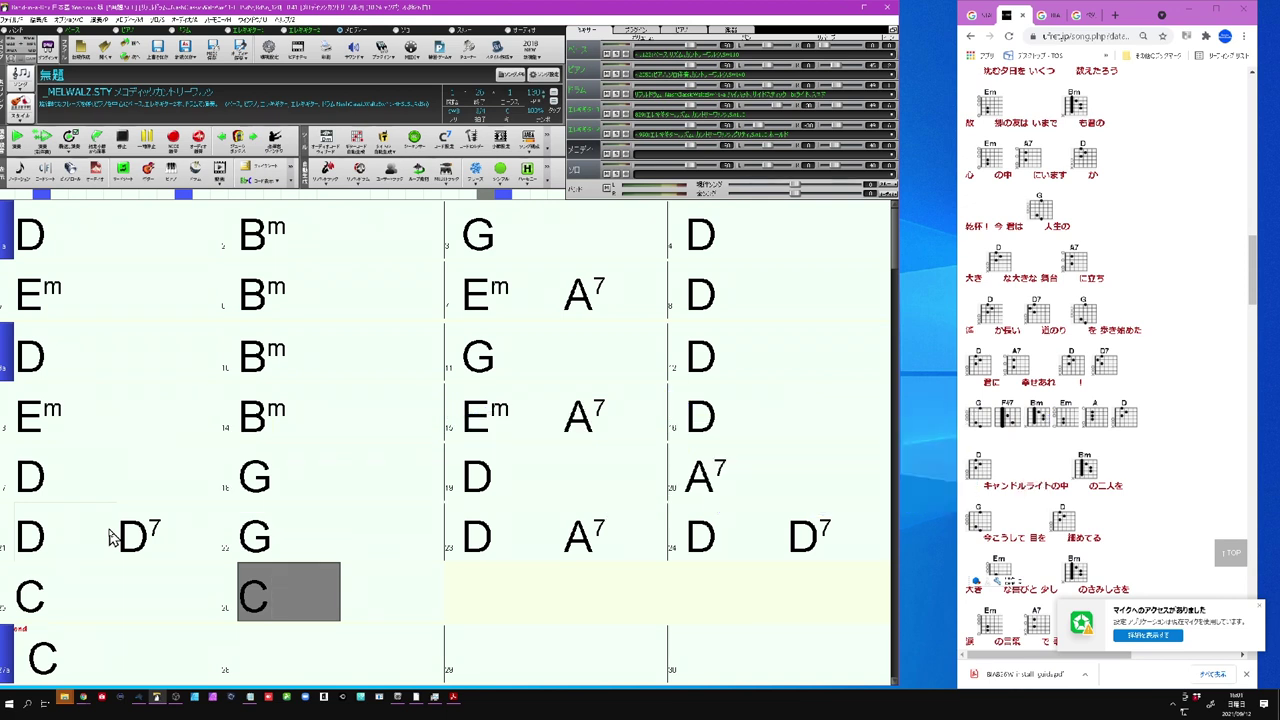
Audition a few styles in the style picker, apply the _BELIEVE style to the song, and stop its playback.
click(22, 108)
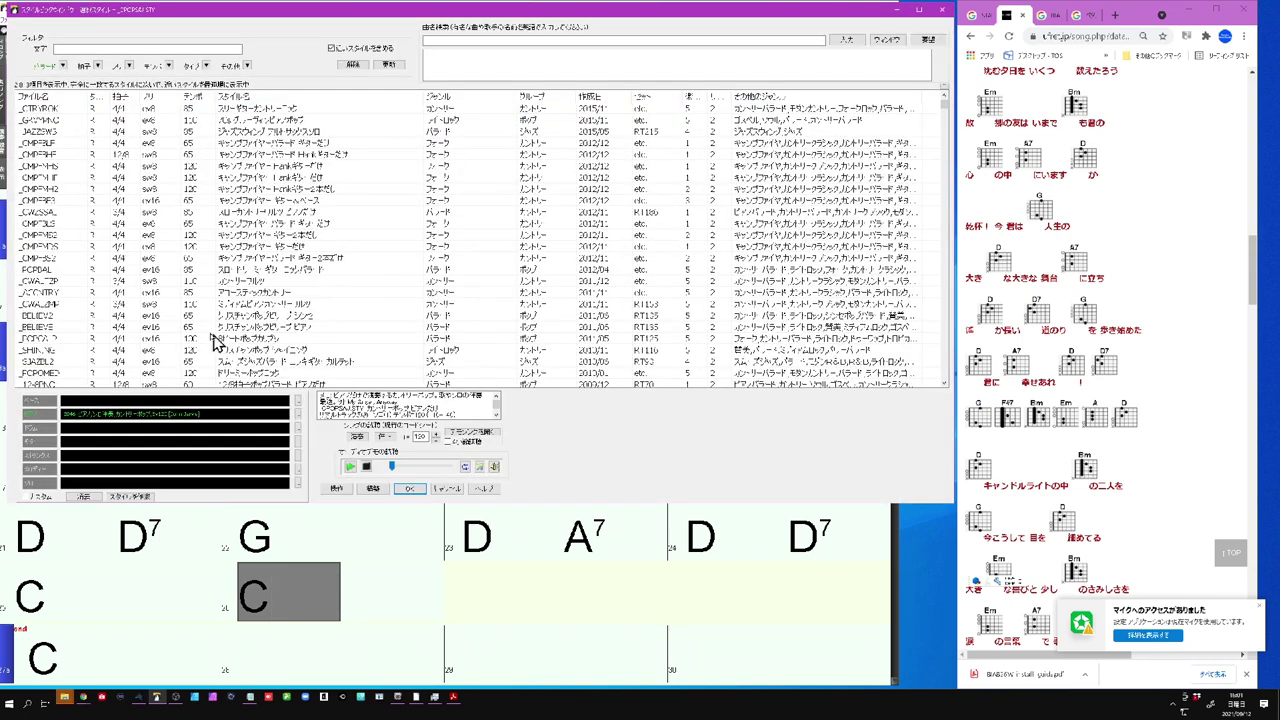
click(47, 178)
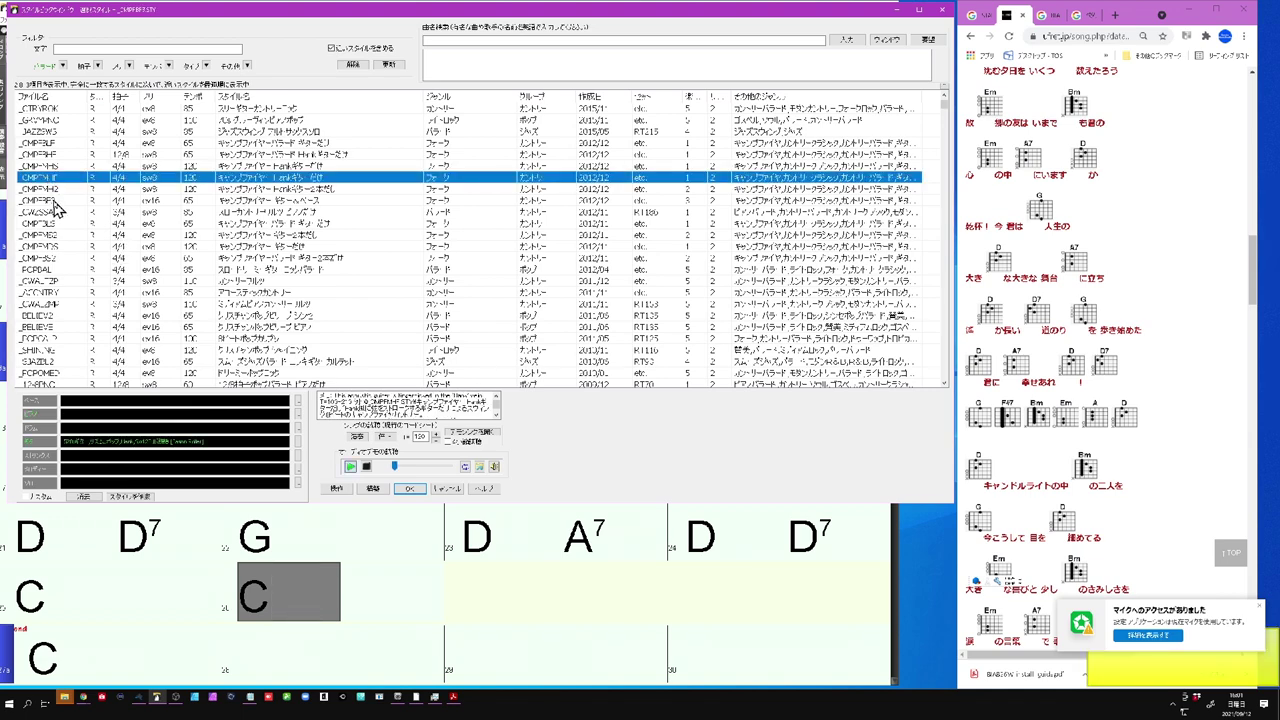
click(55, 203)
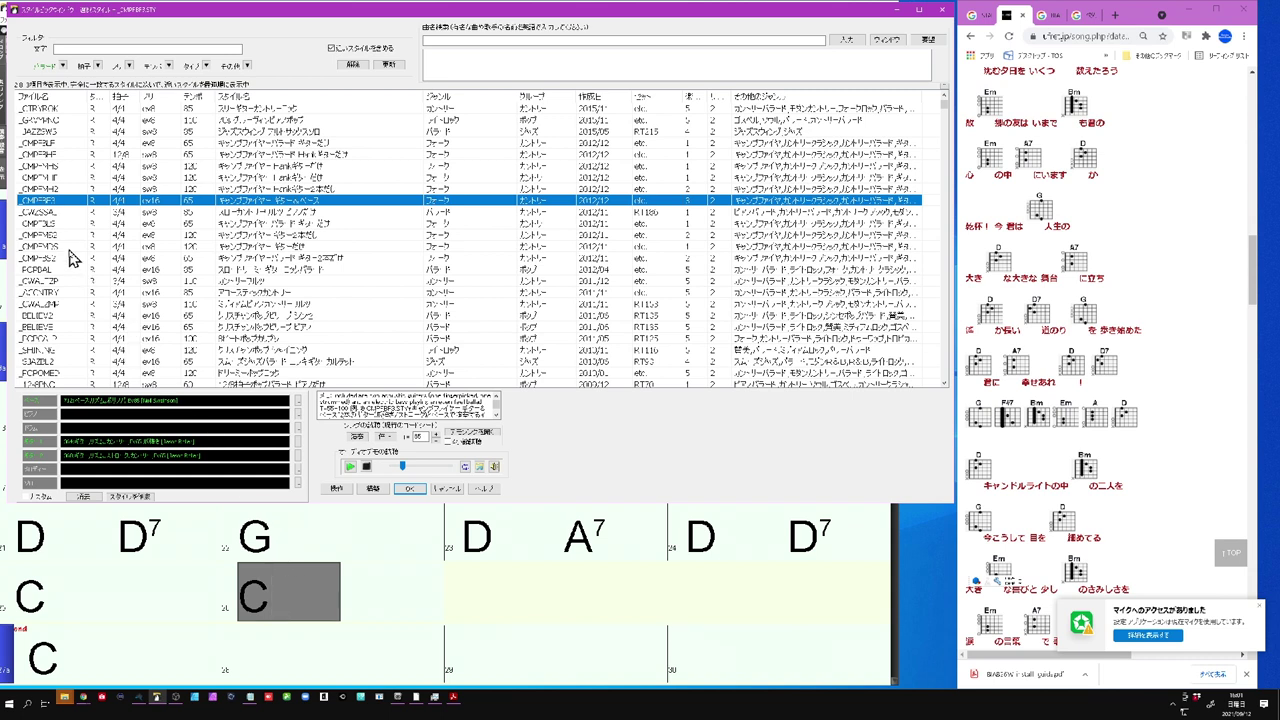
click(46, 328)
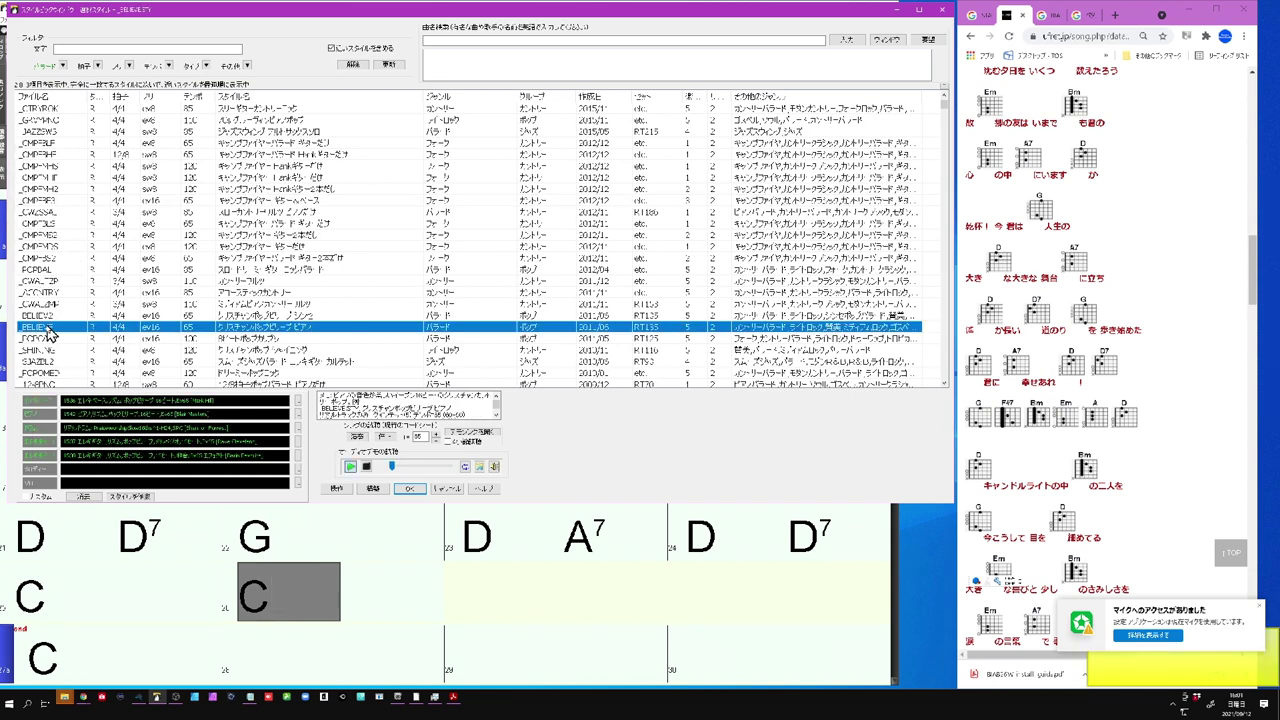
click(368, 468)
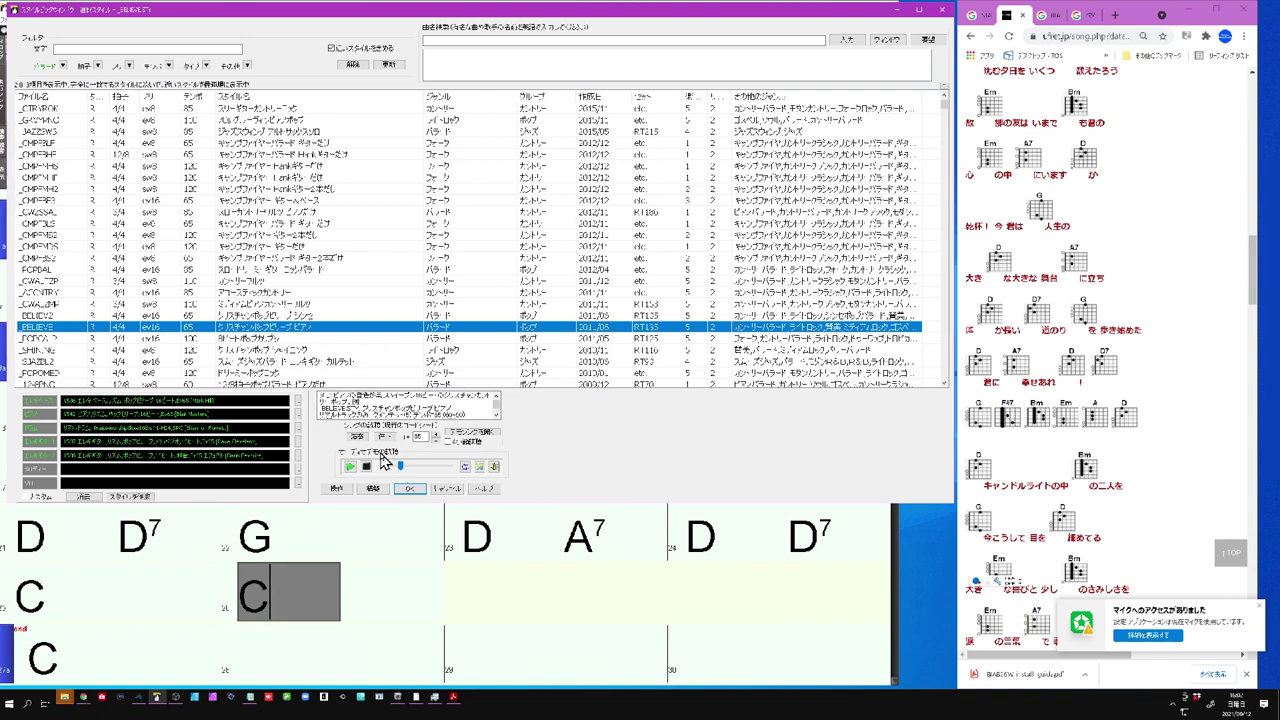
click(411, 490)
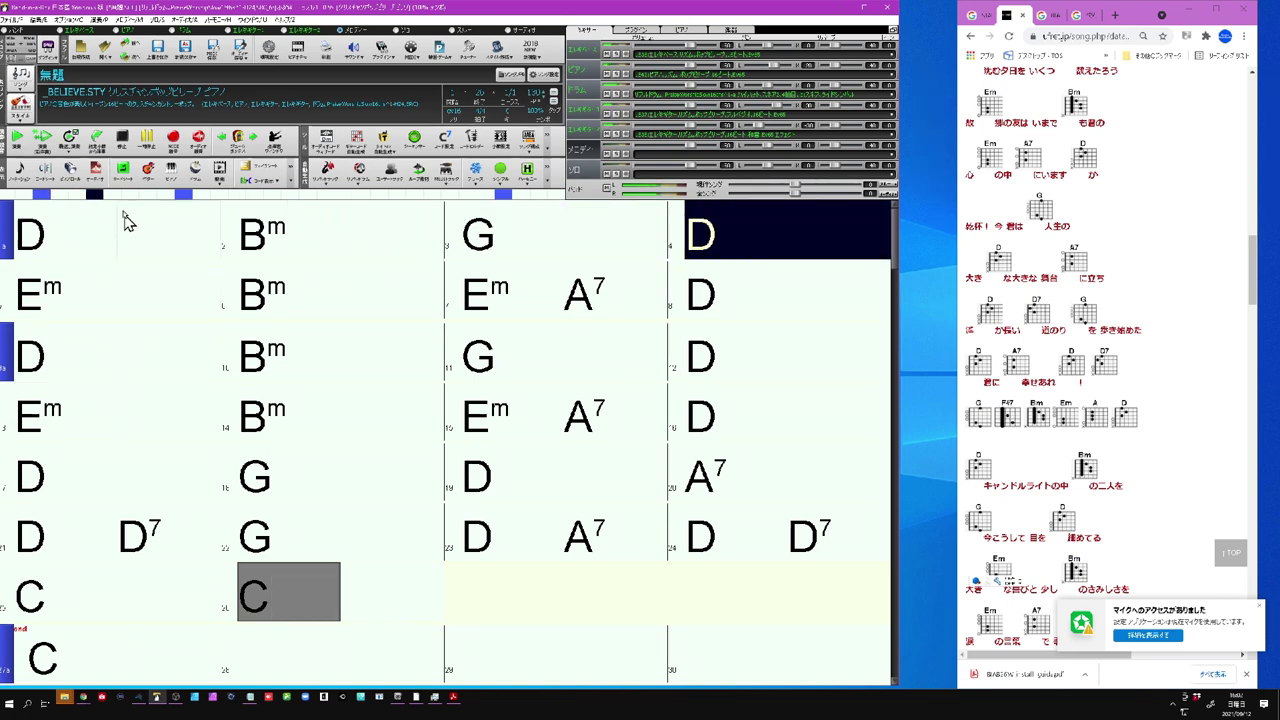
click(122, 140)
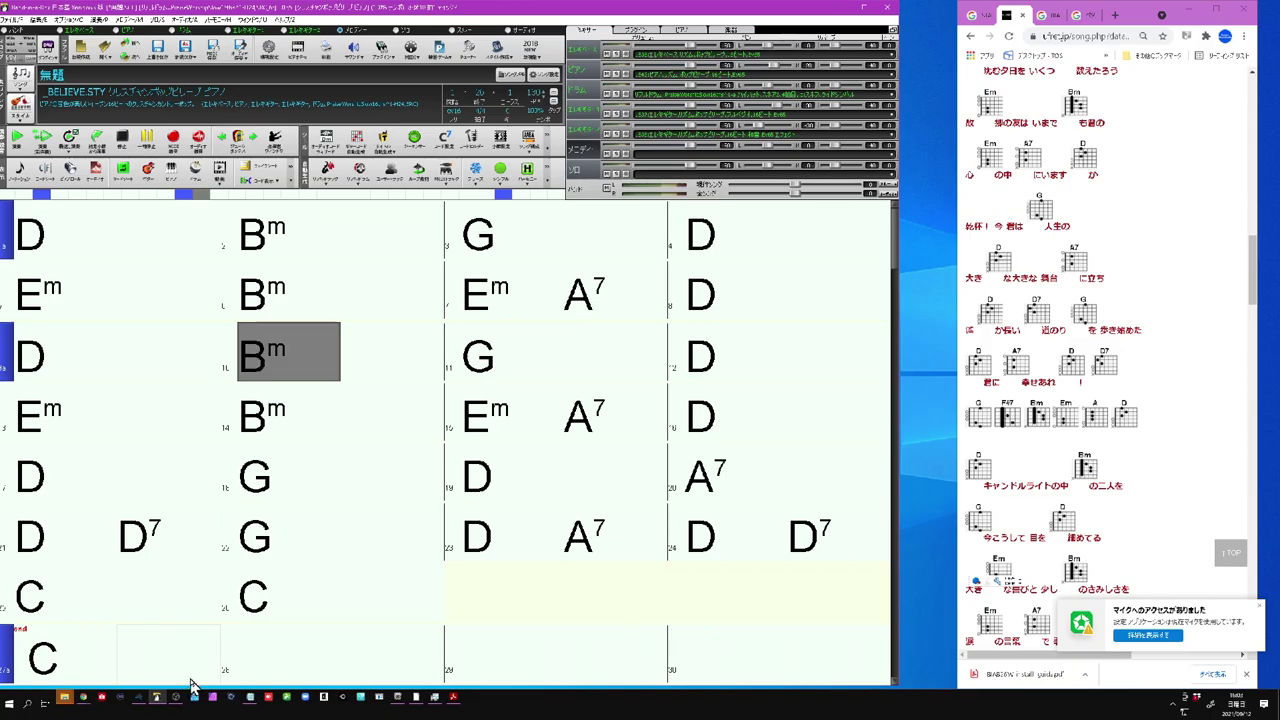
Switch to Studio One, create a new empty song with the default settings, and minimise the program to return to the chord sheet.
click(138, 697)
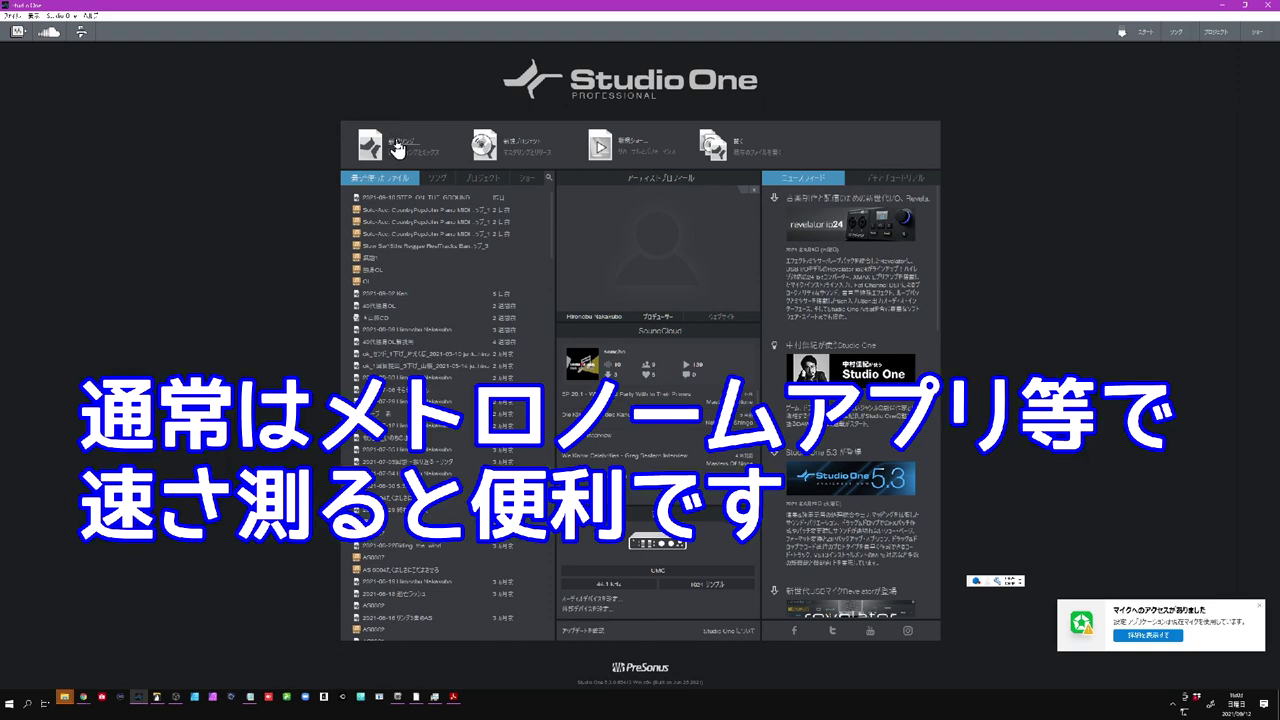
click(394, 140)
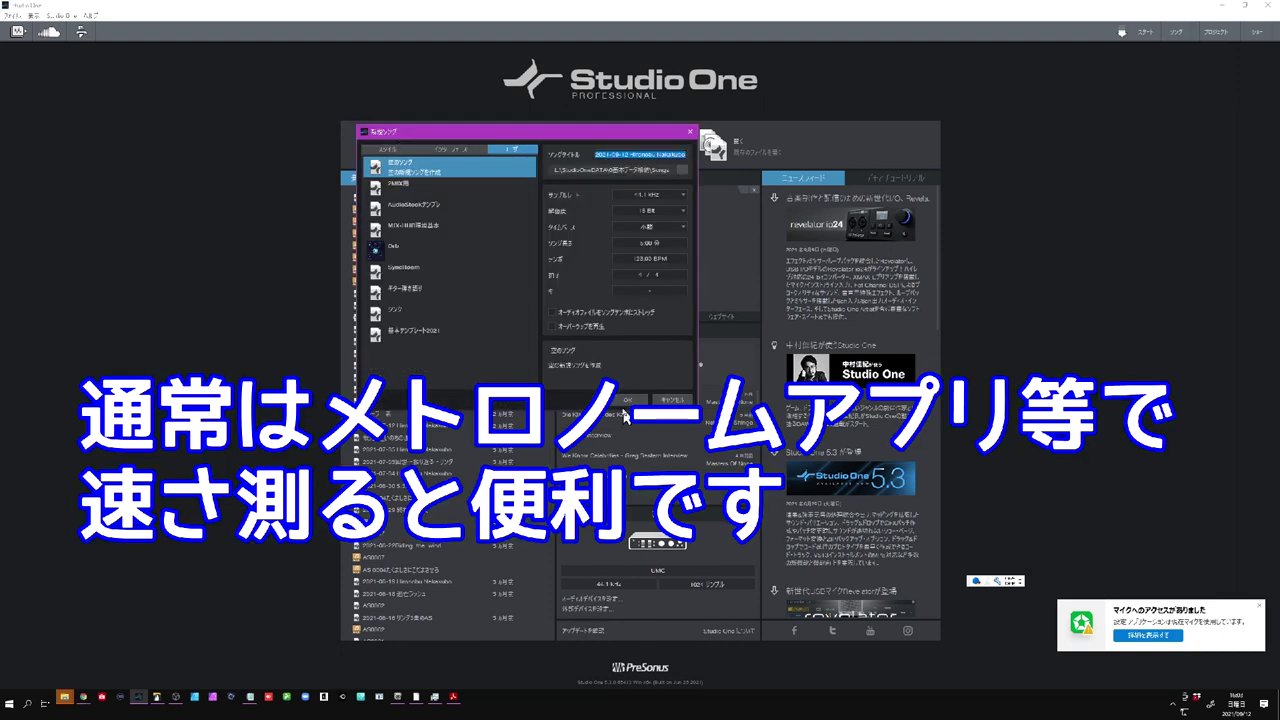
click(627, 400)
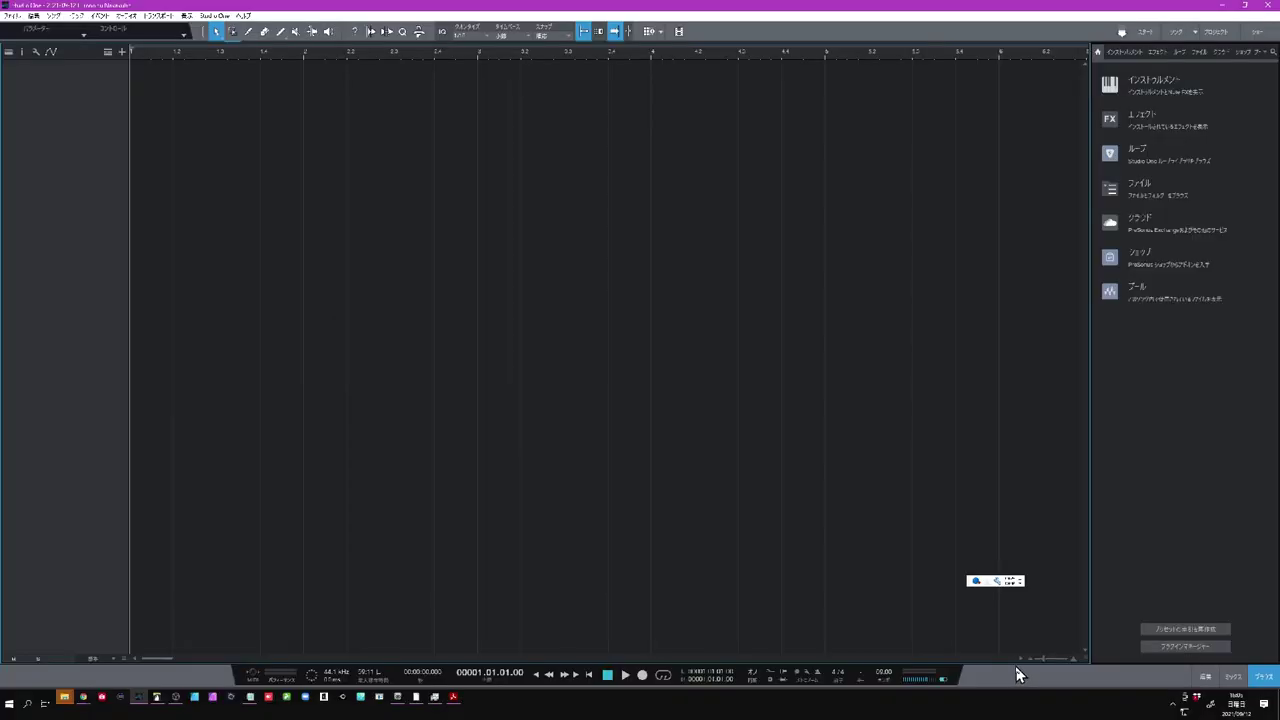
click(1224, 6)
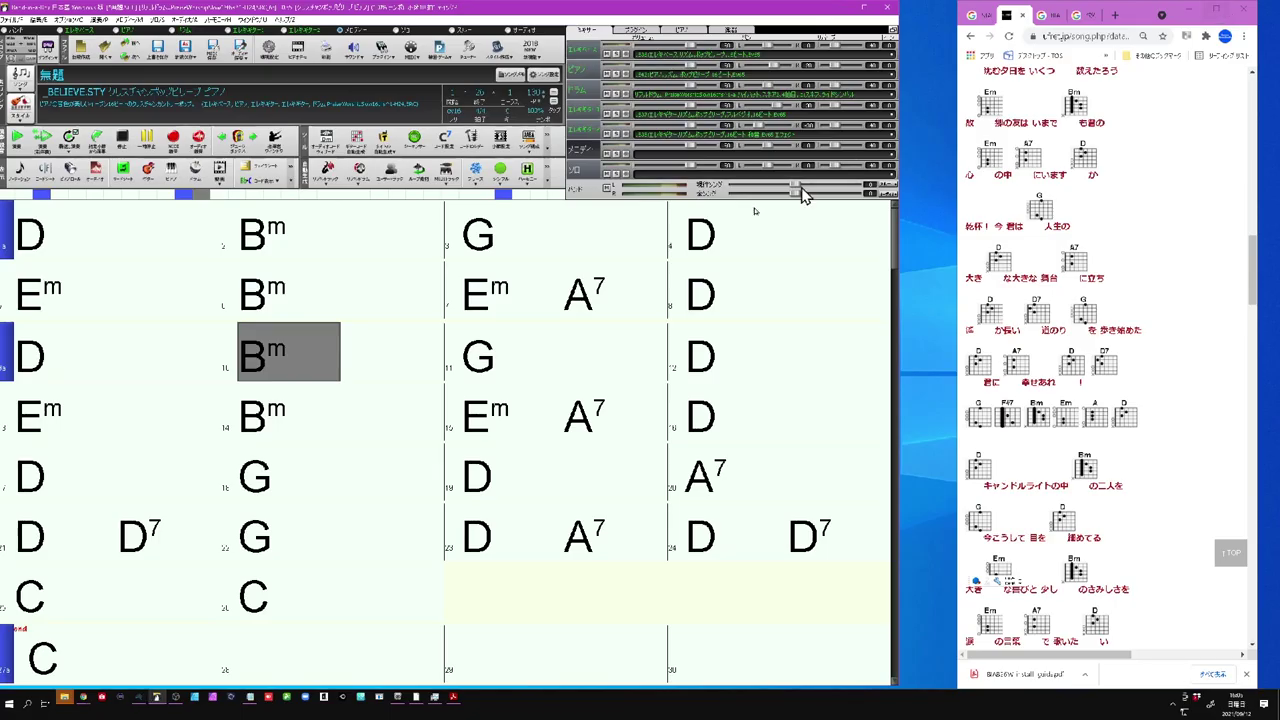
Set the song's tempo to 90 and play the song to audition it, stopping playback at the end.
click(533, 94)
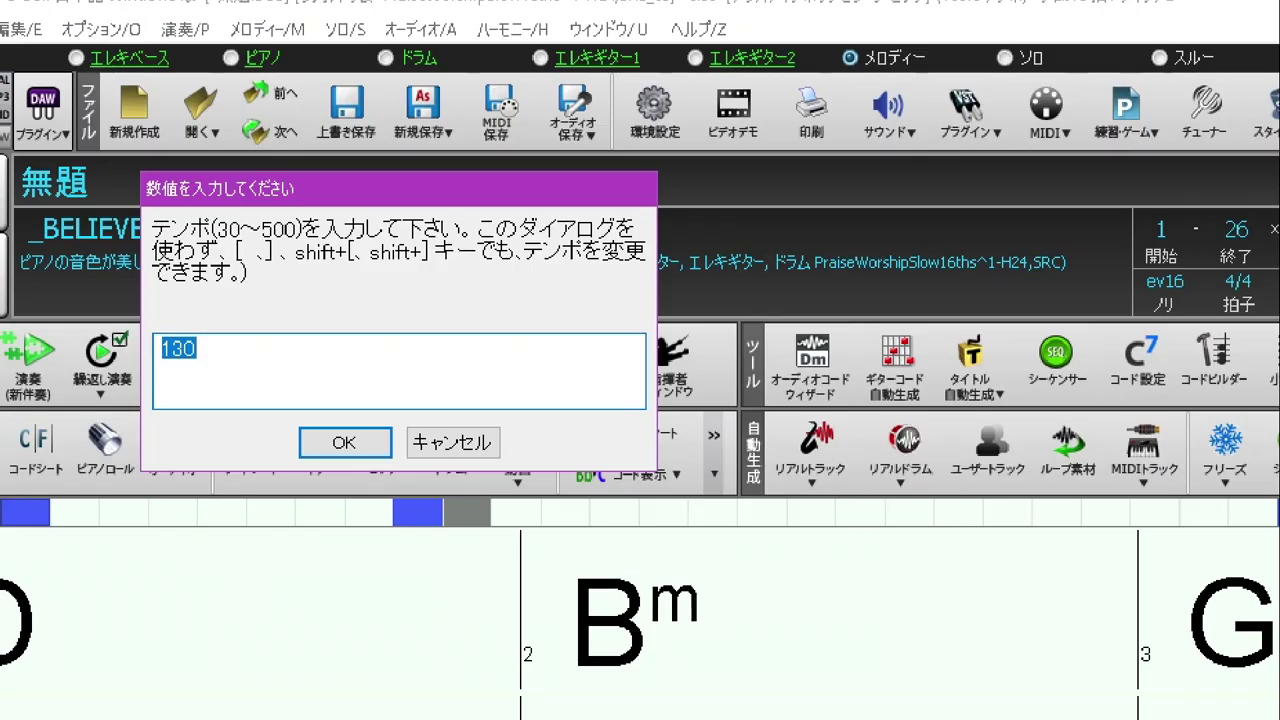
text(90)
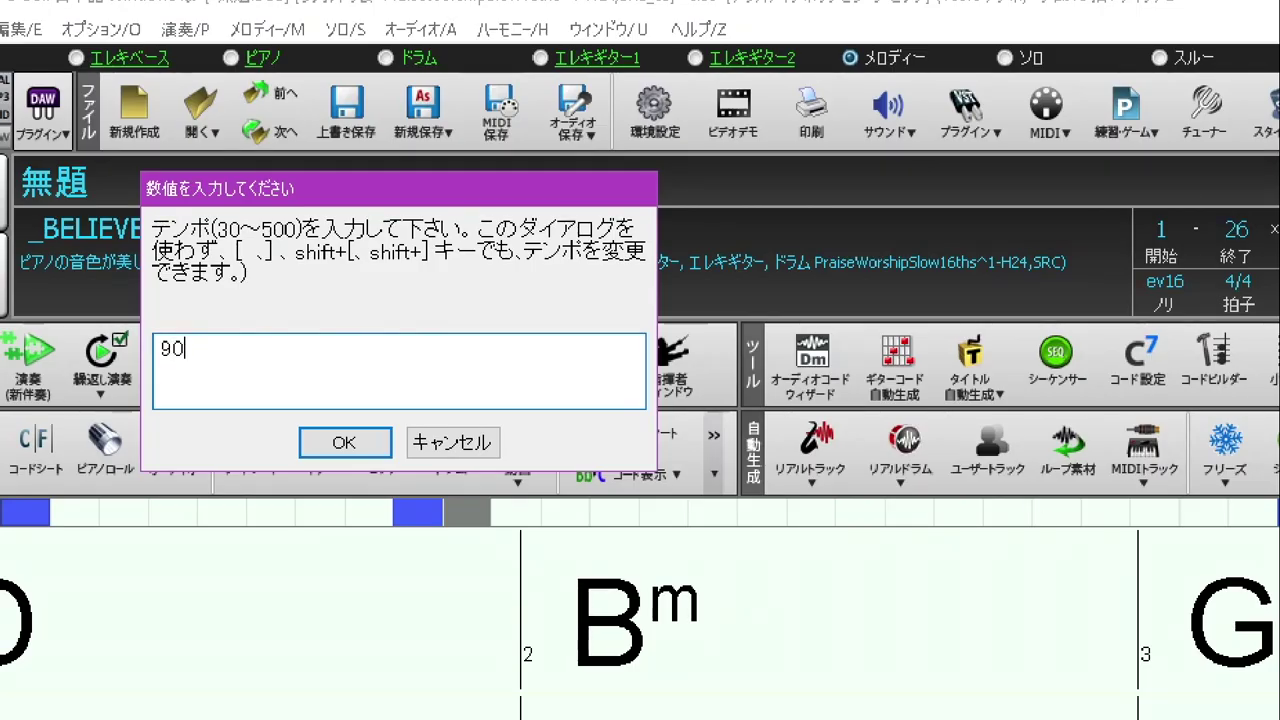
key(Return)
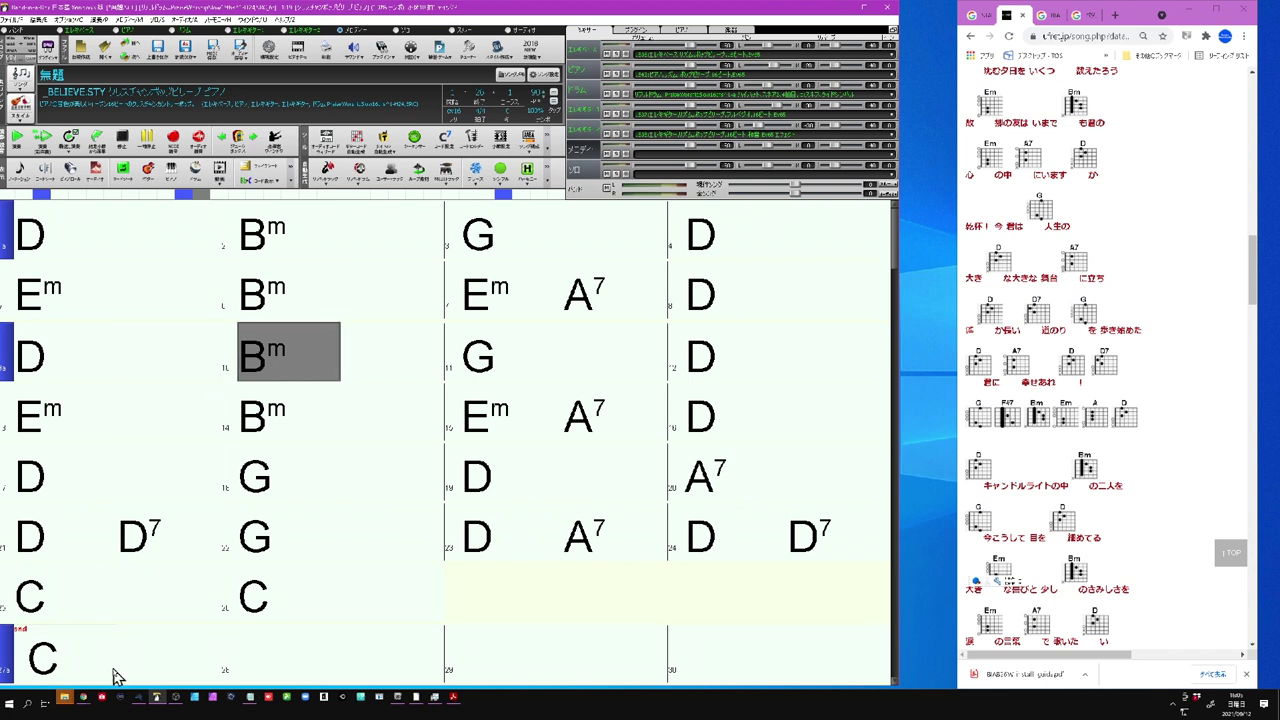
click(17, 138)
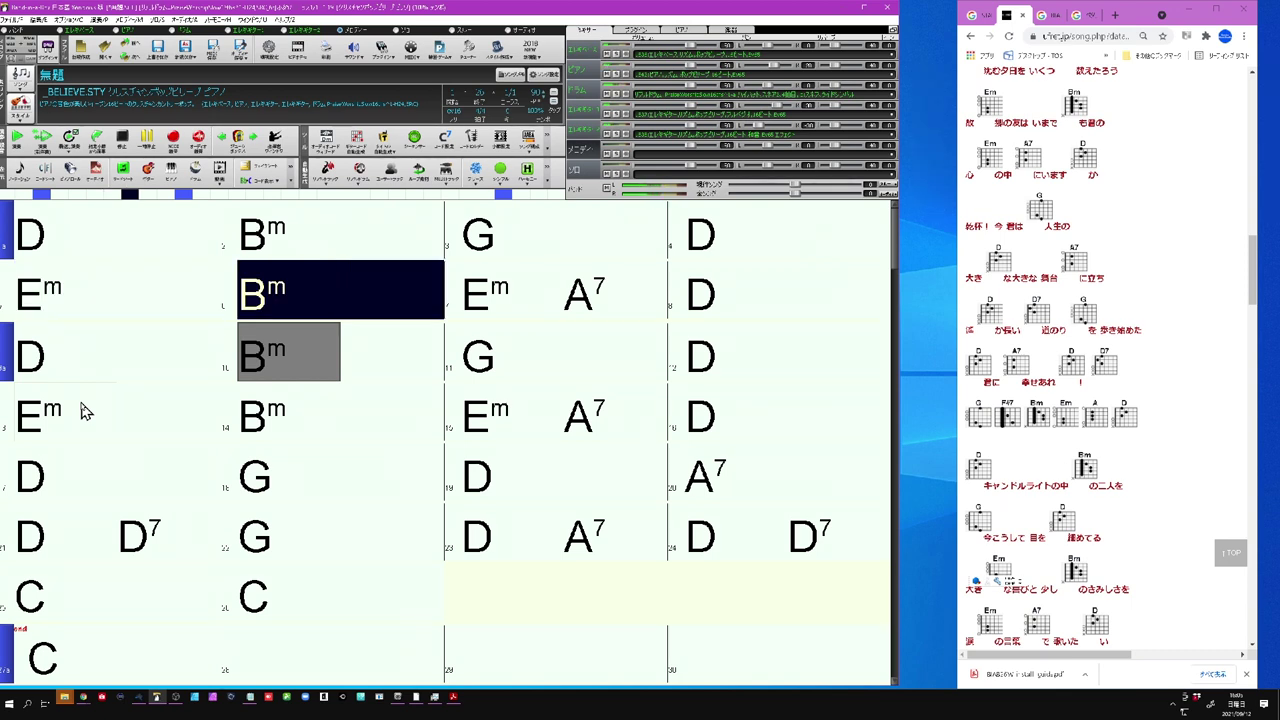
click(122, 146)
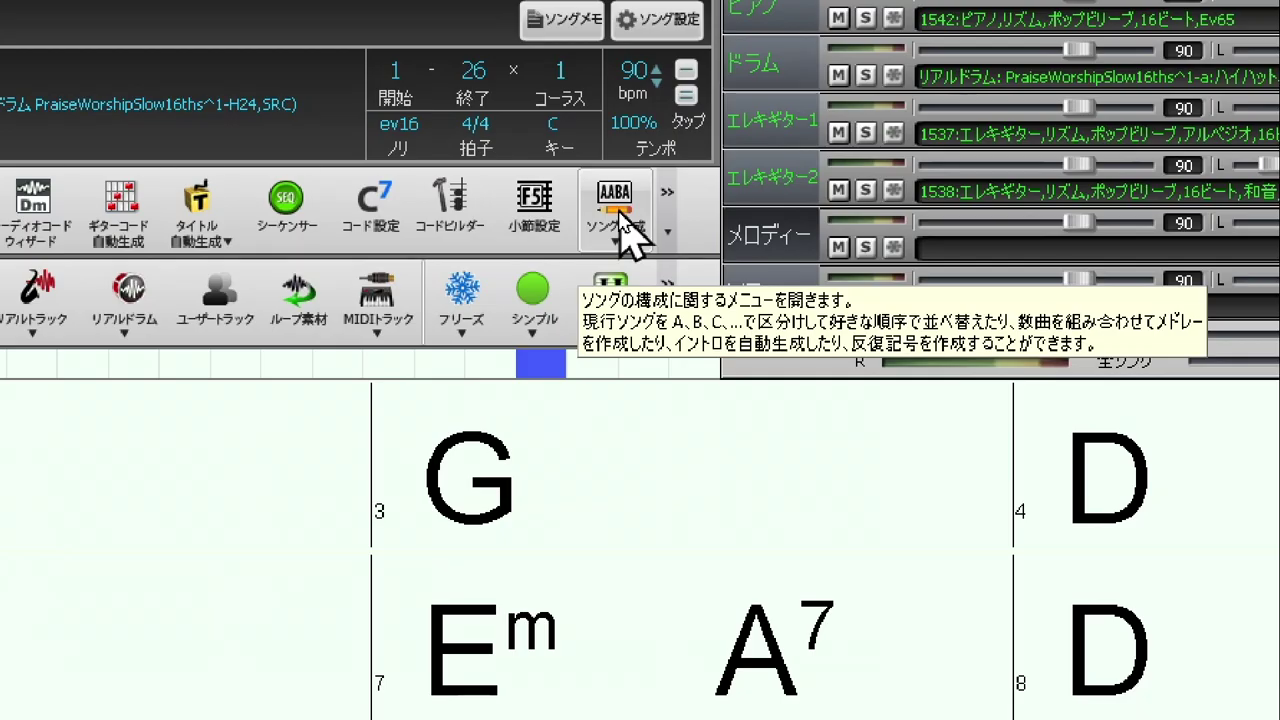
Generate a four-bar medium-tempo pop intro (ポップ, 4小節) leading into the D chord, without pedal bass.
click(530, 144)
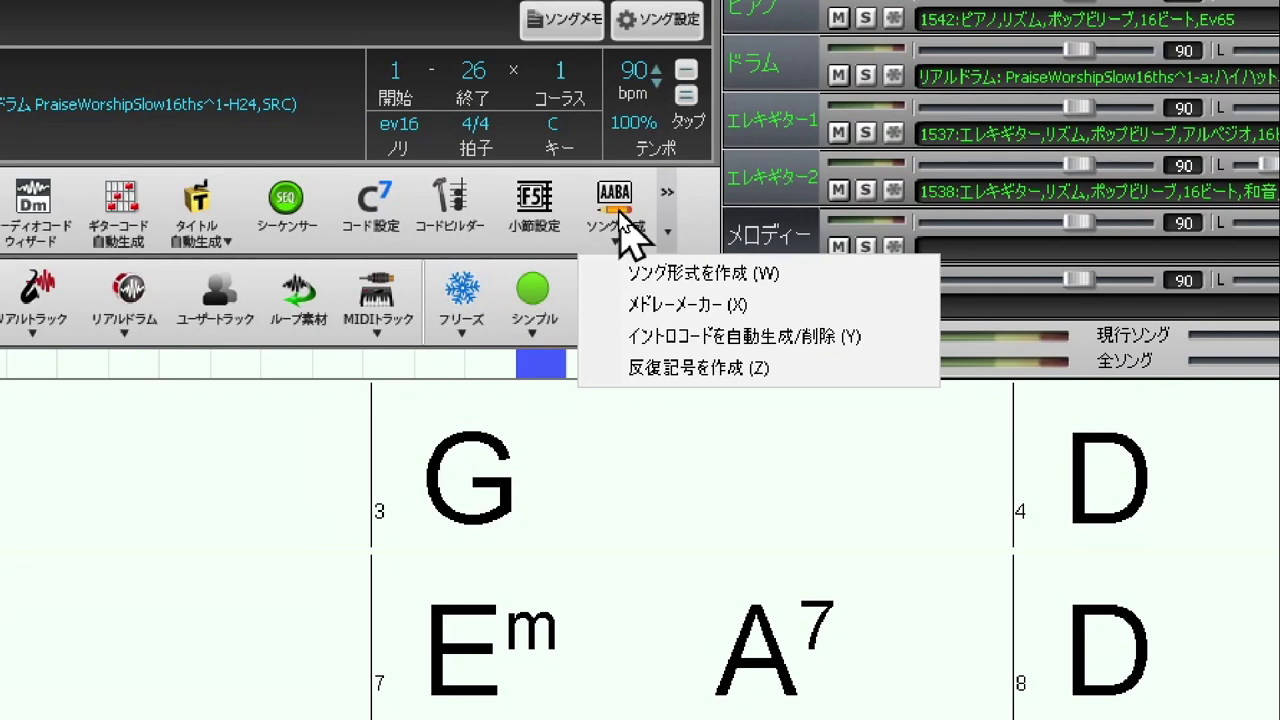
click(645, 340)
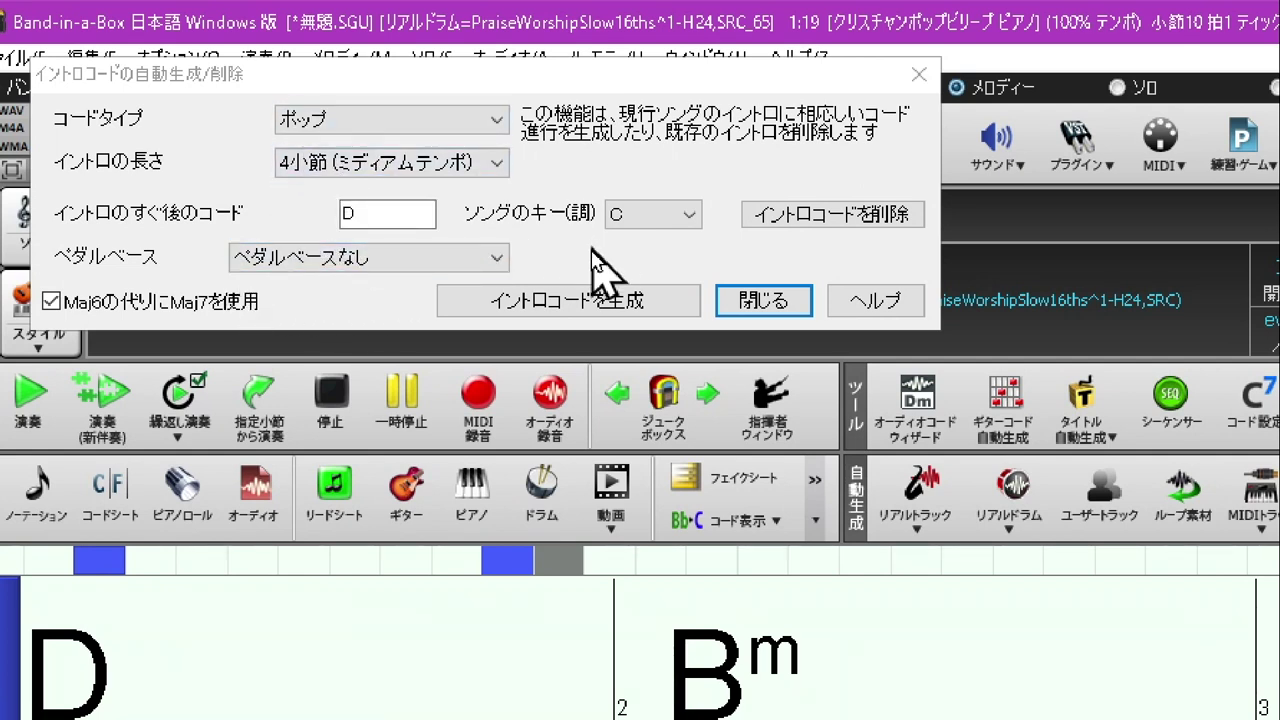
mouse_move(565, 226)
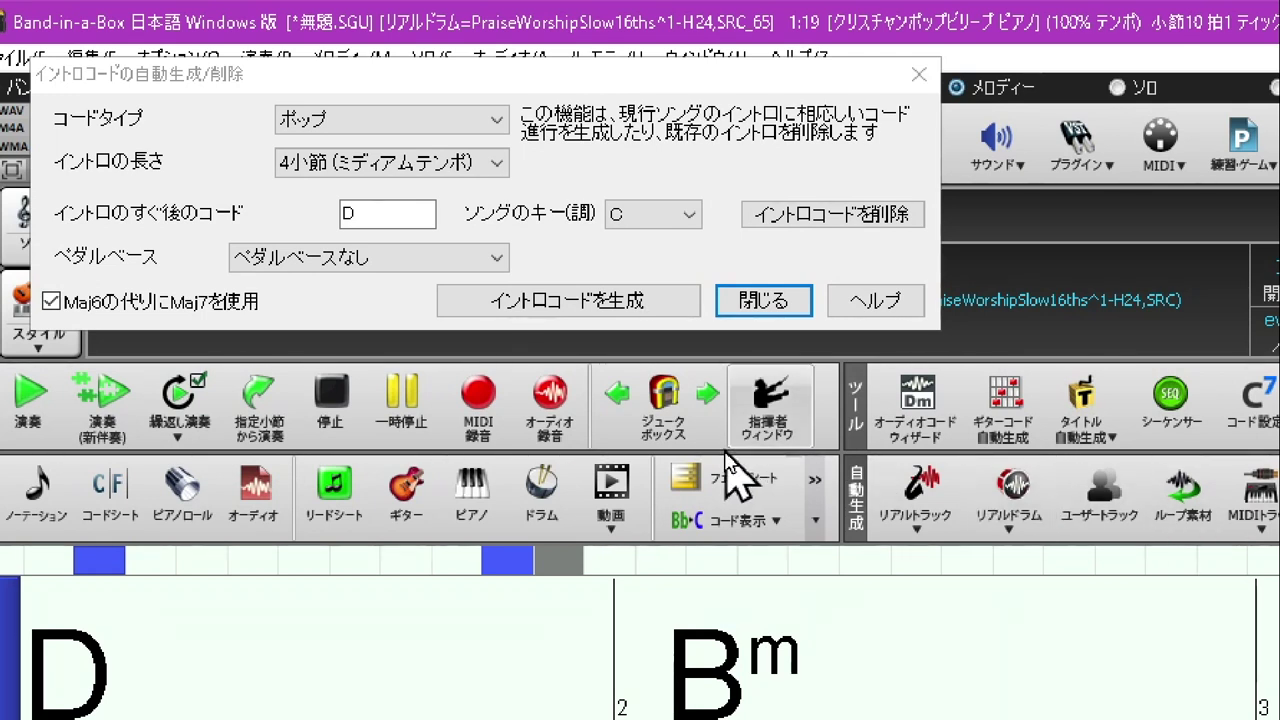
click(567, 298)
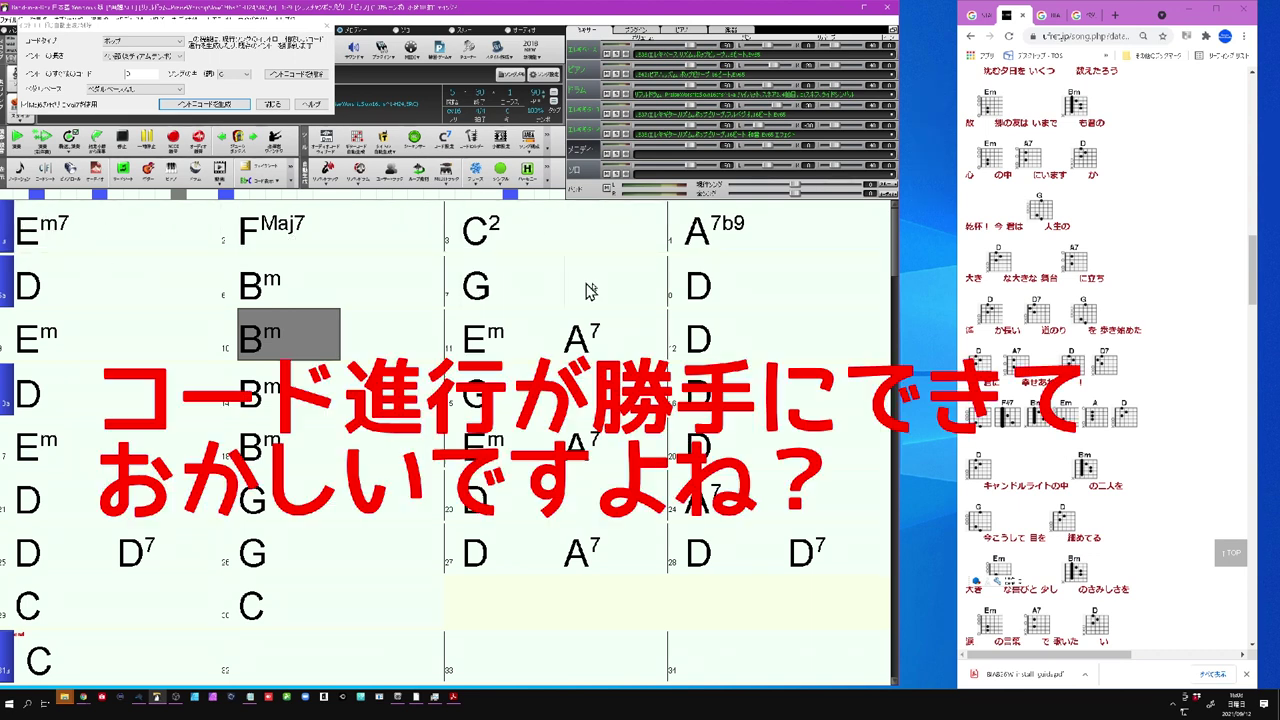
Replace the generated intro chords in bars 1 to 4 with D, Bm, D and Bm, and close the intro generation dialog.
click(54, 294)
click(40, 233)
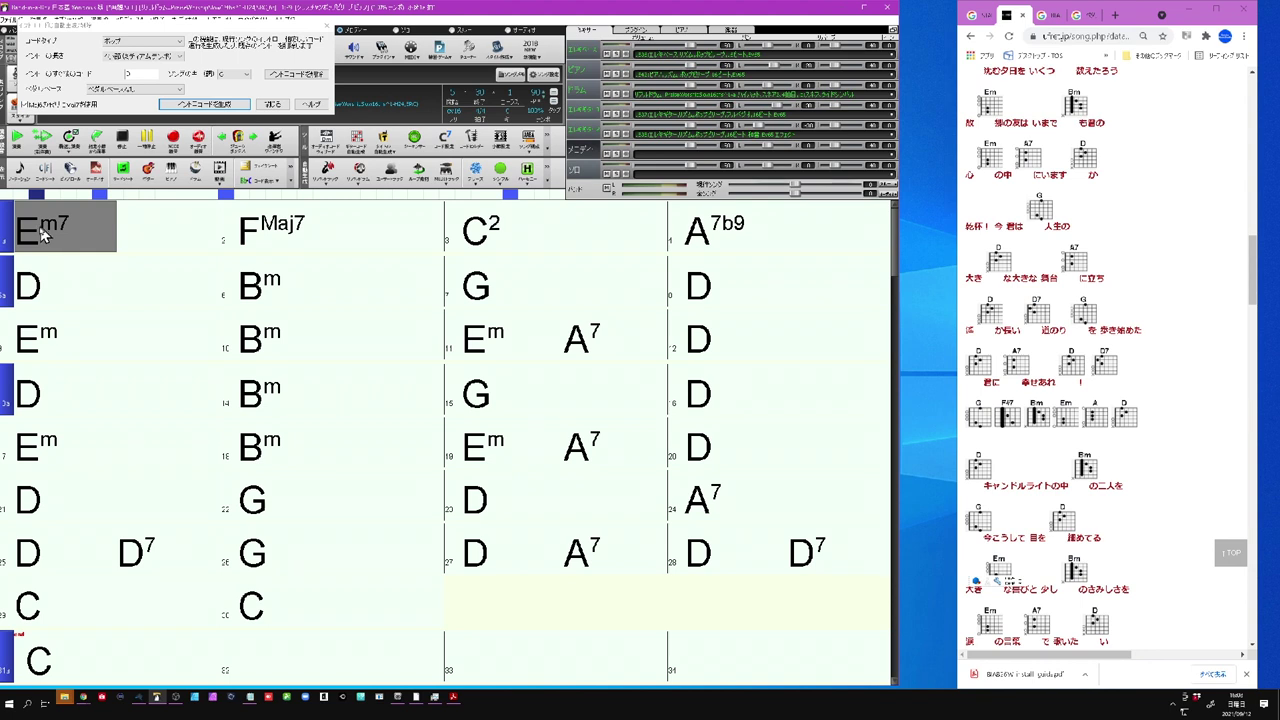
text(D)
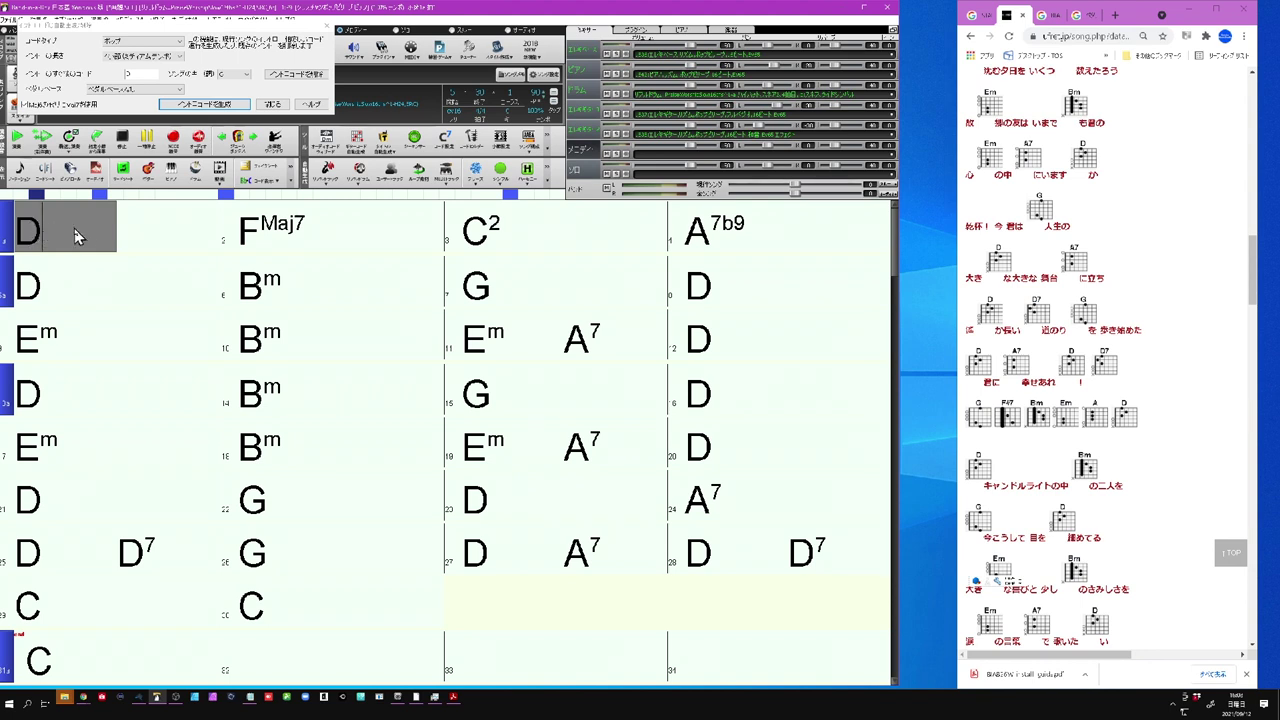
key(Return)
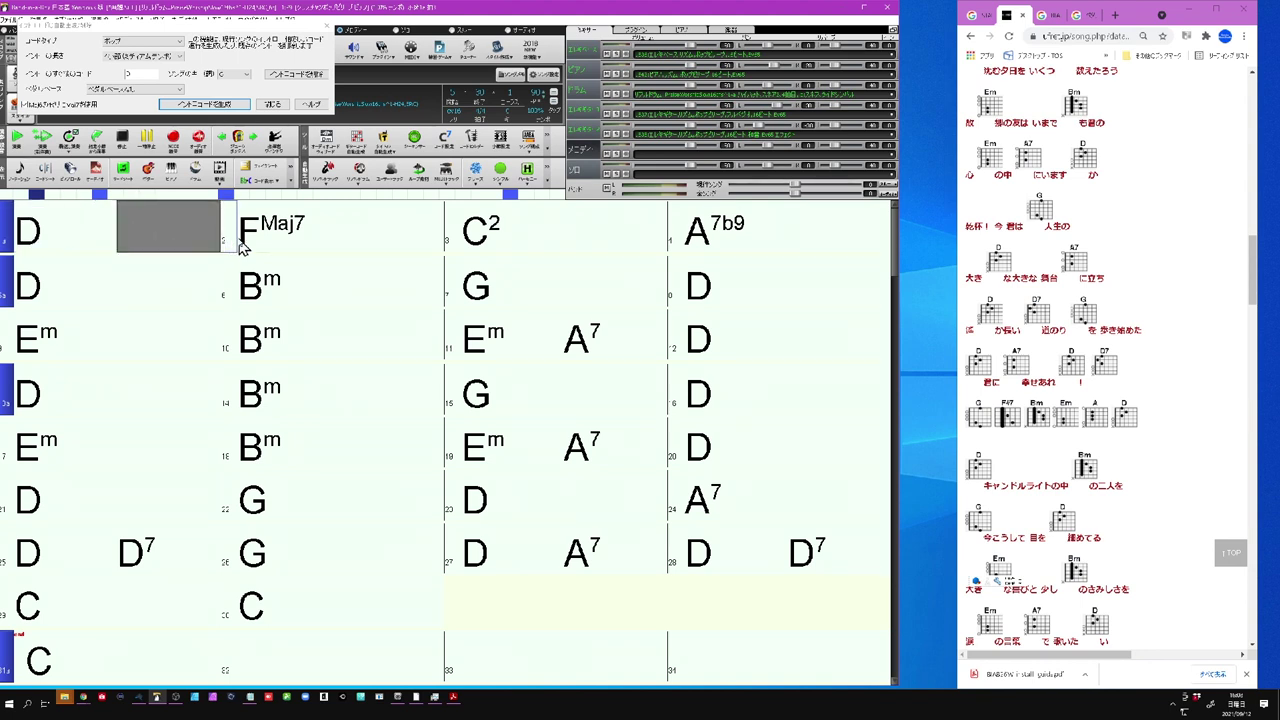
click(245, 239)
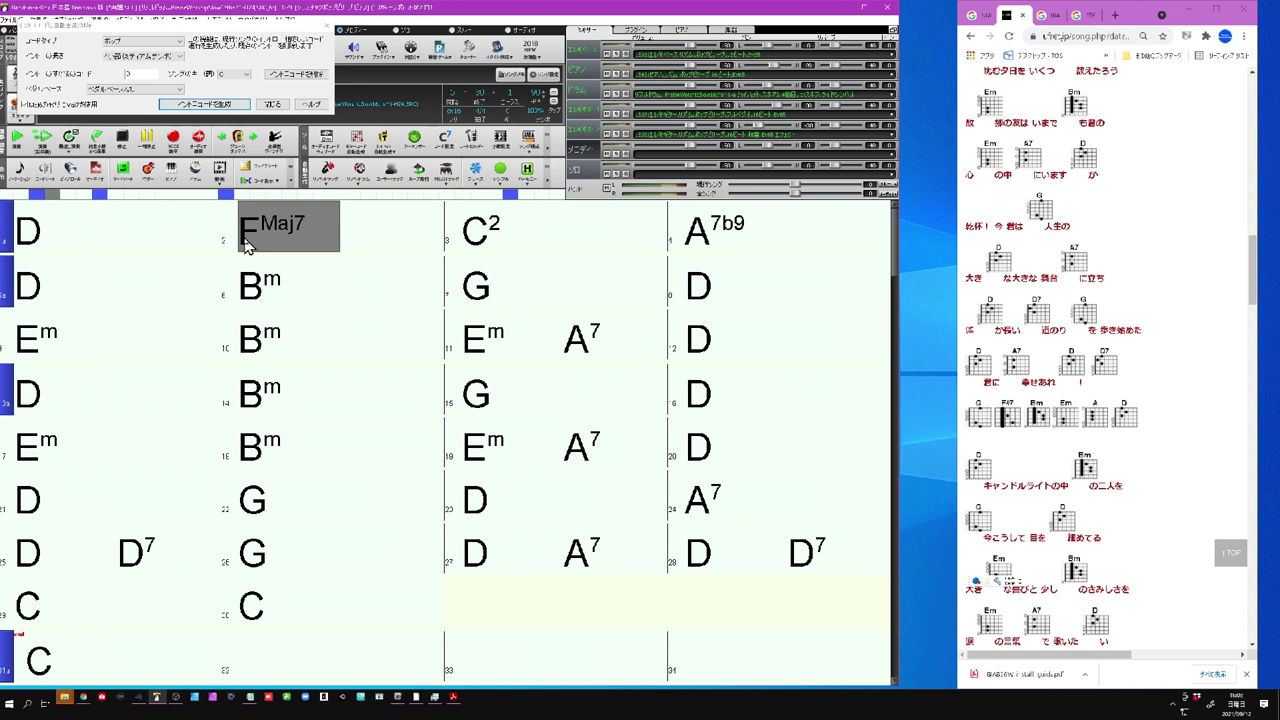
text(Bm)
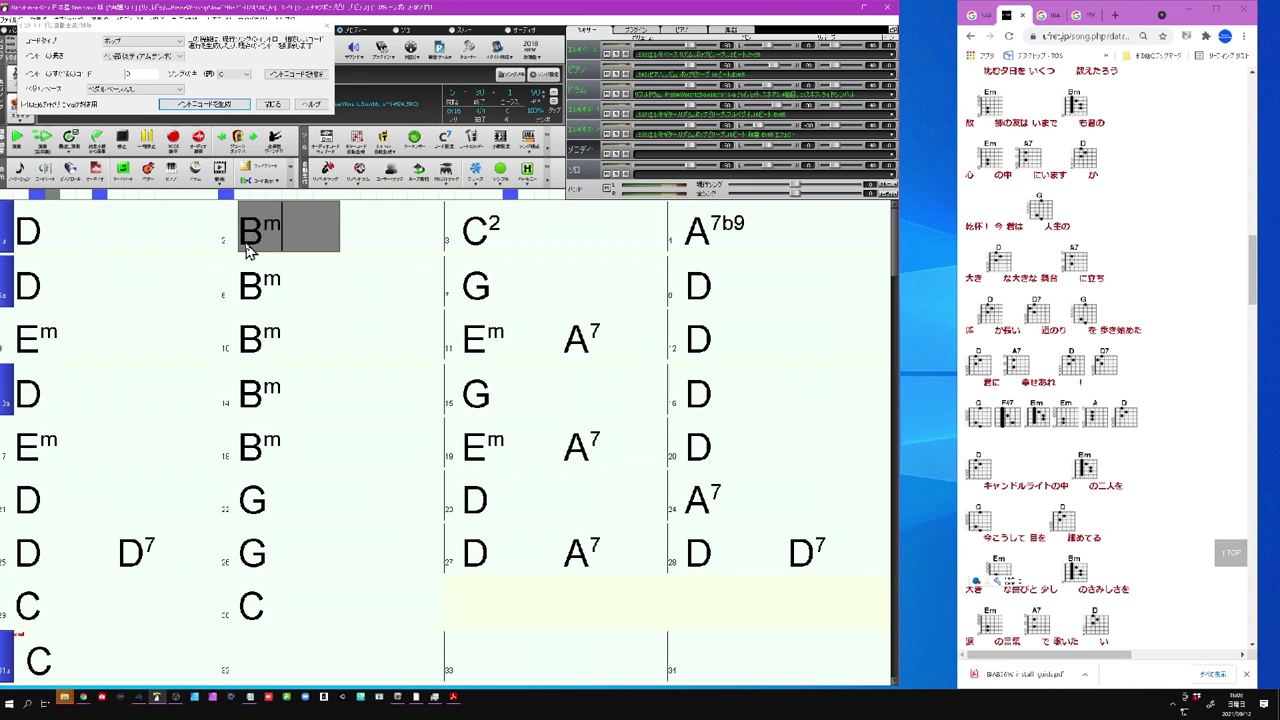
click(508, 246)
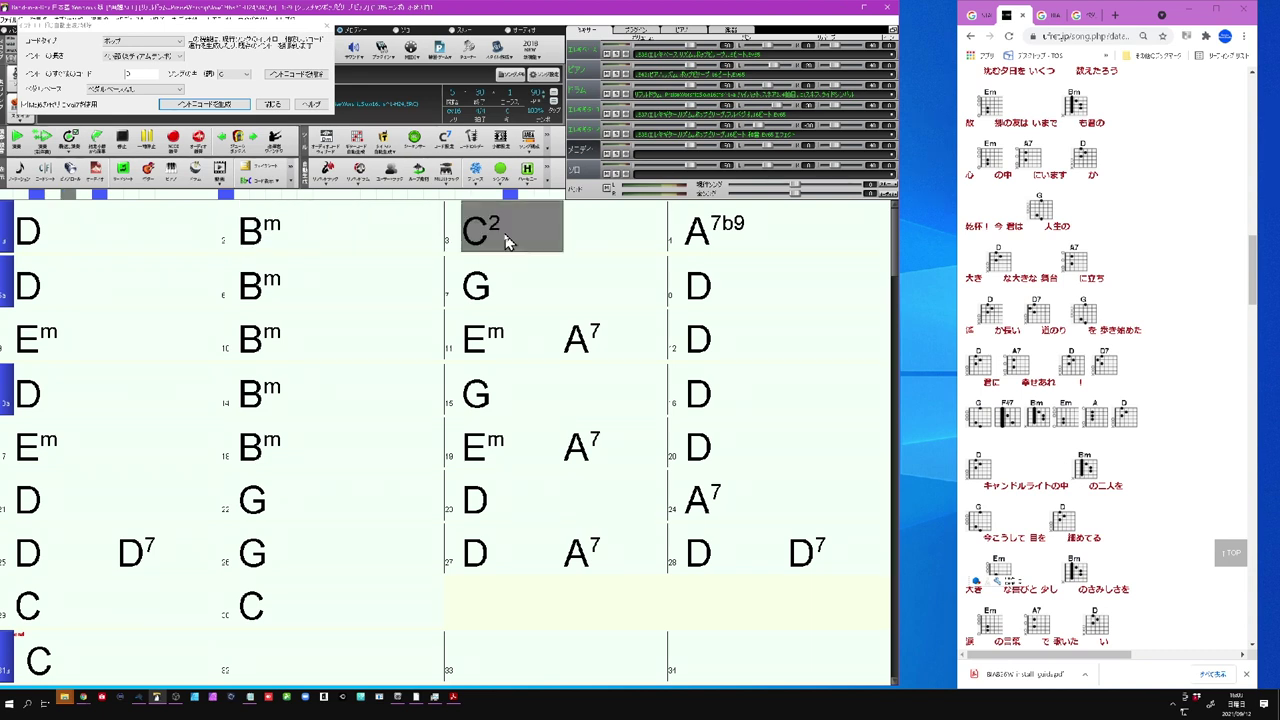
text(D)
click(699, 232)
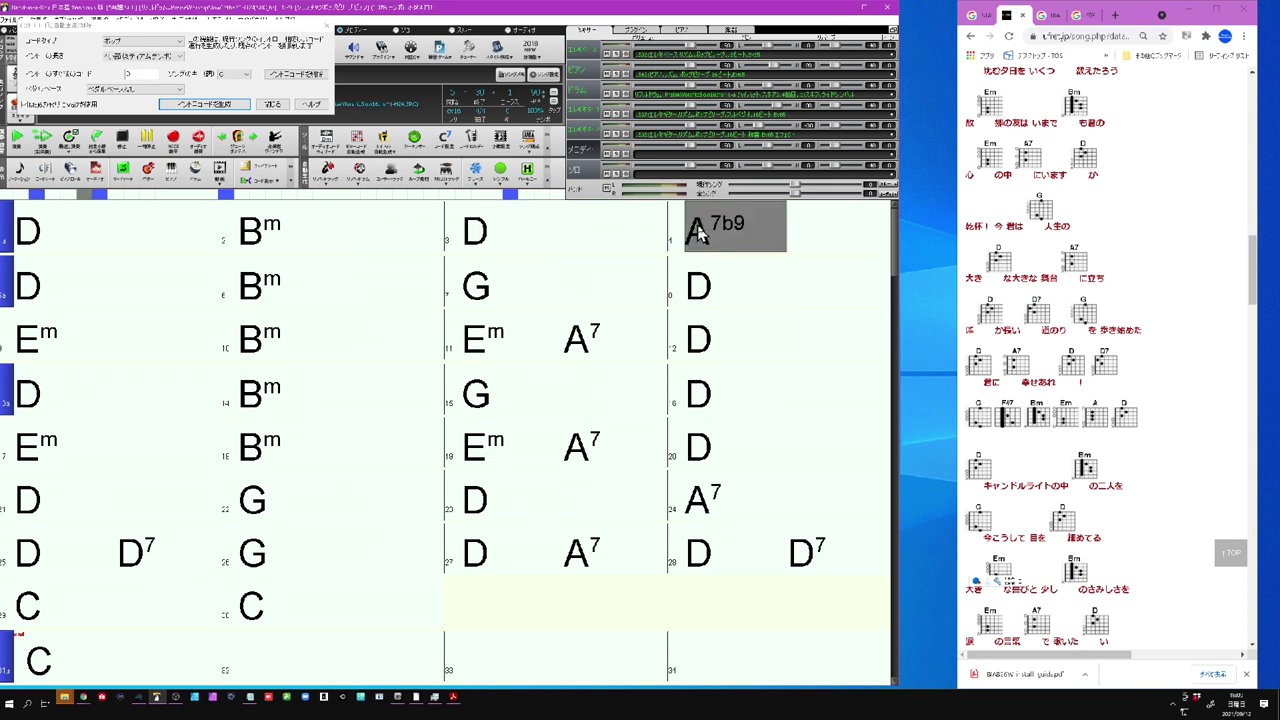
text(Bm)
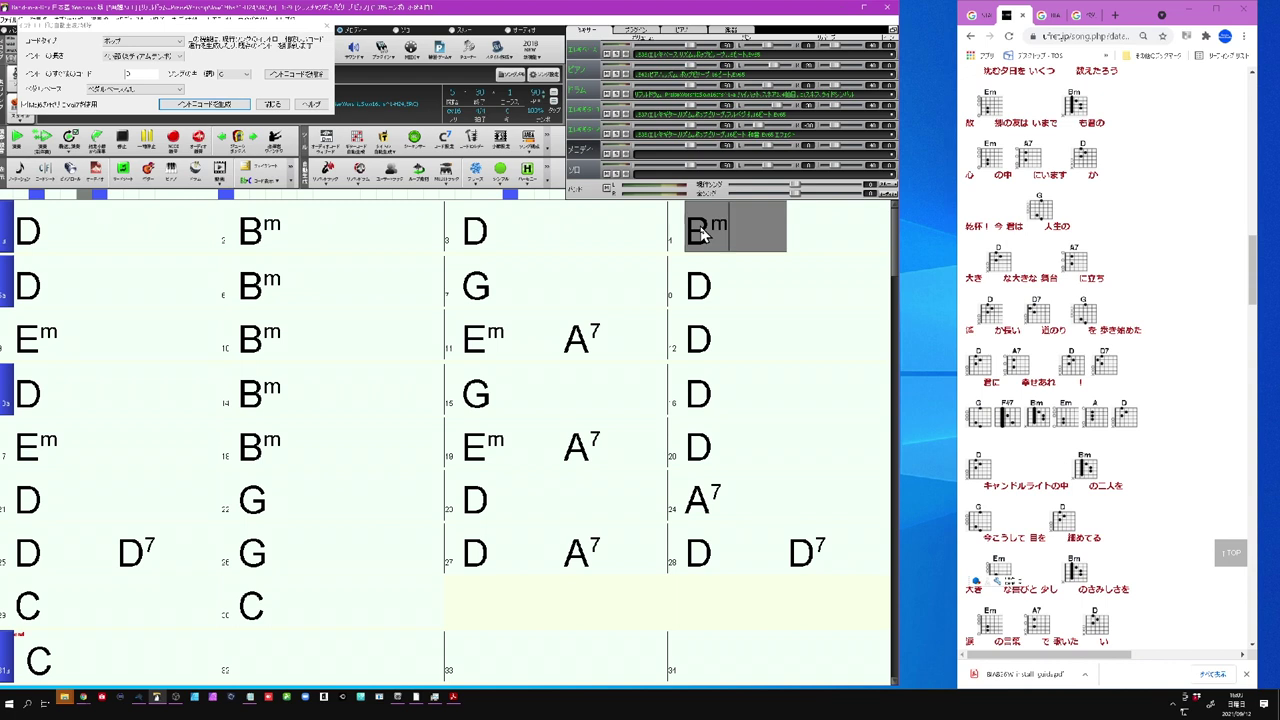
key(Return)
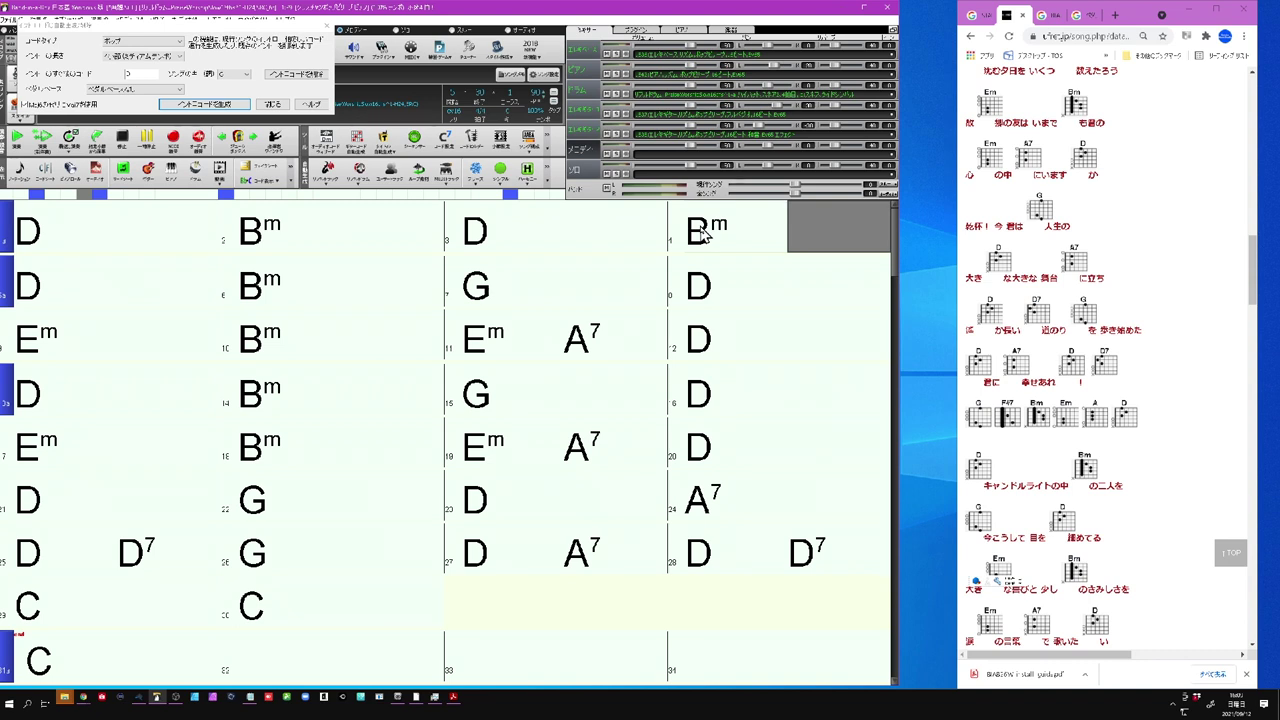
key(Escape)
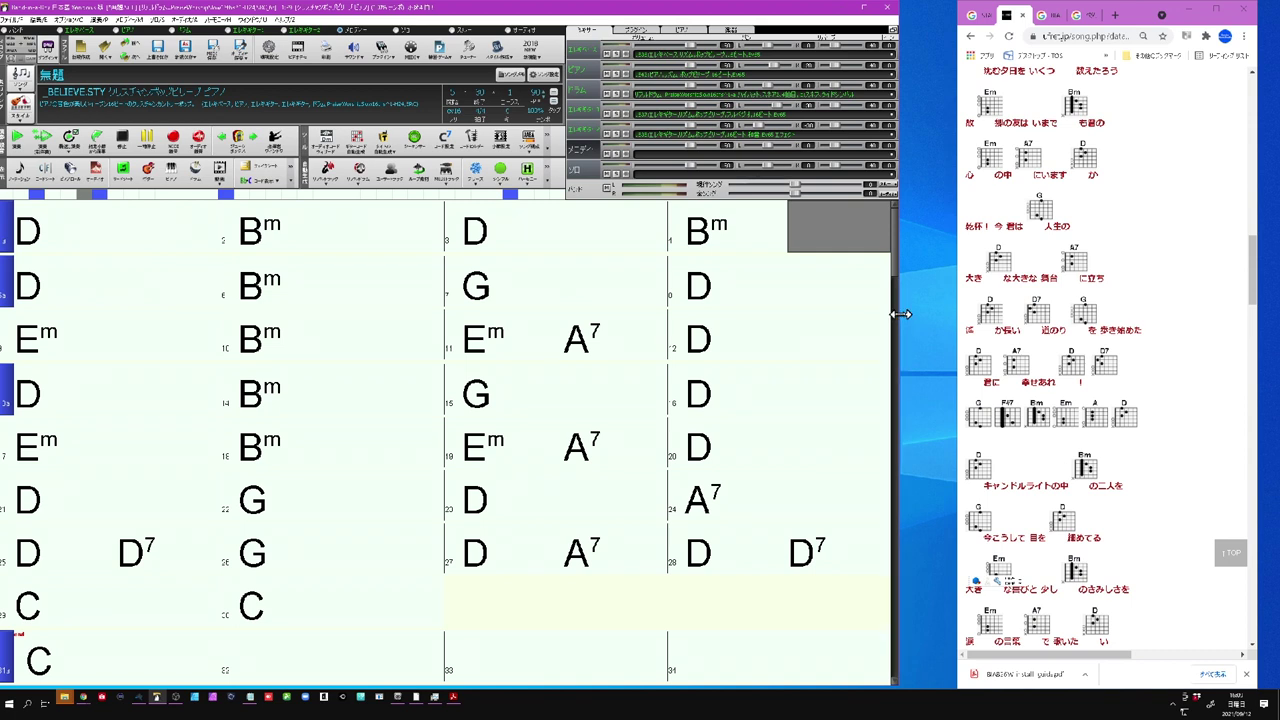
Select intro bars 1 to 4 in the widened chord sheet and open the selection dialog for MIDI/RealTracks soloists.
drag(901, 314, 1274, 279)
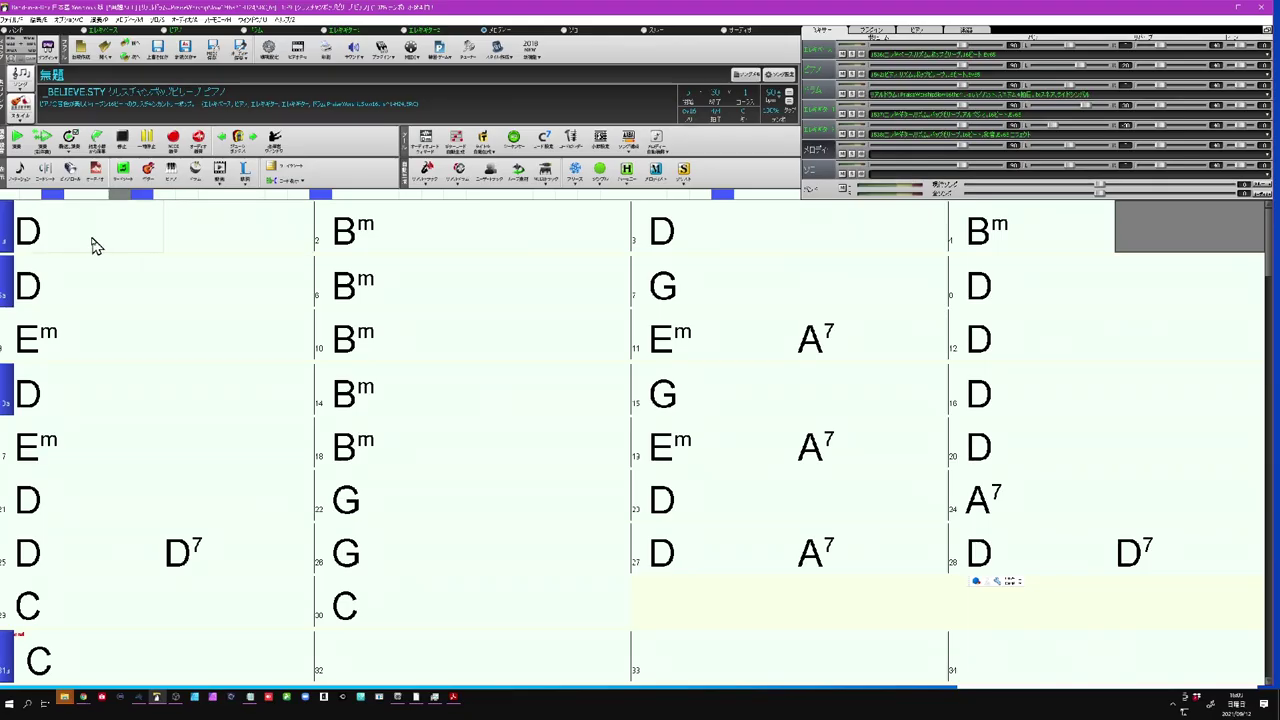
drag(100, 245, 1040, 238)
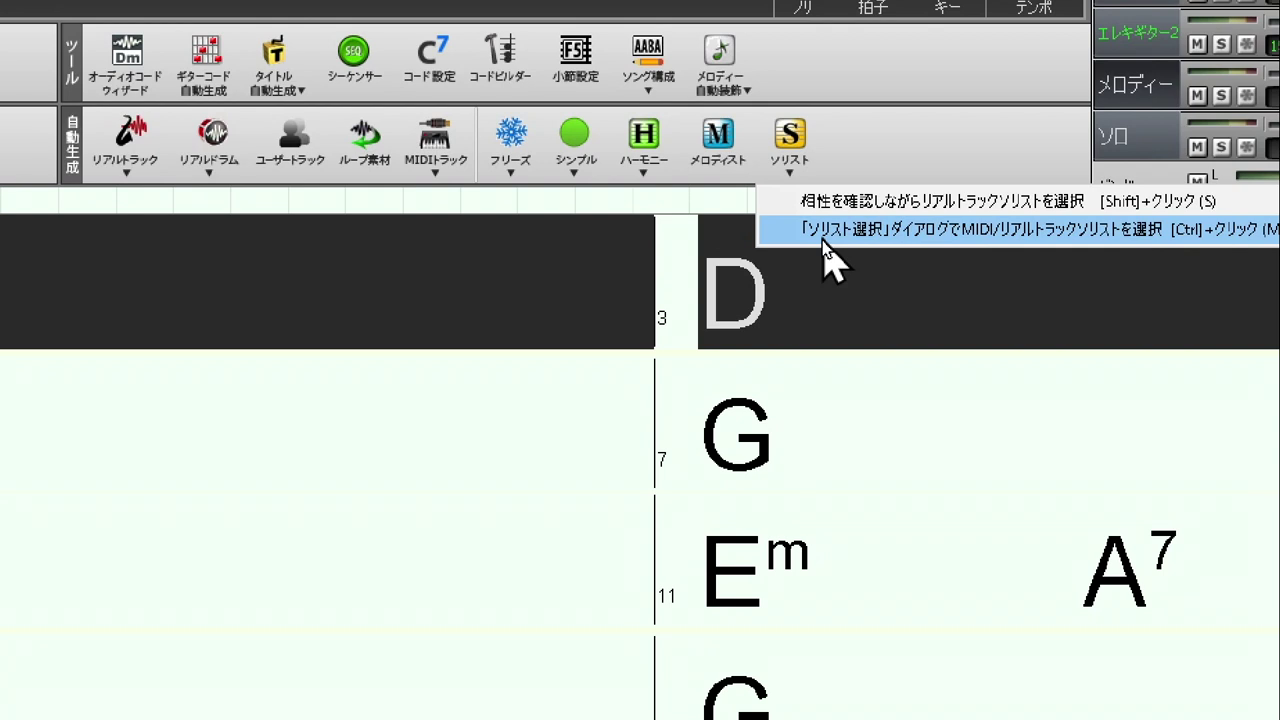
click(822, 229)
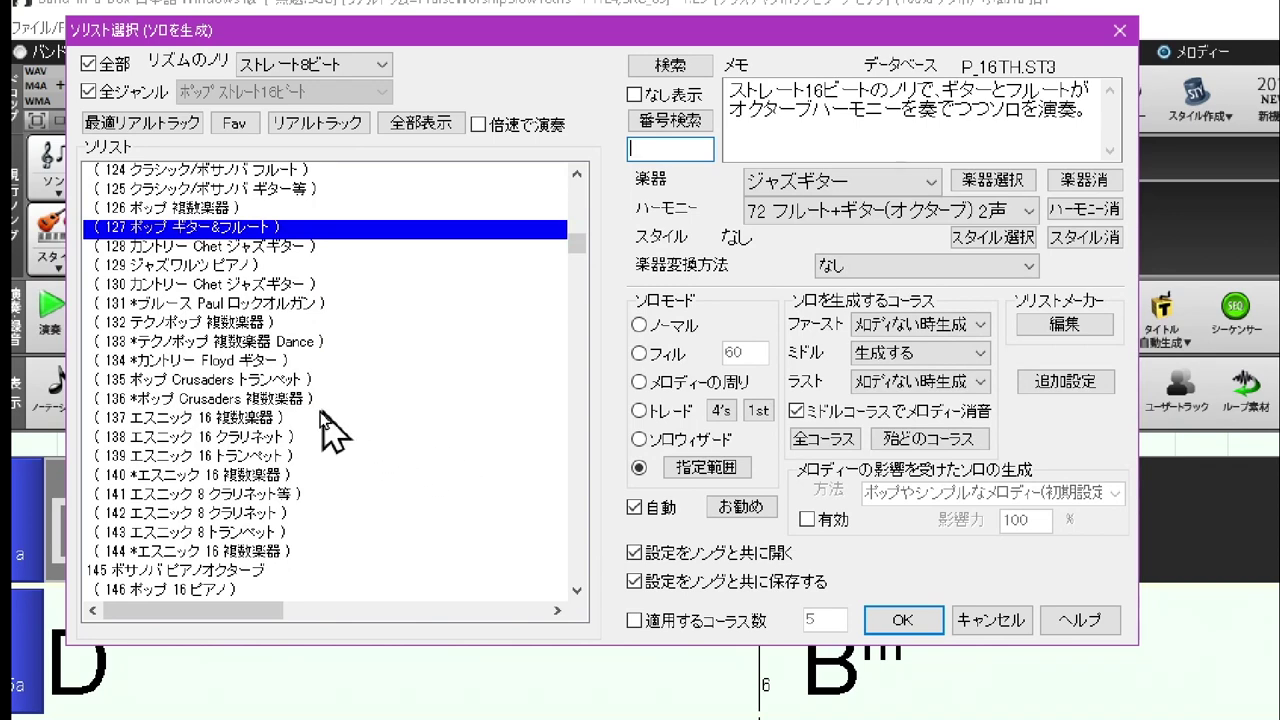
Browse the soloist list and choose soloist 11, ポップ ハーモニカ.
scroll(293, 412, up, 5)
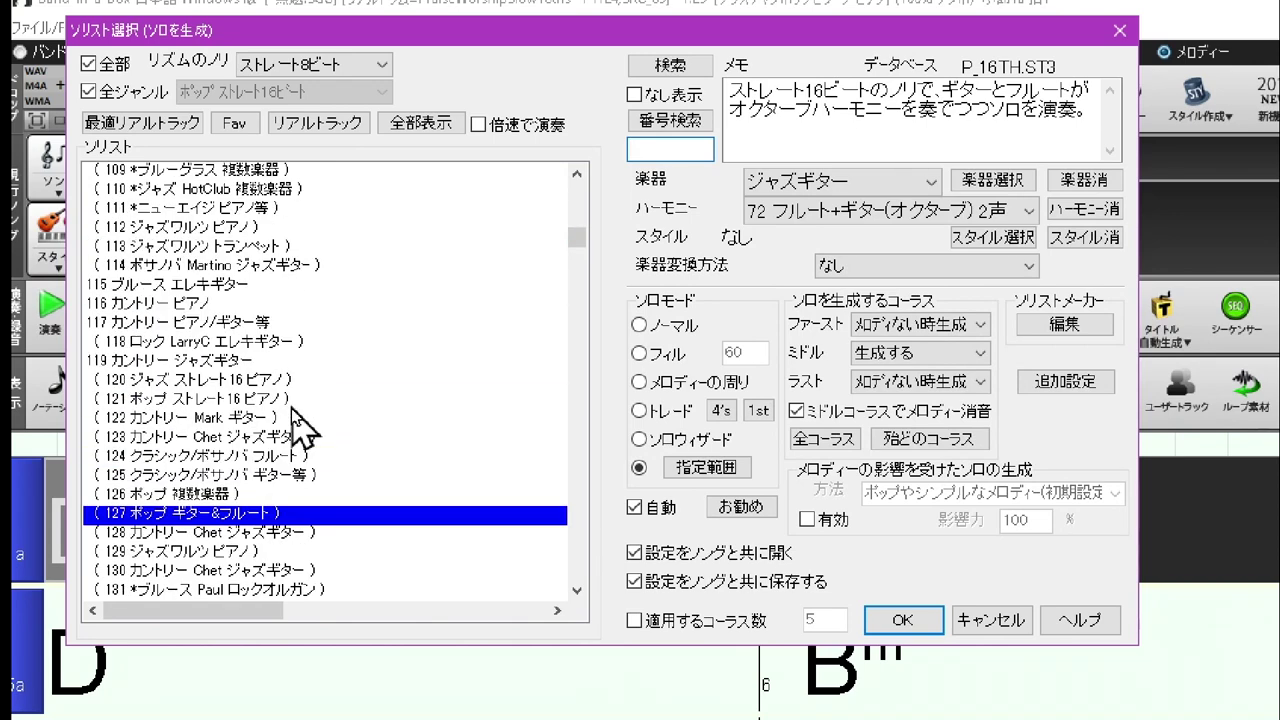
scroll(291, 408, up, 5)
scroll(290, 415, up, 10)
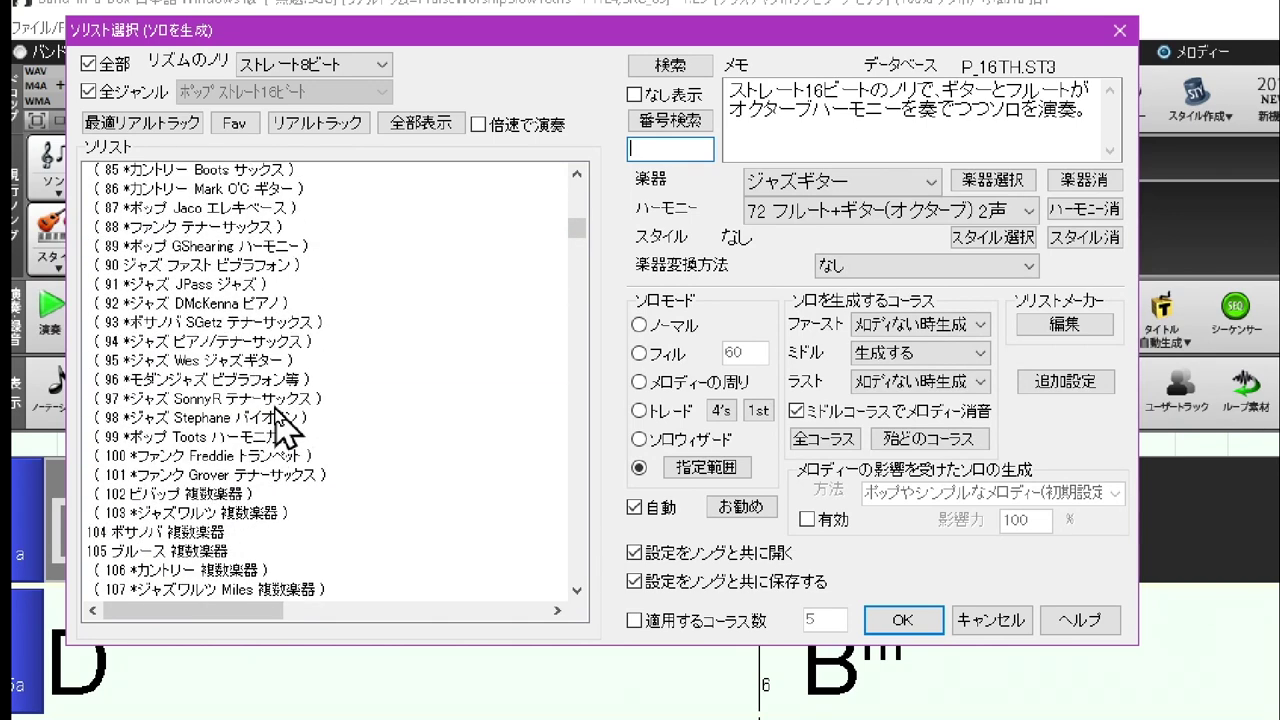
scroll(266, 414, up, 17)
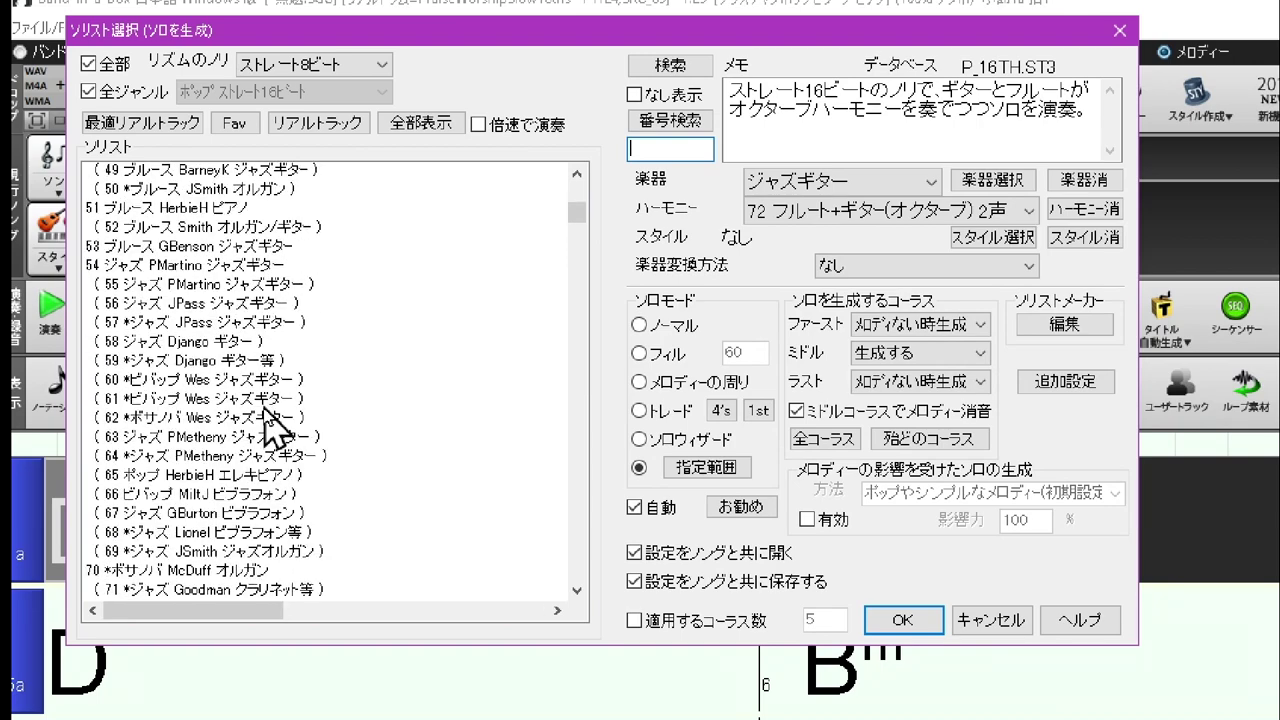
scroll(266, 414, down, 20)
scroll(266, 414, down, 3)
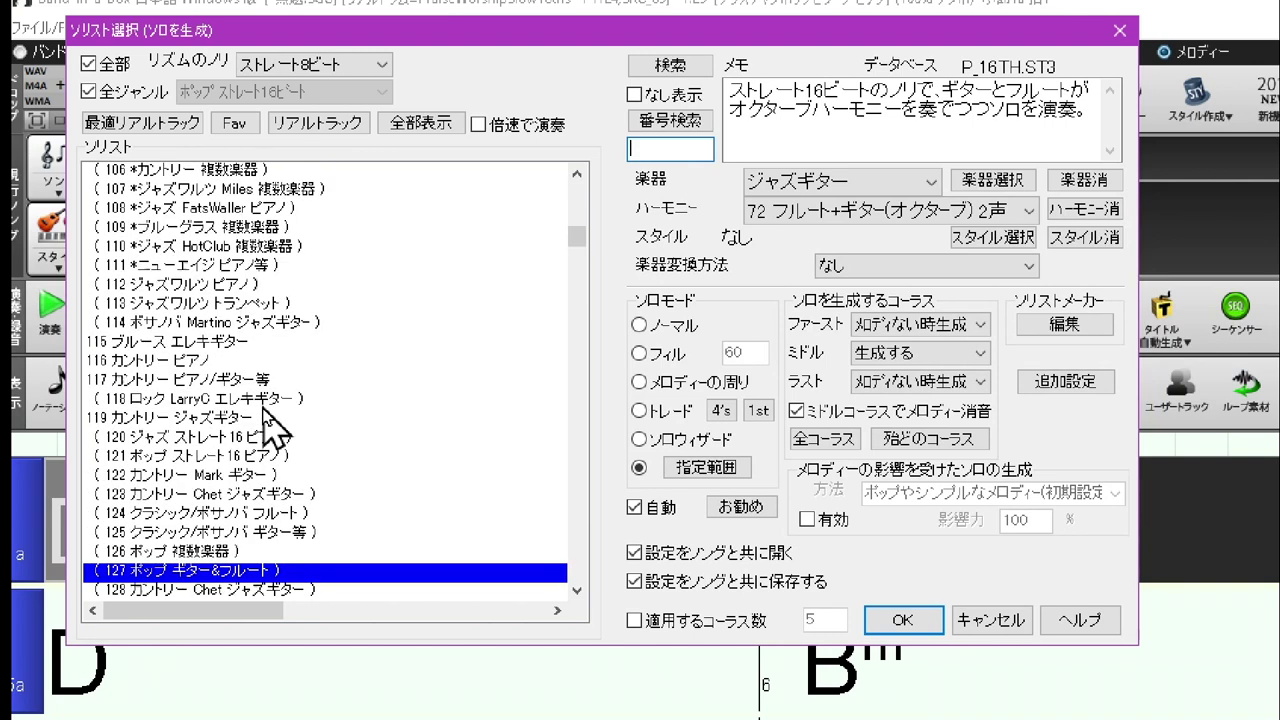
scroll(274, 428, down, 3)
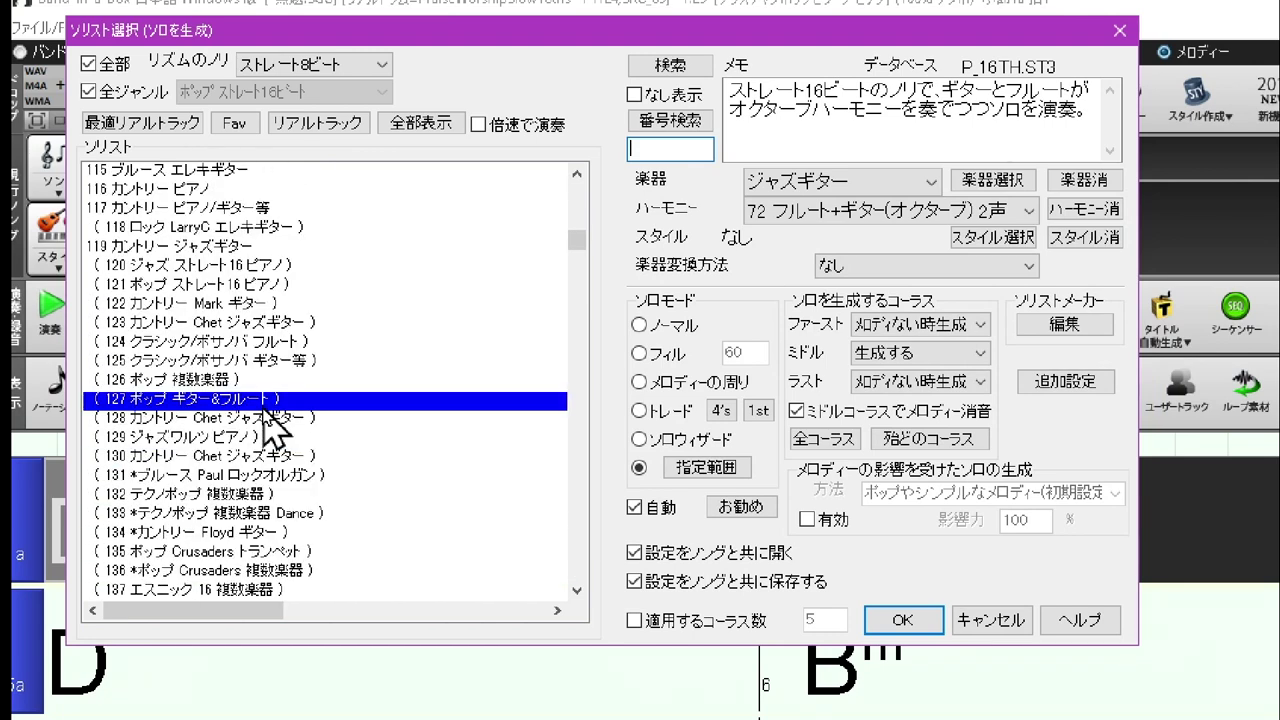
scroll(274, 428, down, 6)
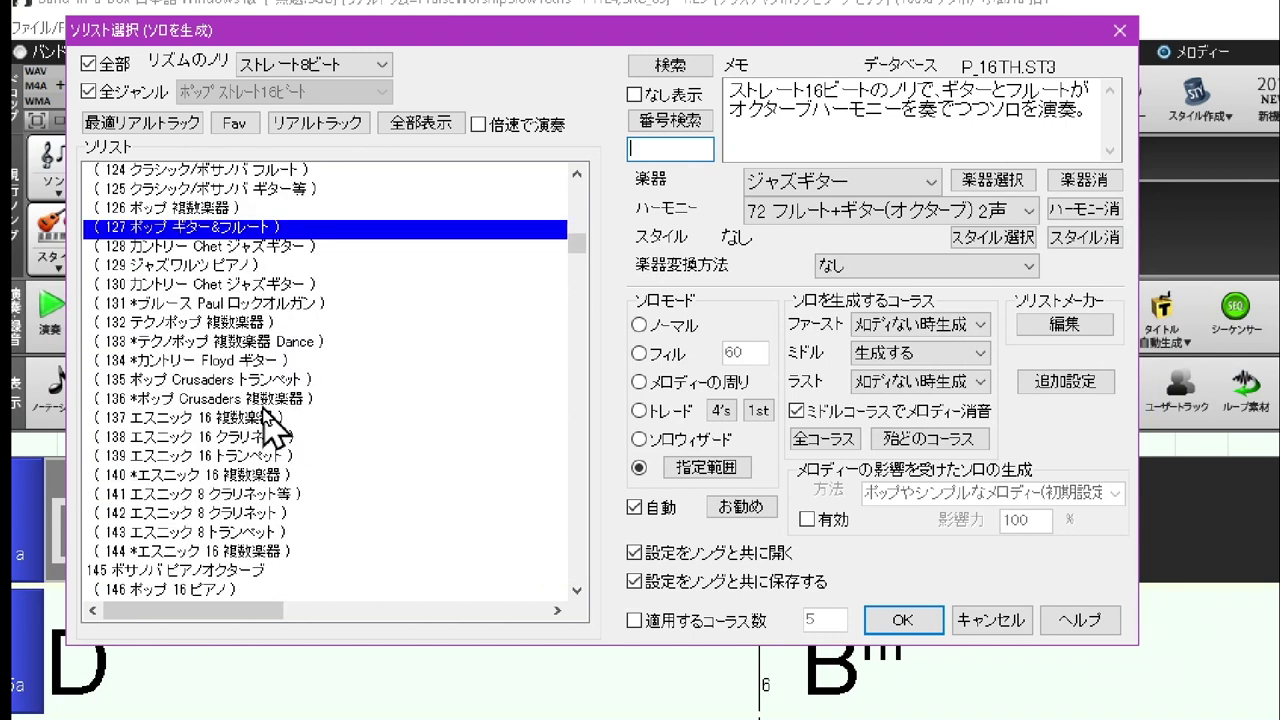
scroll(266, 412, down, 3)
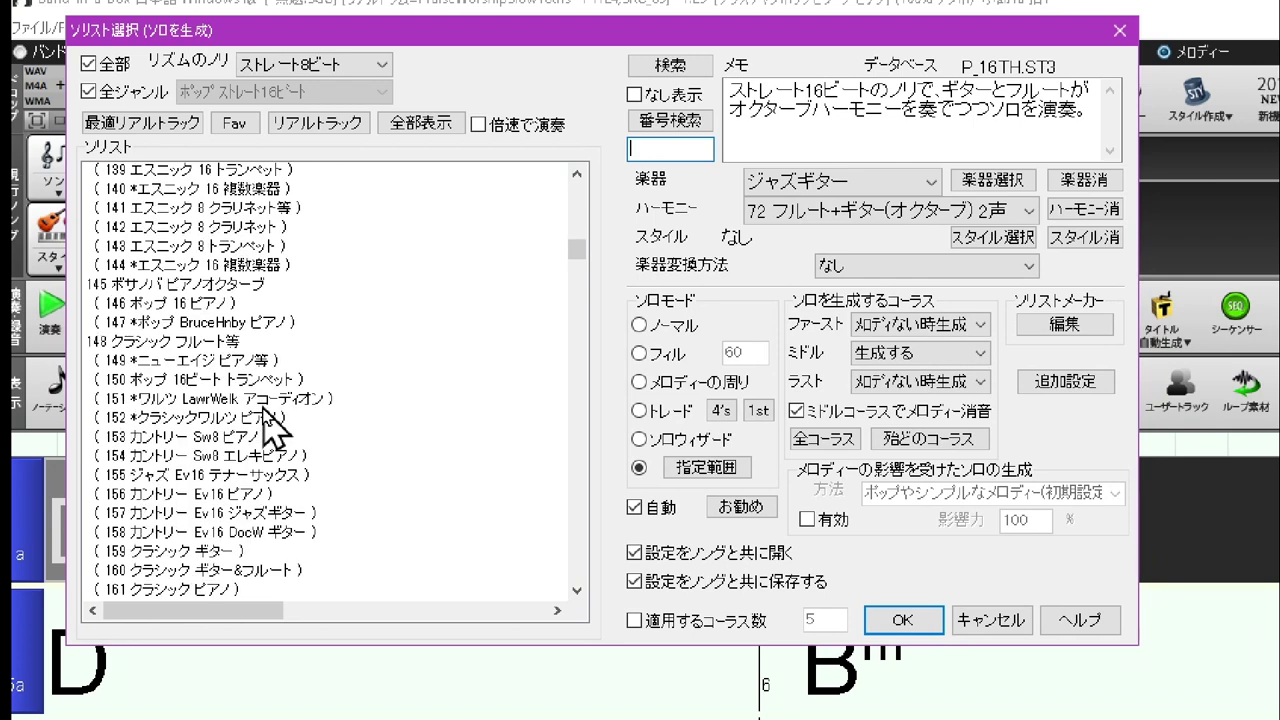
scroll(270, 418, down, 3)
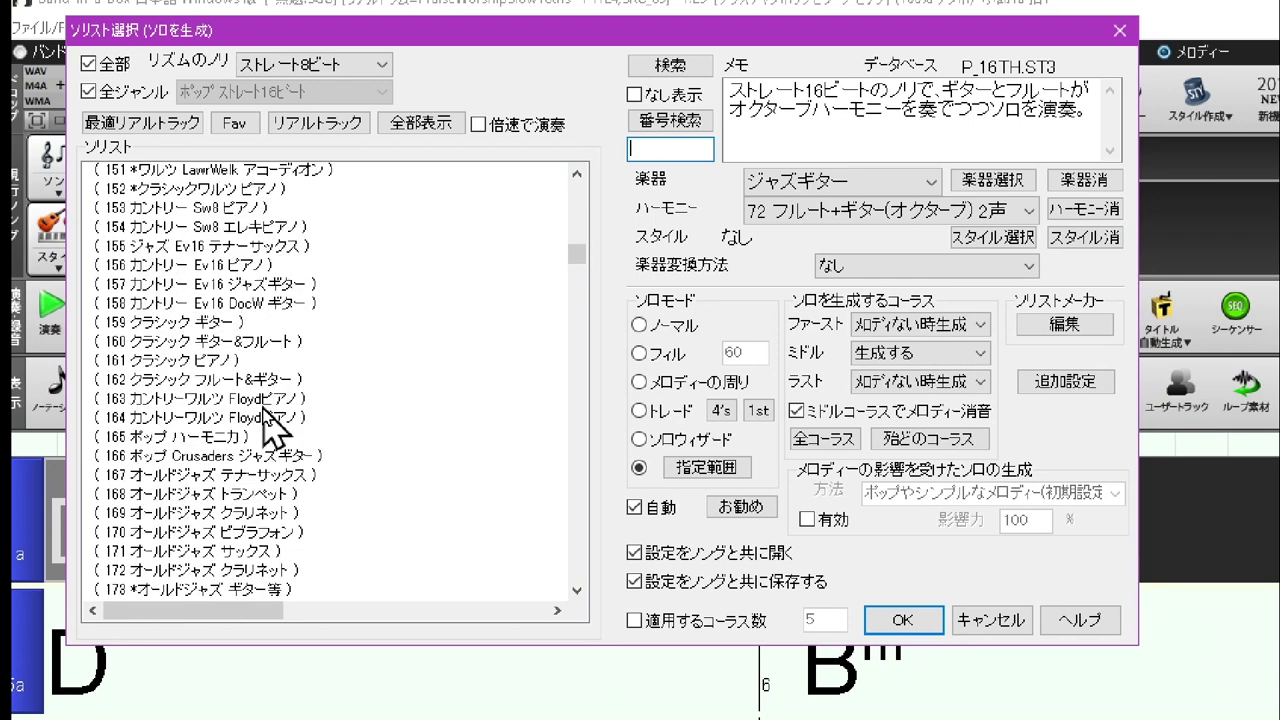
scroll(268, 420, up, 20)
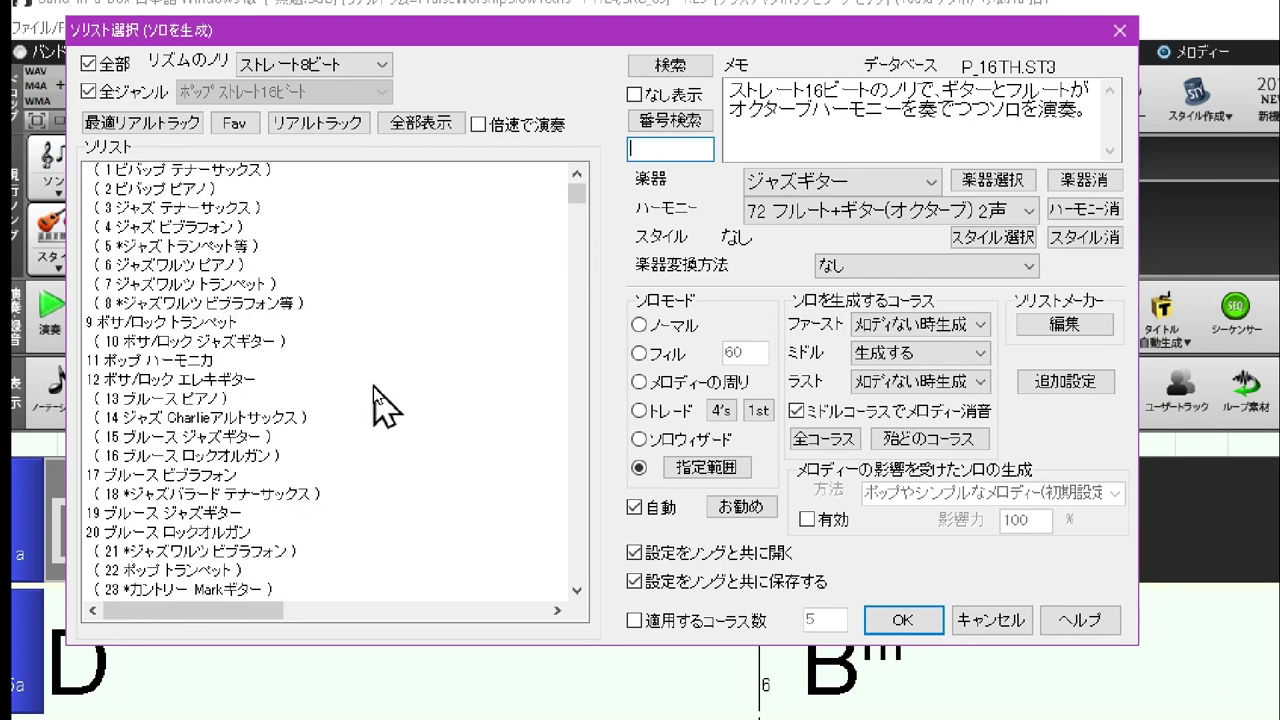
click(186, 361)
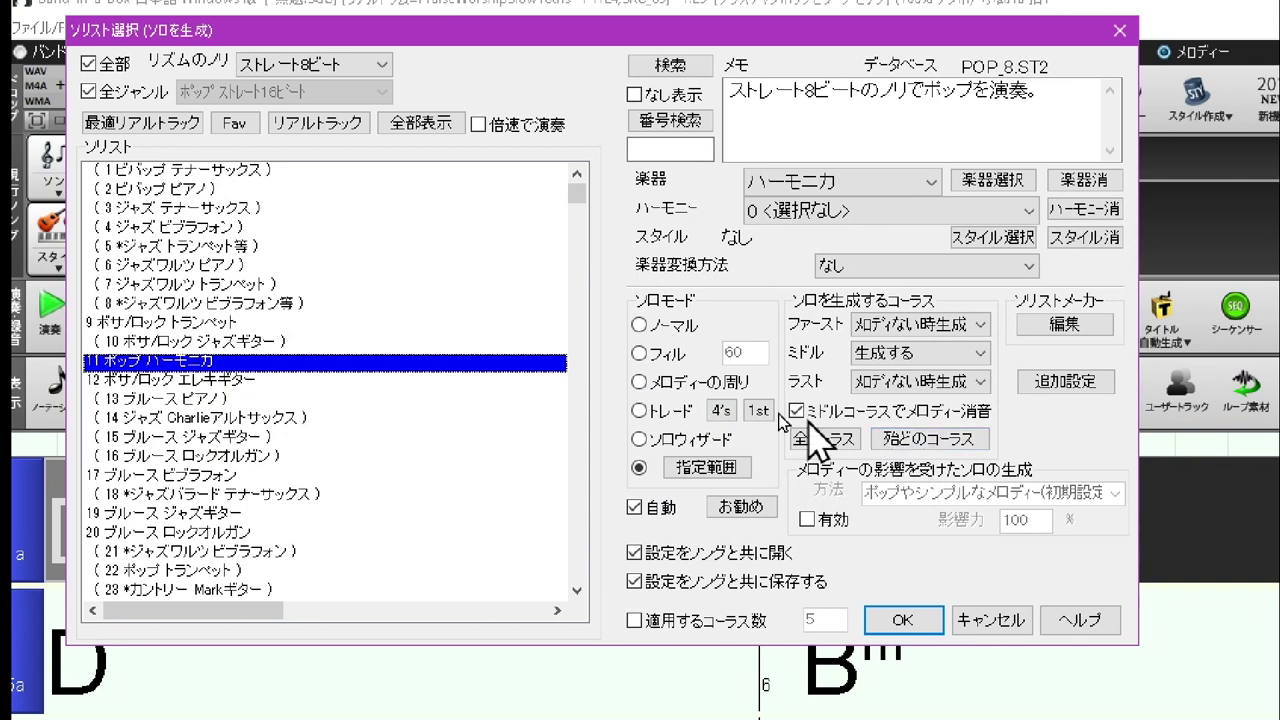
Generate the solo for the specified range covering the intro bars, audition it, and stop playback.
click(720, 477)
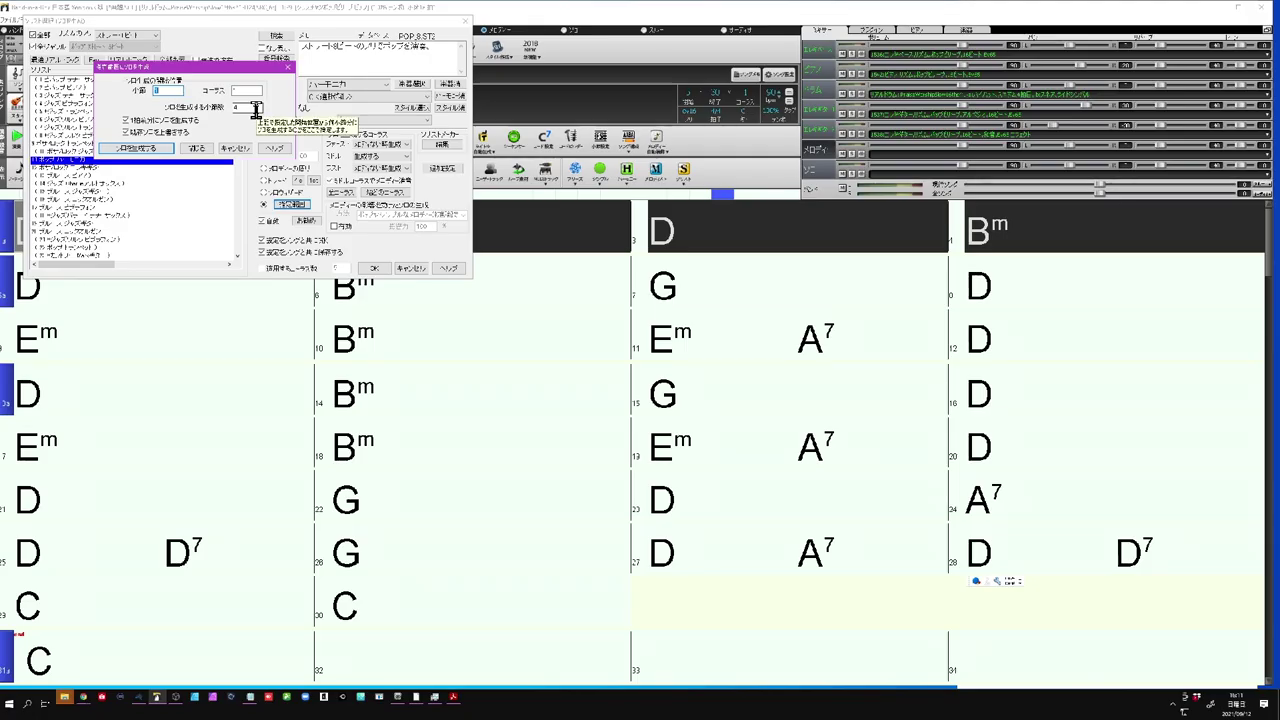
click(152, 156)
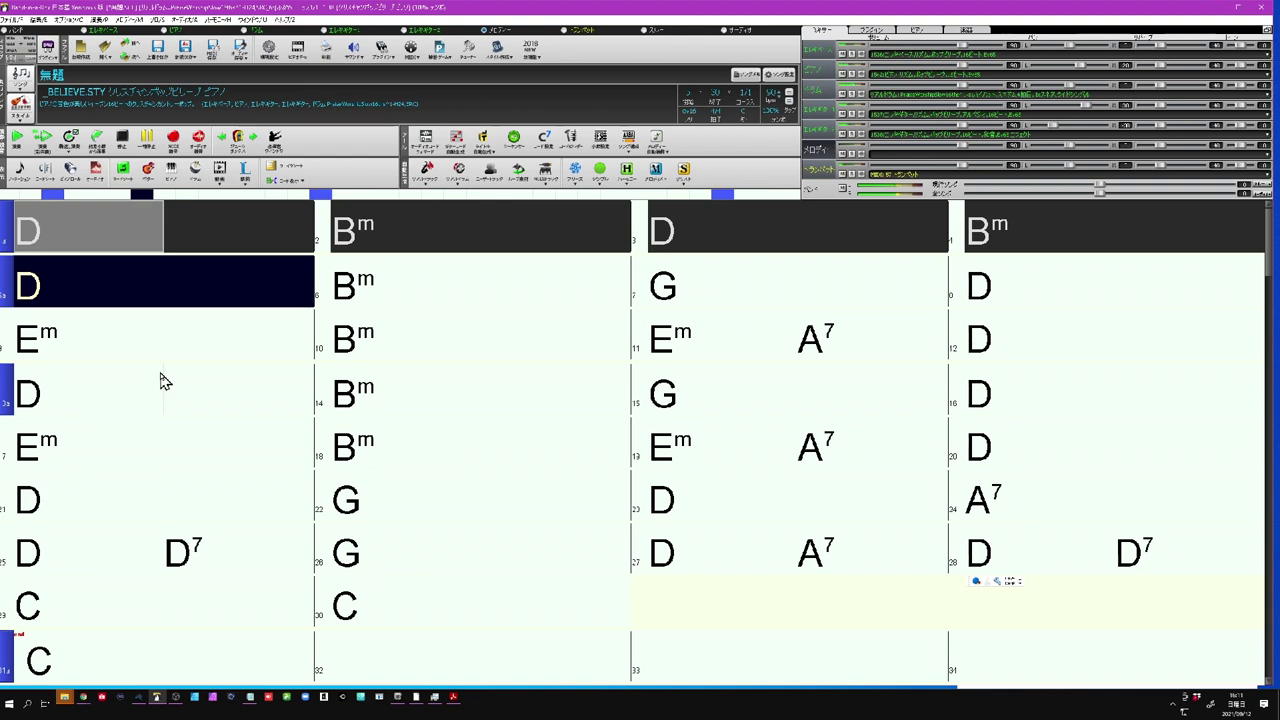
key(Escape)
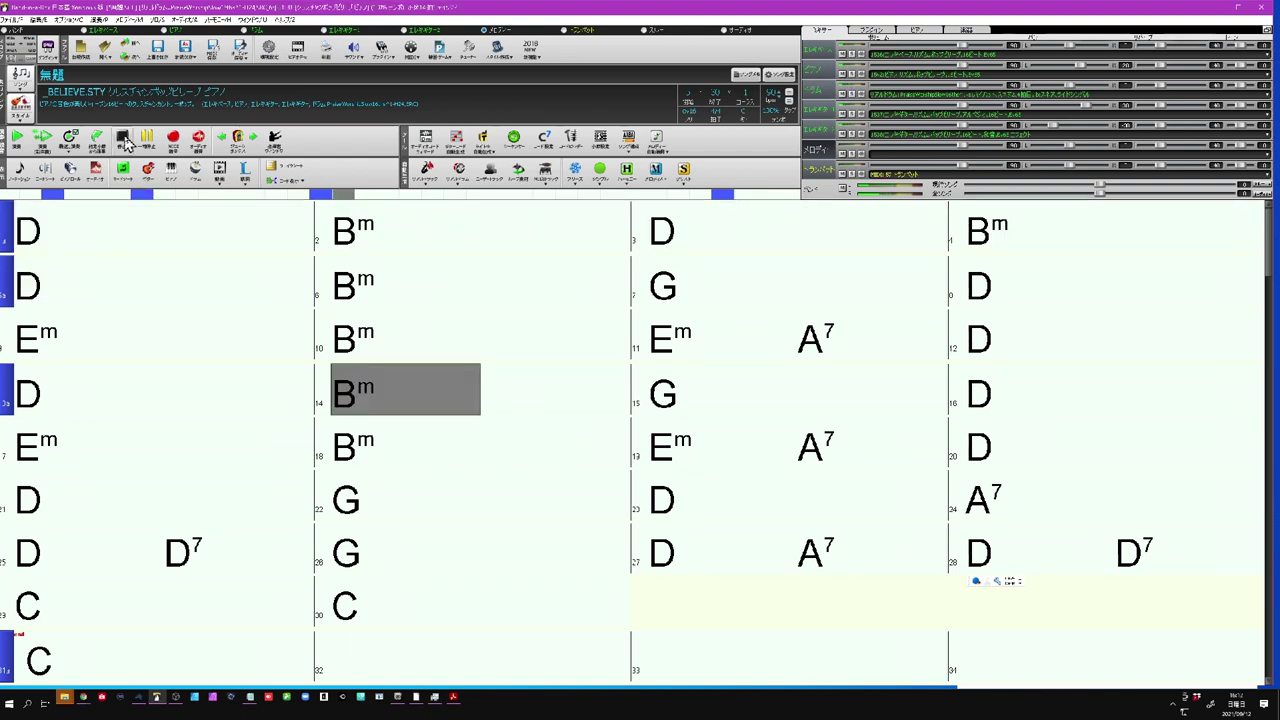
Browse the style list and change the song's style to _MIDNITE, ミッドナイトフォーク.
click(20, 105)
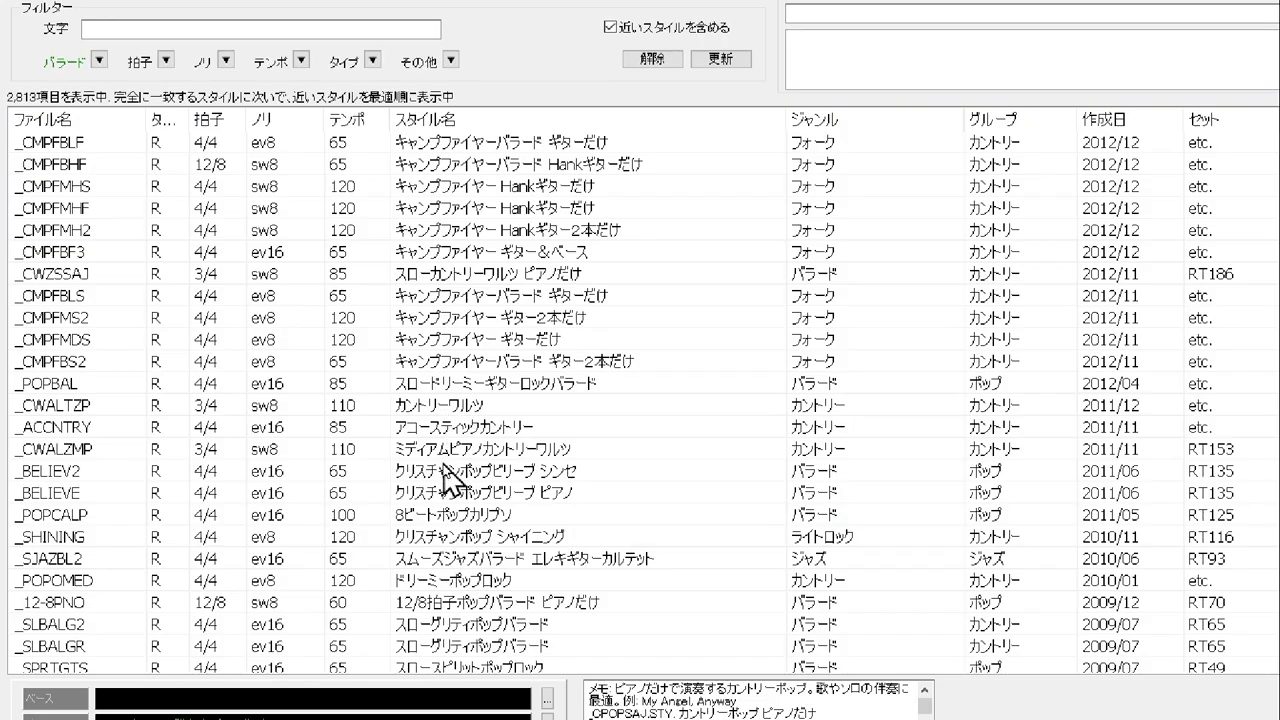
scroll(244, 288, down, 3)
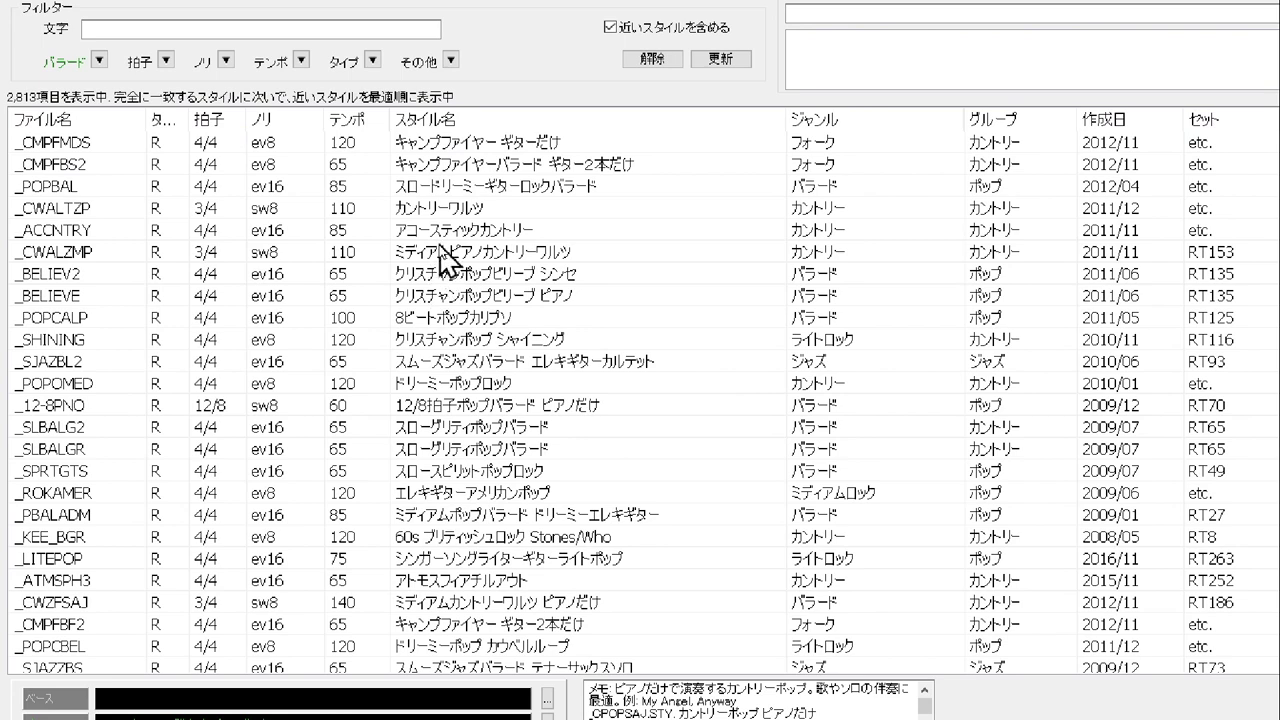
scroll(445, 385, down, 6)
click(443, 494)
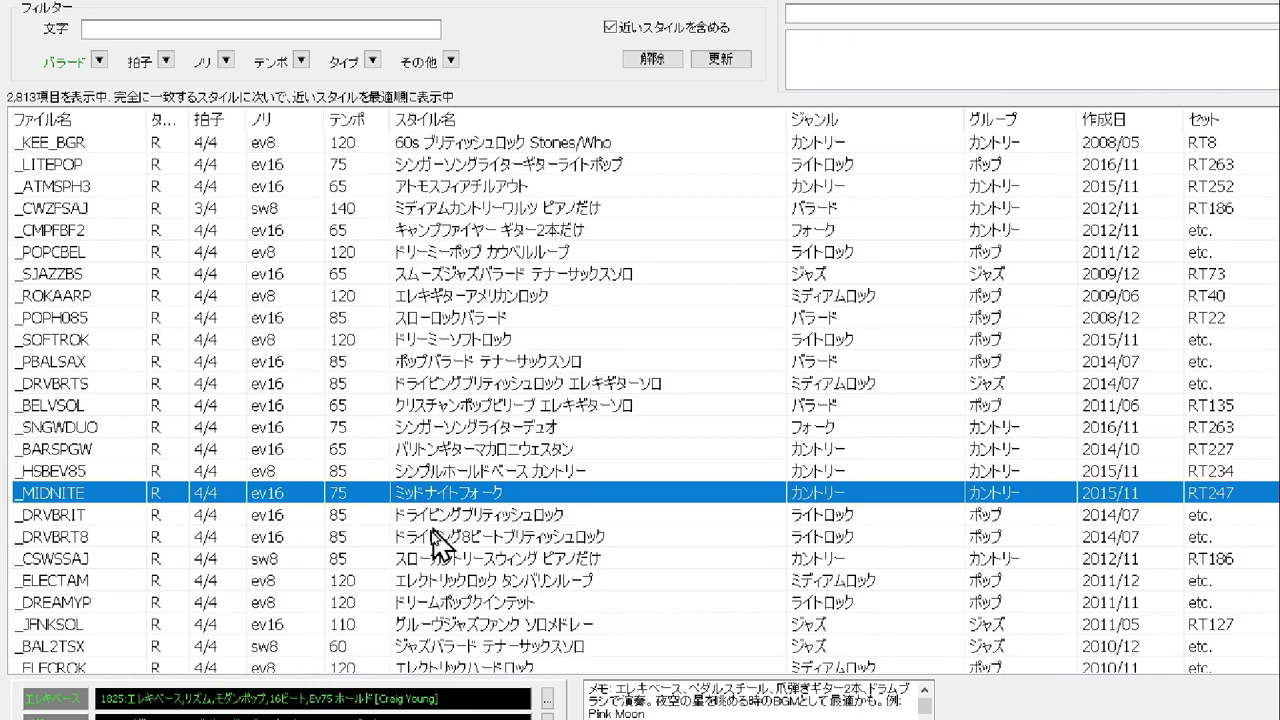
scroll(422, 592, down, 1)
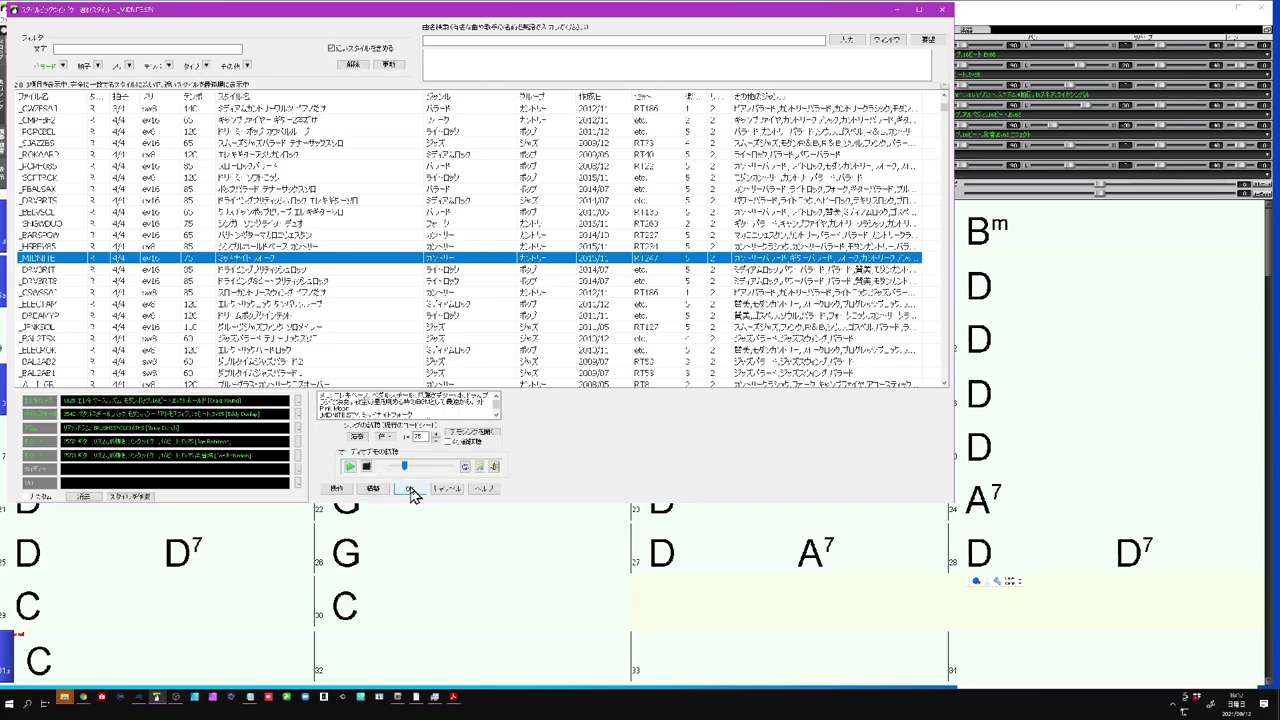
click(411, 489)
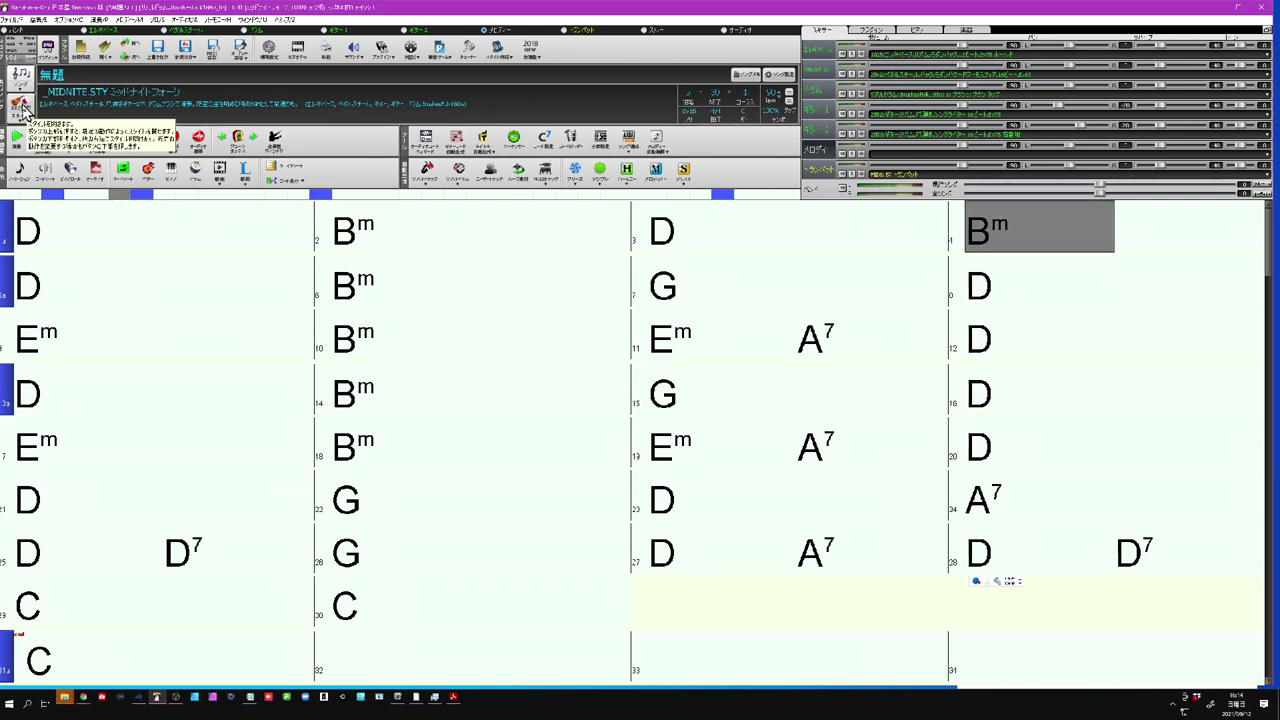
Browse further down the style list, change the song's style to _B140_AS, the Brazilian bossa nova with alto sax, and audition it.
click(20, 106)
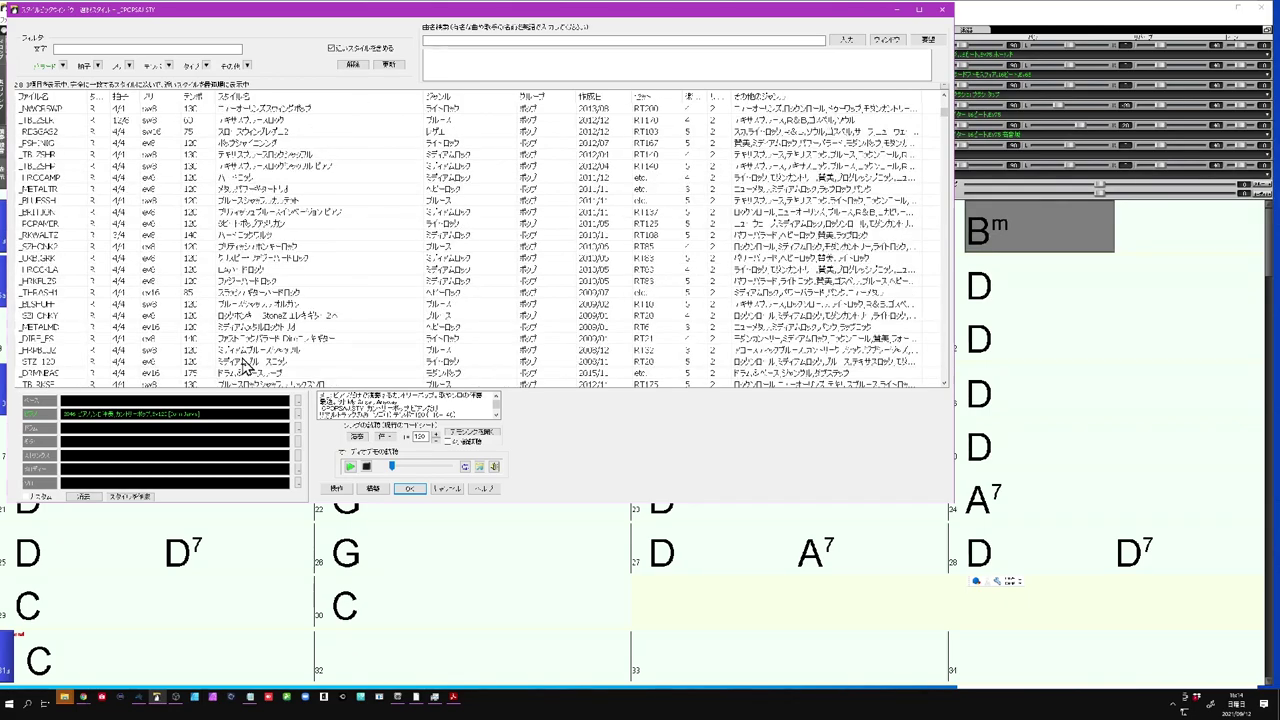
scroll(247, 362, down, 5)
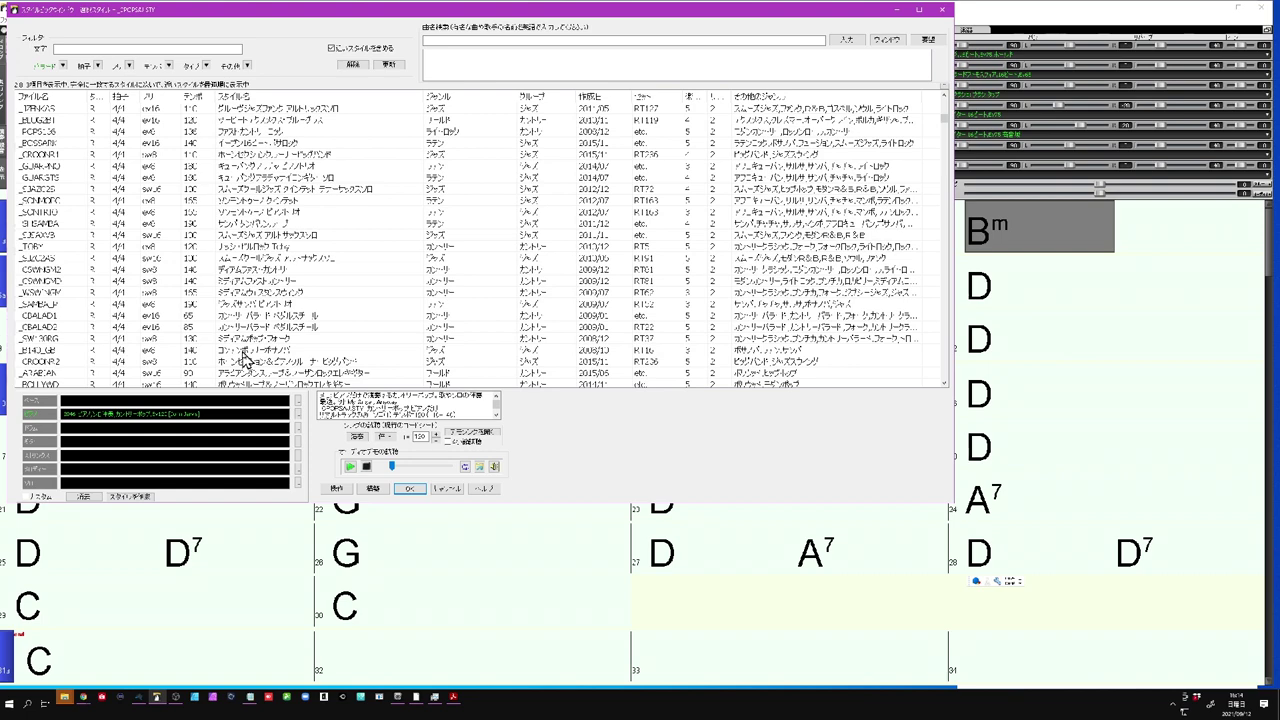
scroll(247, 360, down, 4)
click(257, 271)
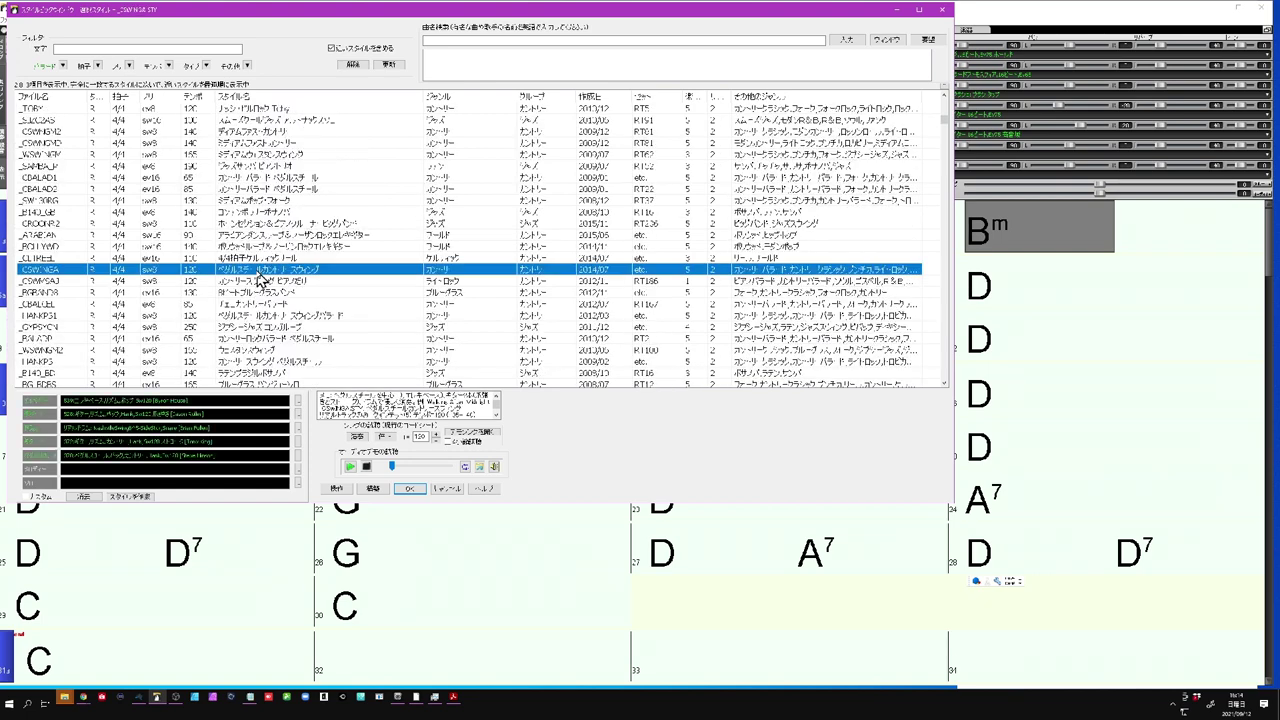
scroll(258, 305, down, 3)
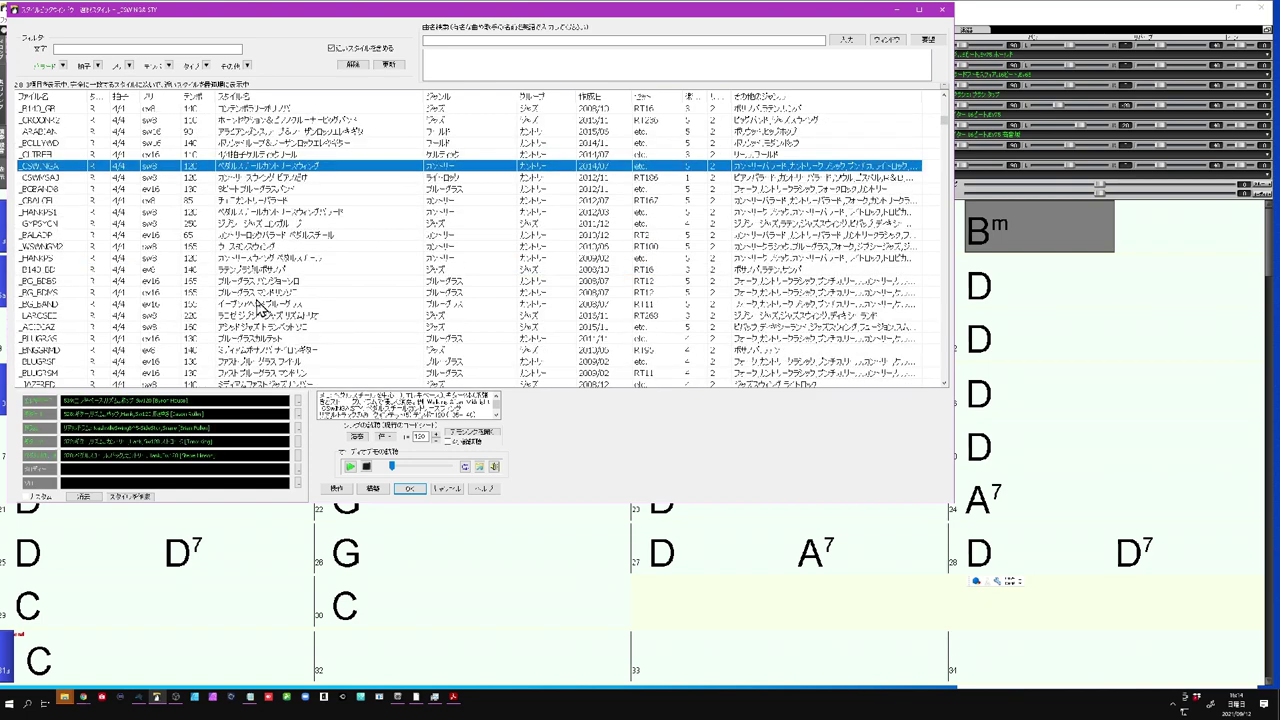
scroll(258, 305, down, 2)
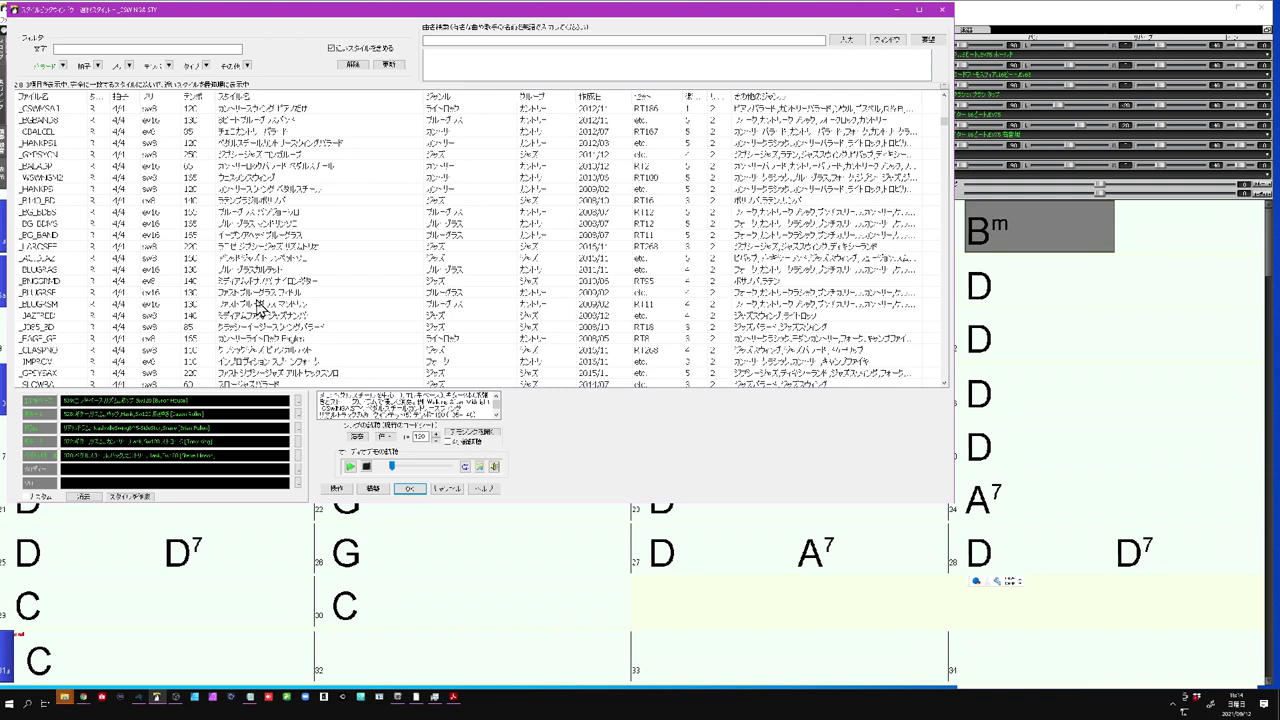
scroll(258, 305, up, 4)
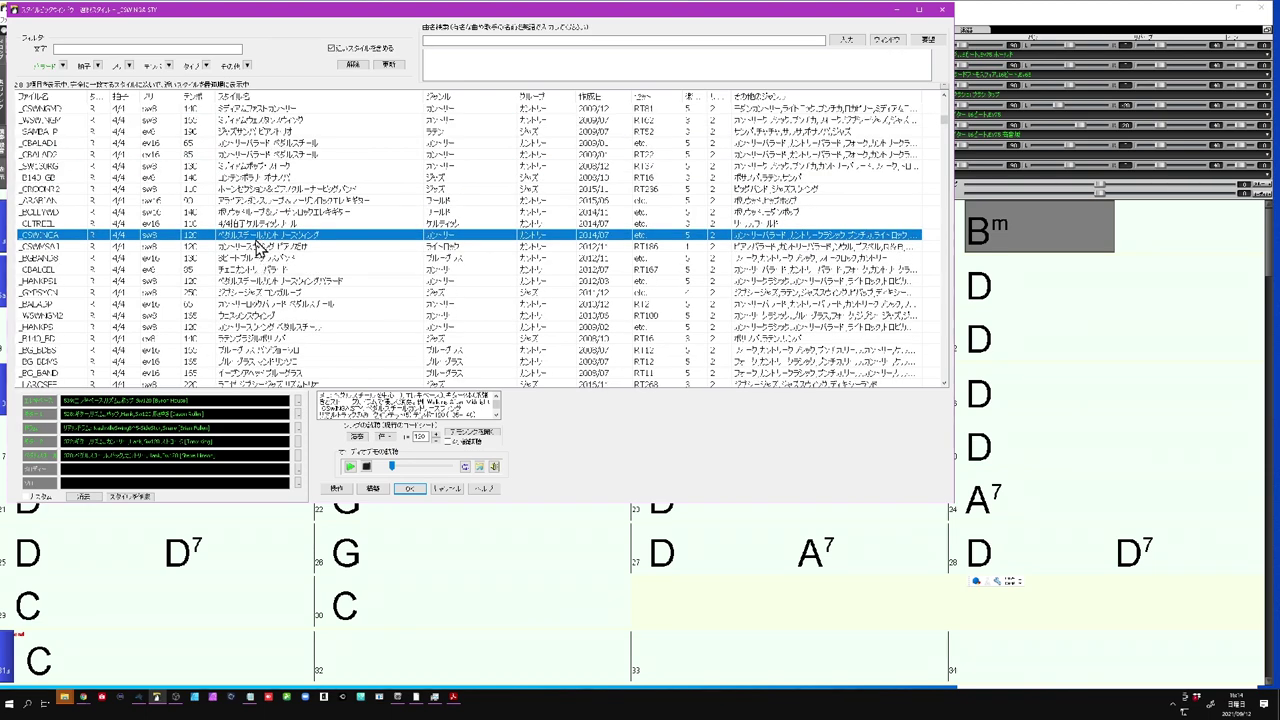
scroll(258, 268, down, 5)
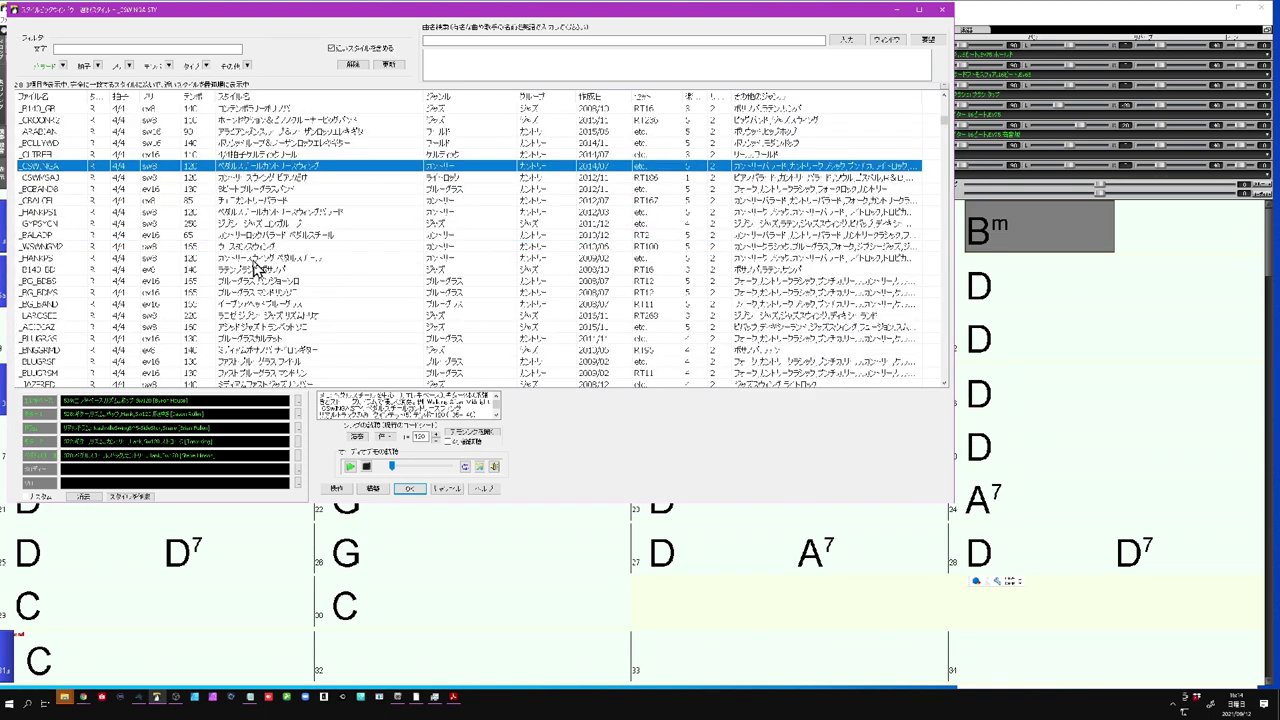
scroll(258, 268, down, 5)
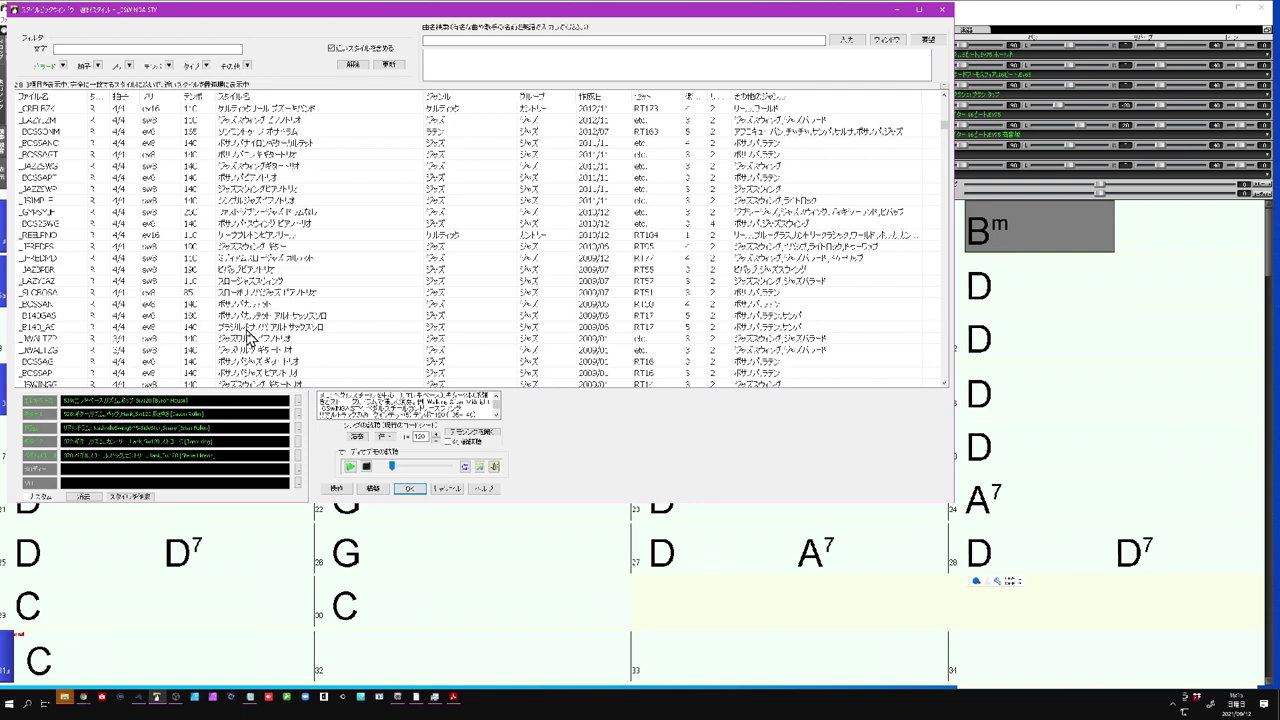
click(248, 329)
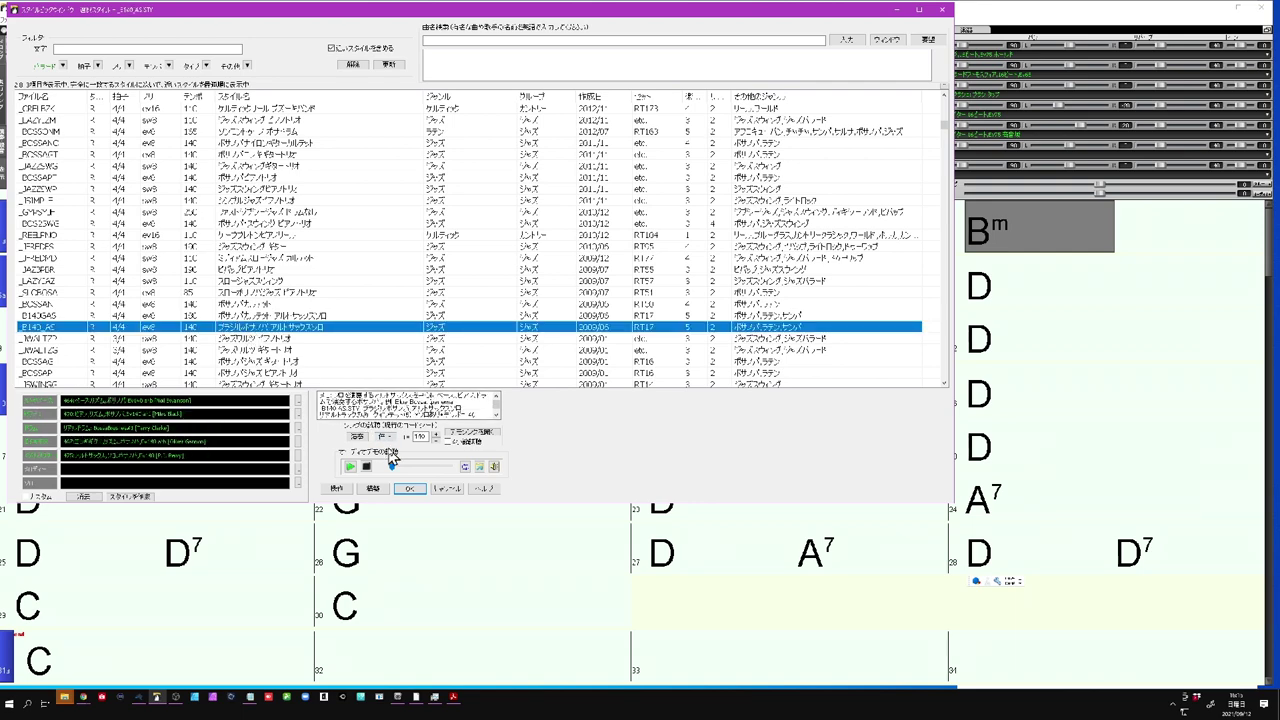
click(413, 490)
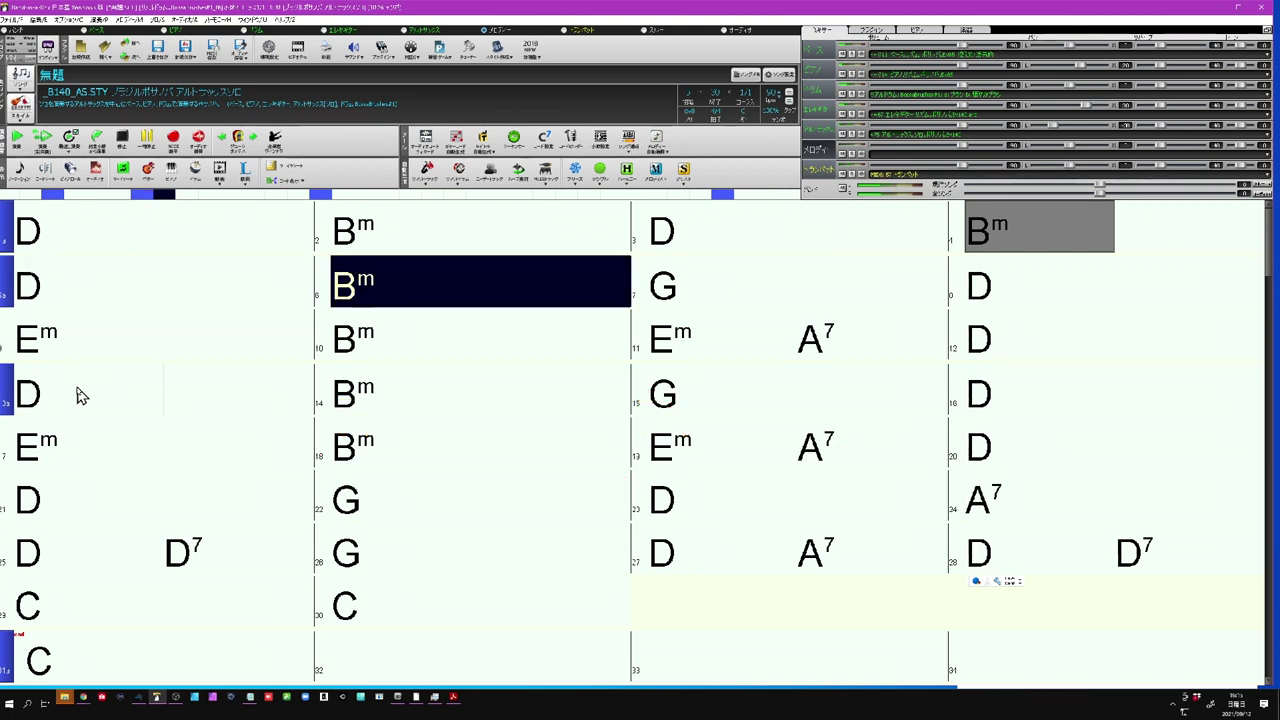
click(123, 141)
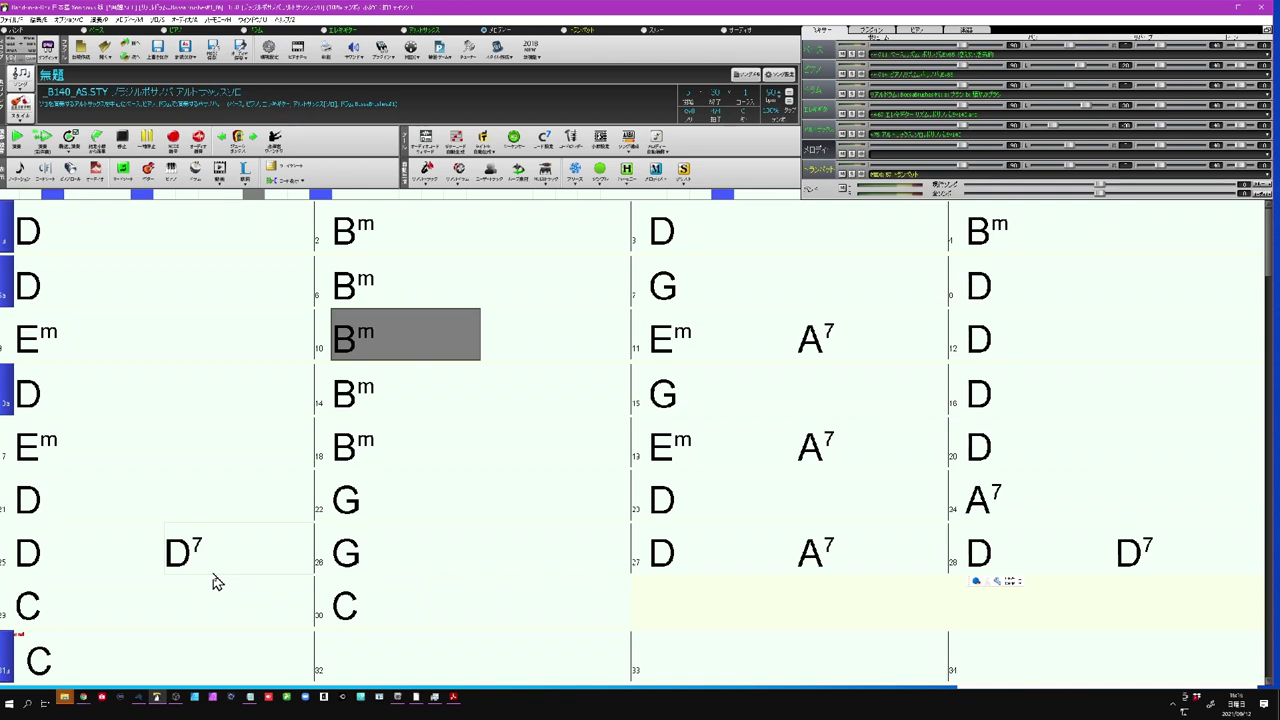
Change the song's style to _SLBALG2, スローグリティポップバラード, and audition it.
click(21, 102)
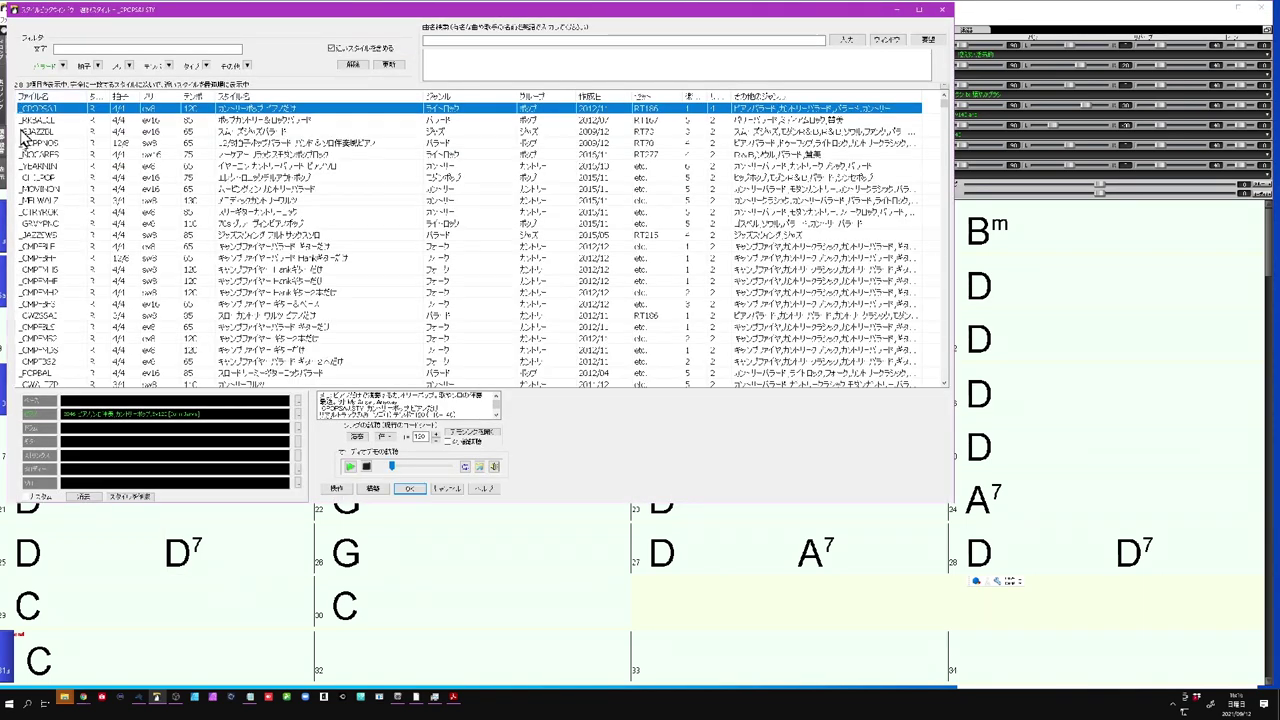
scroll(255, 360, down, 6)
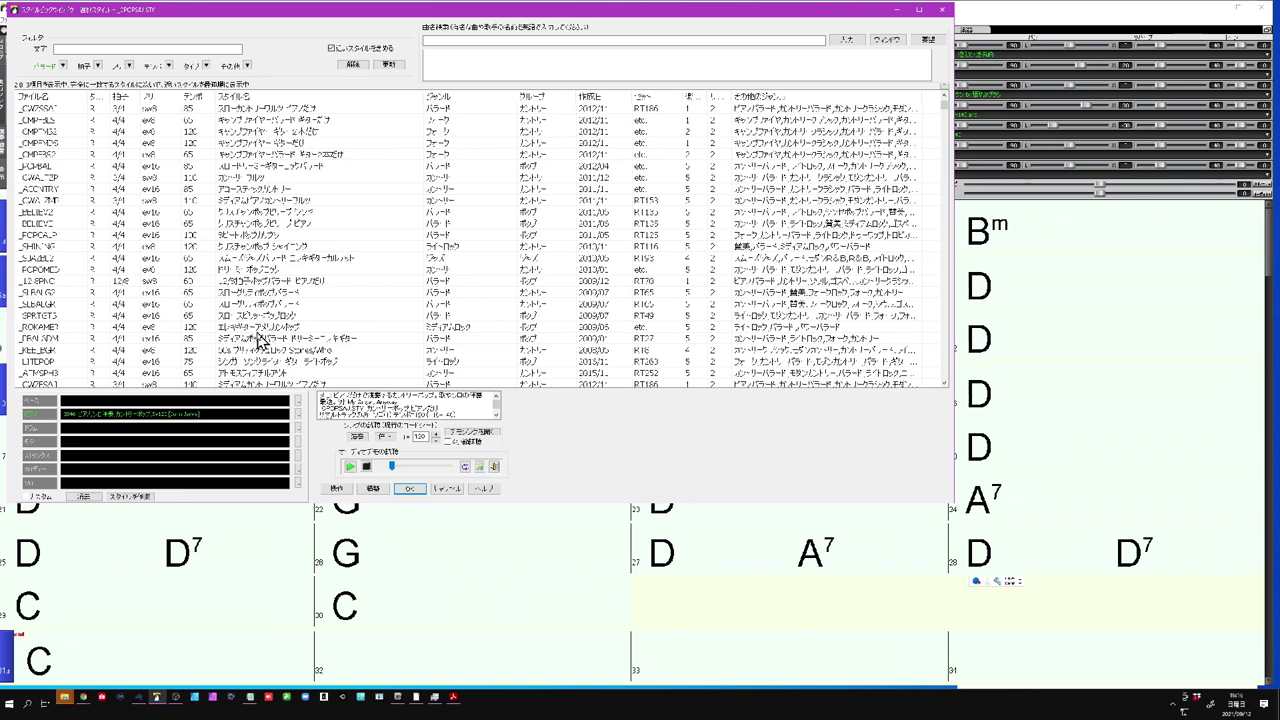
click(250, 293)
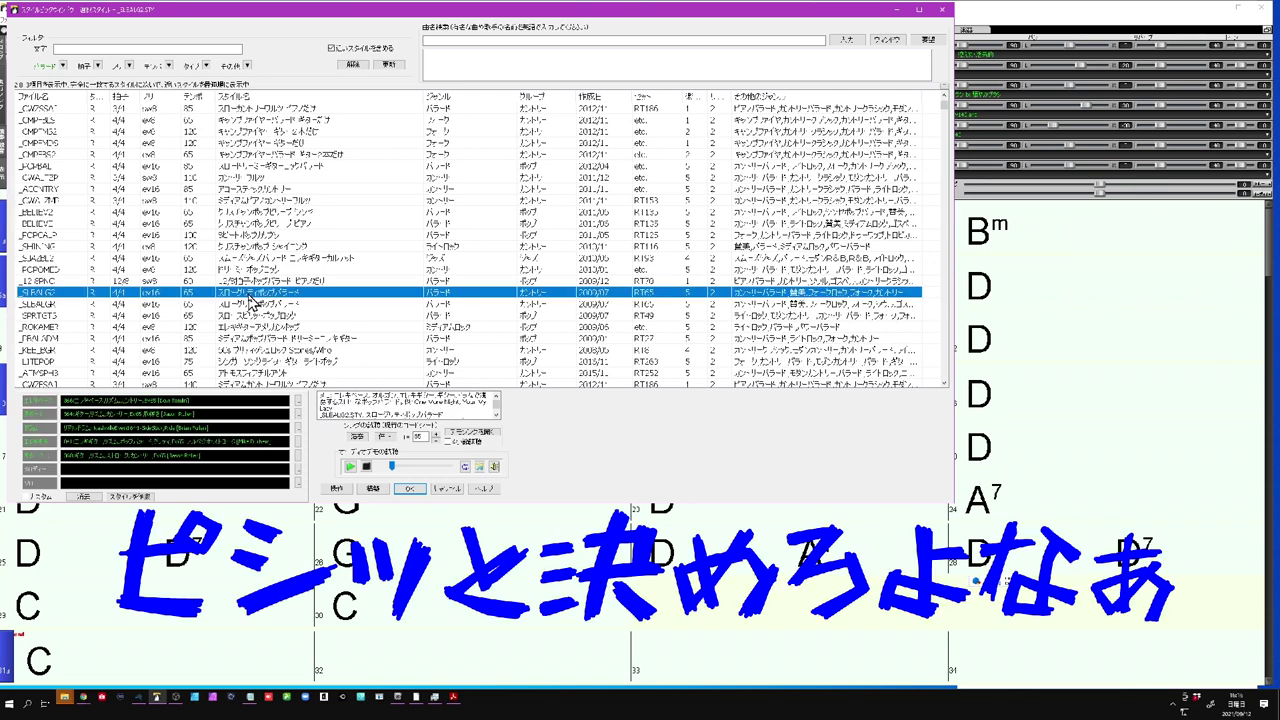
click(408, 489)
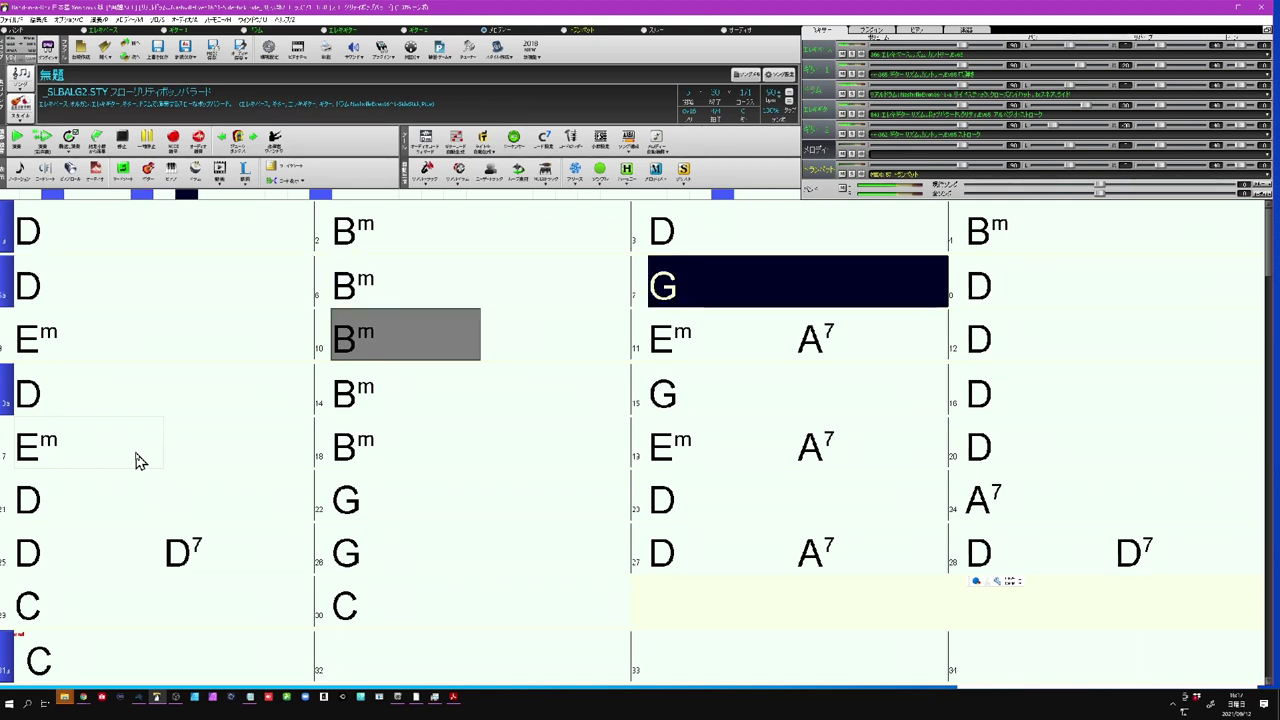
key(space)
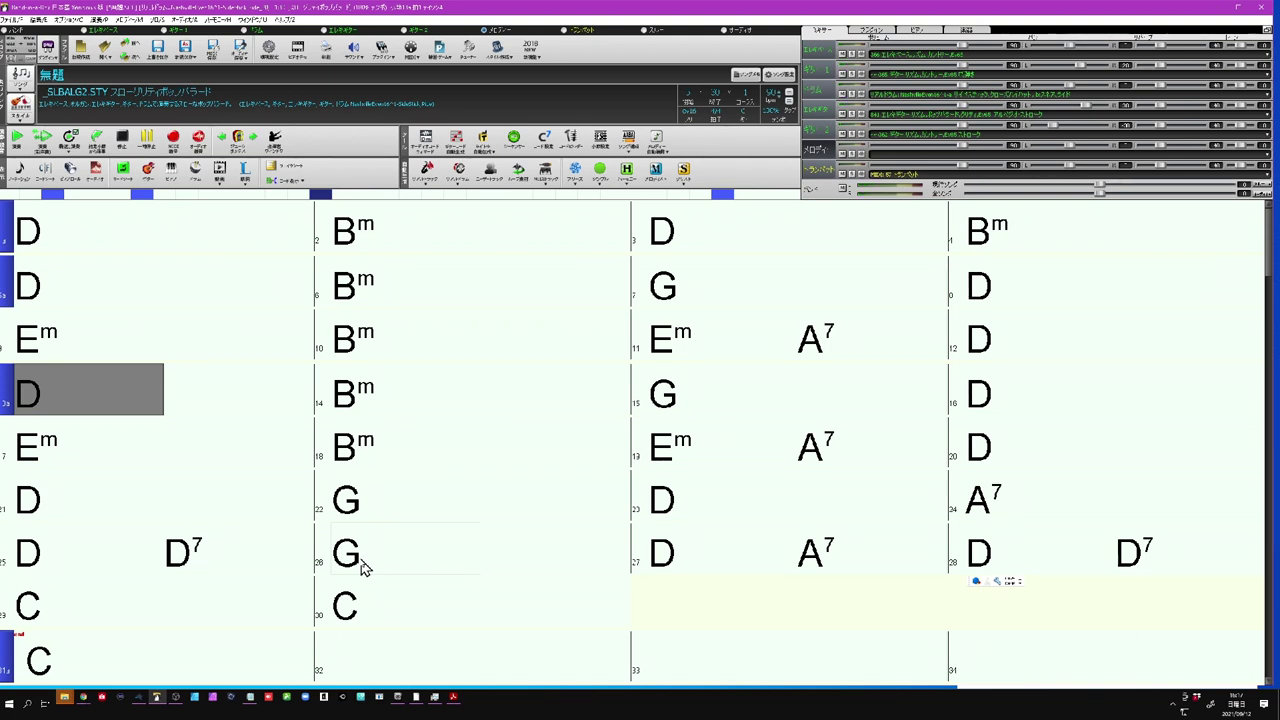
Select bars 5 to 30 and generate a melody for them with the Melodist, with chord generation turned off.
drag(60, 285, 605, 592)
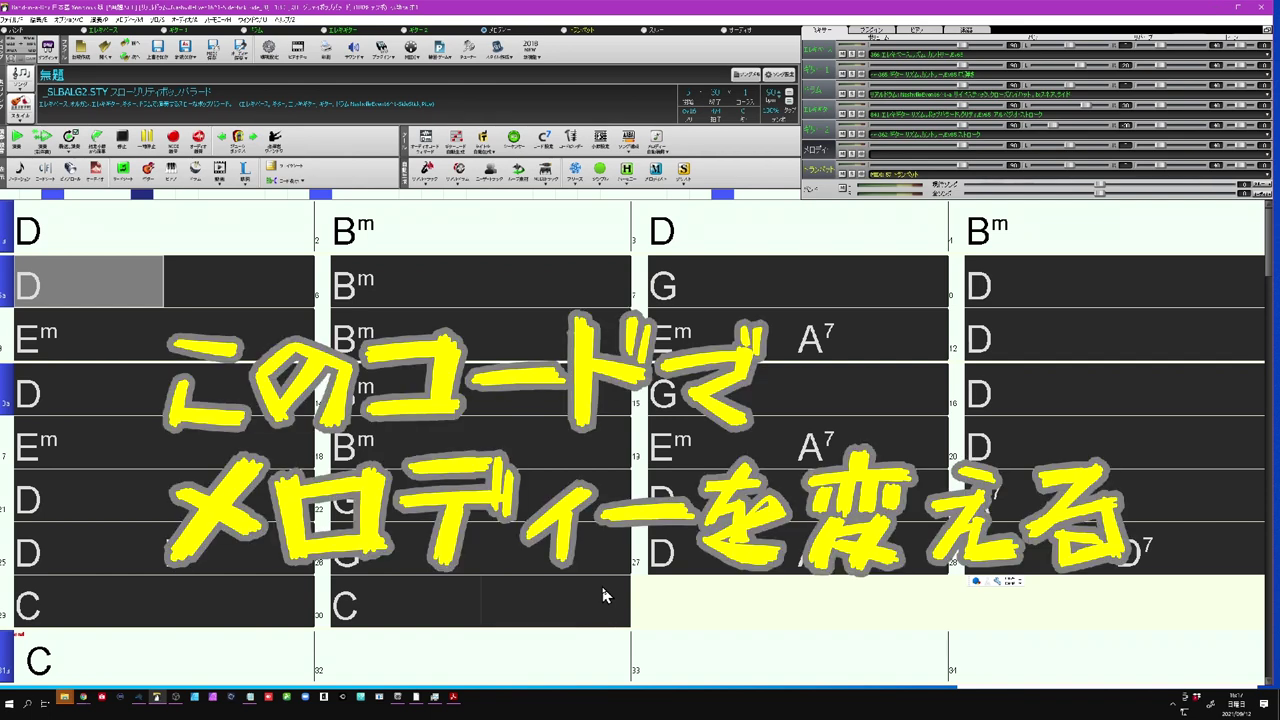
click(657, 176)
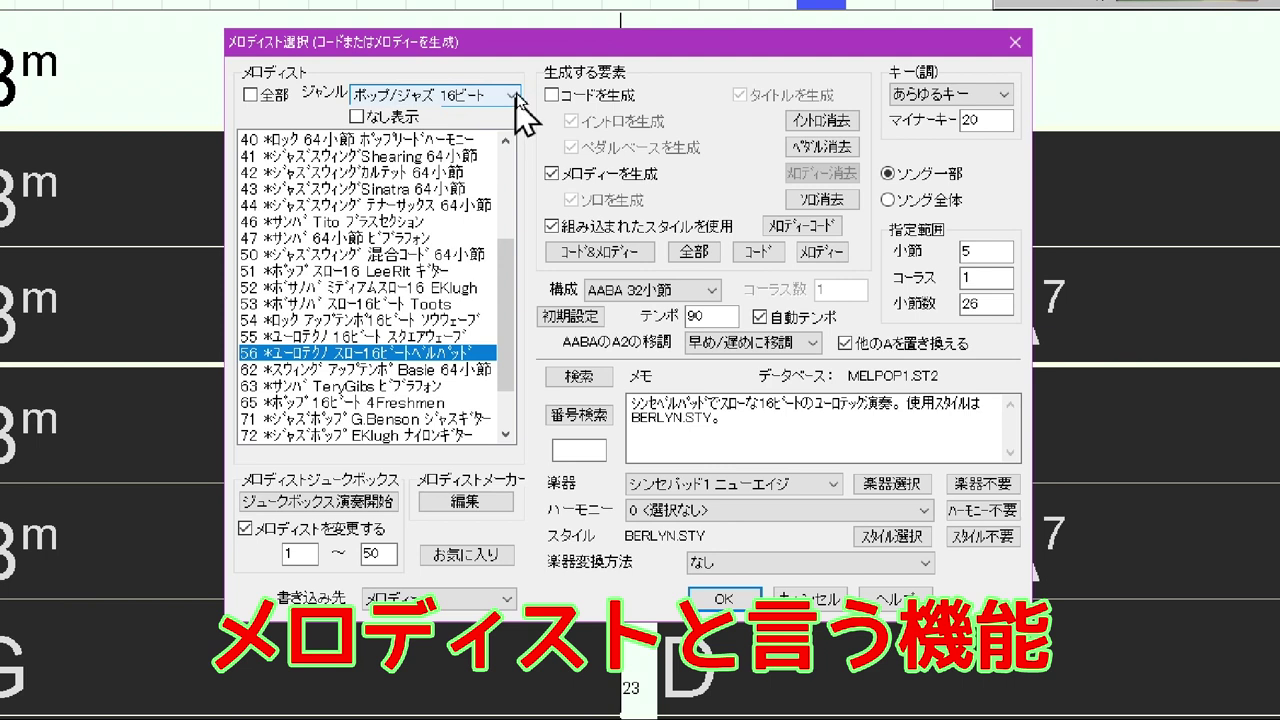
click(553, 97)
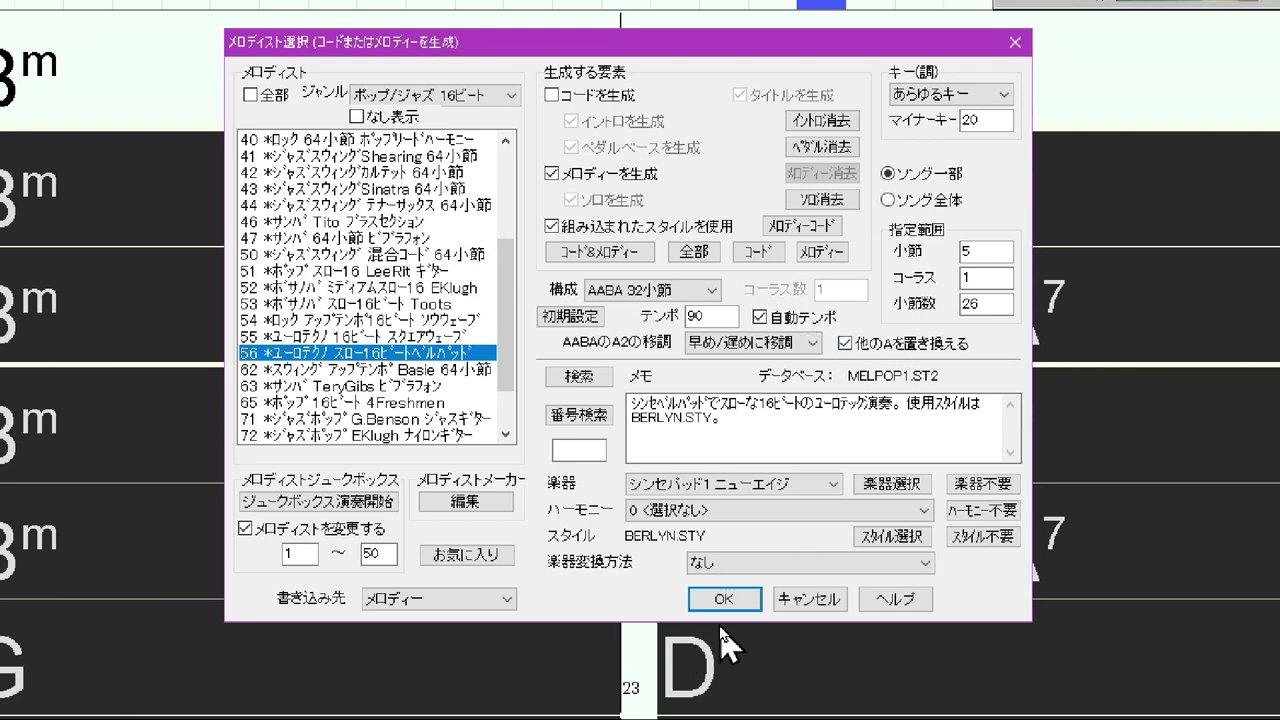
click(720, 600)
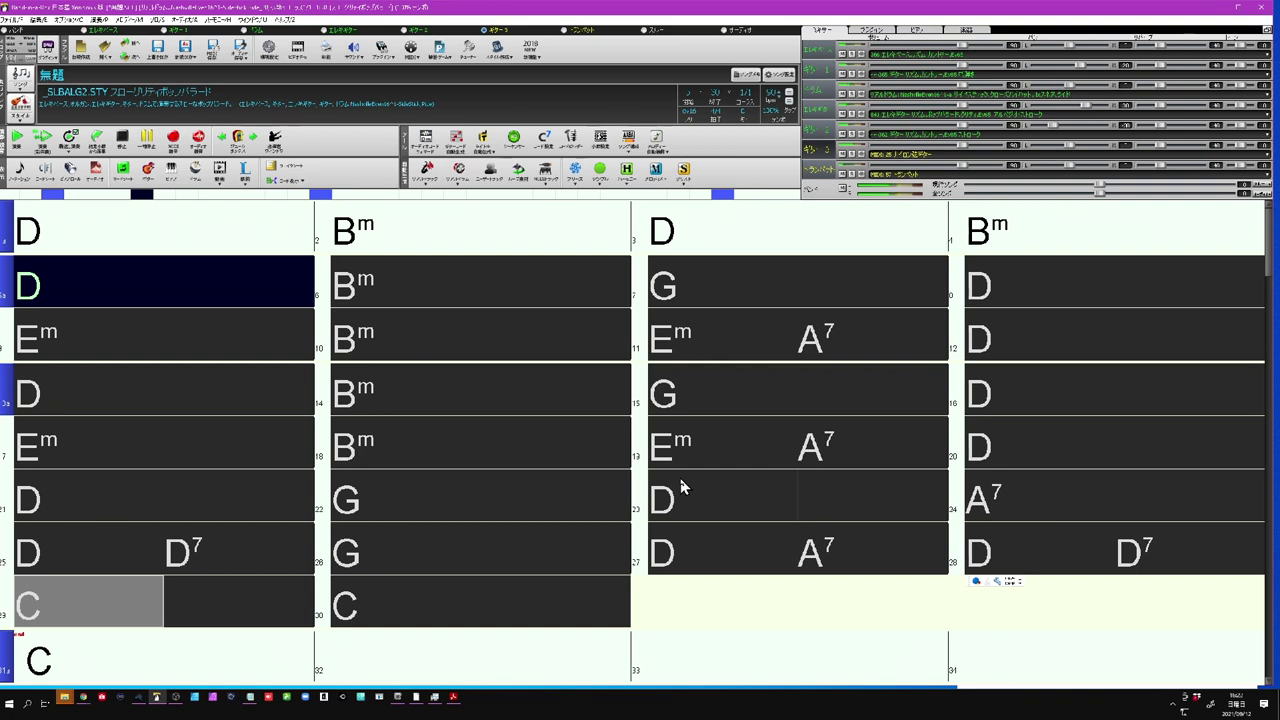
Look over the generated melody in the notation and piano roll views.
click(20, 170)
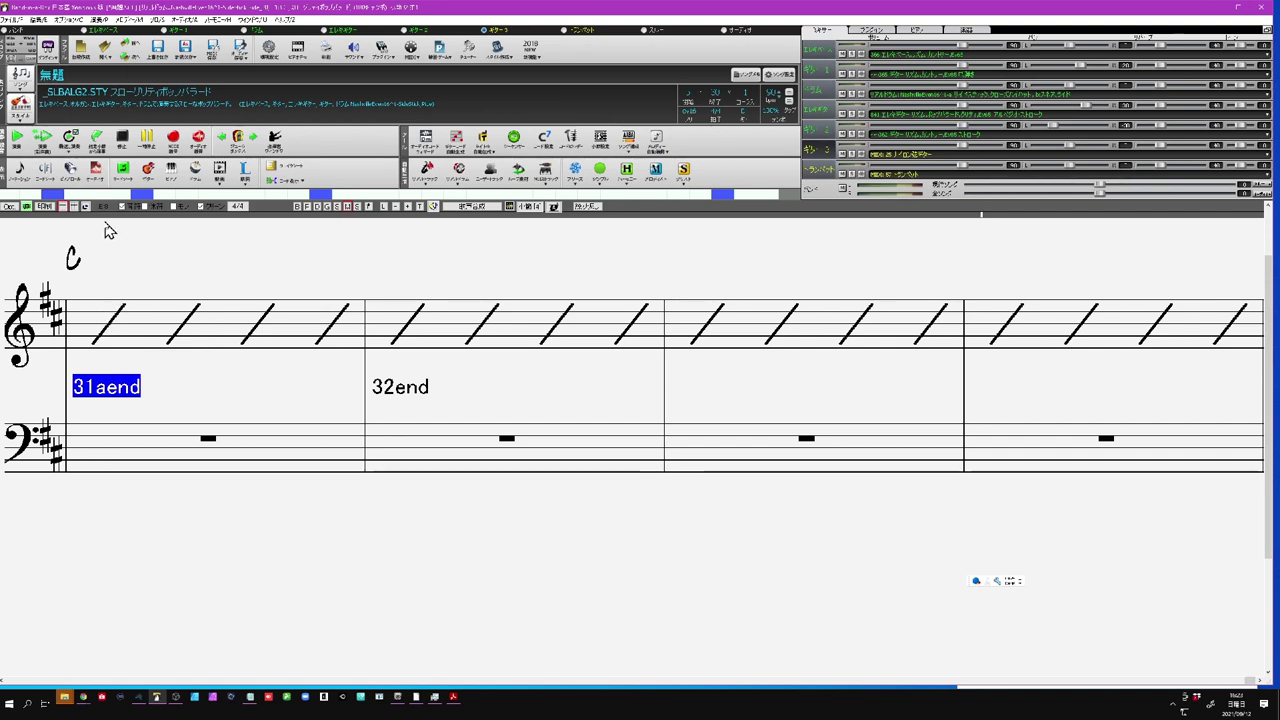
click(57, 193)
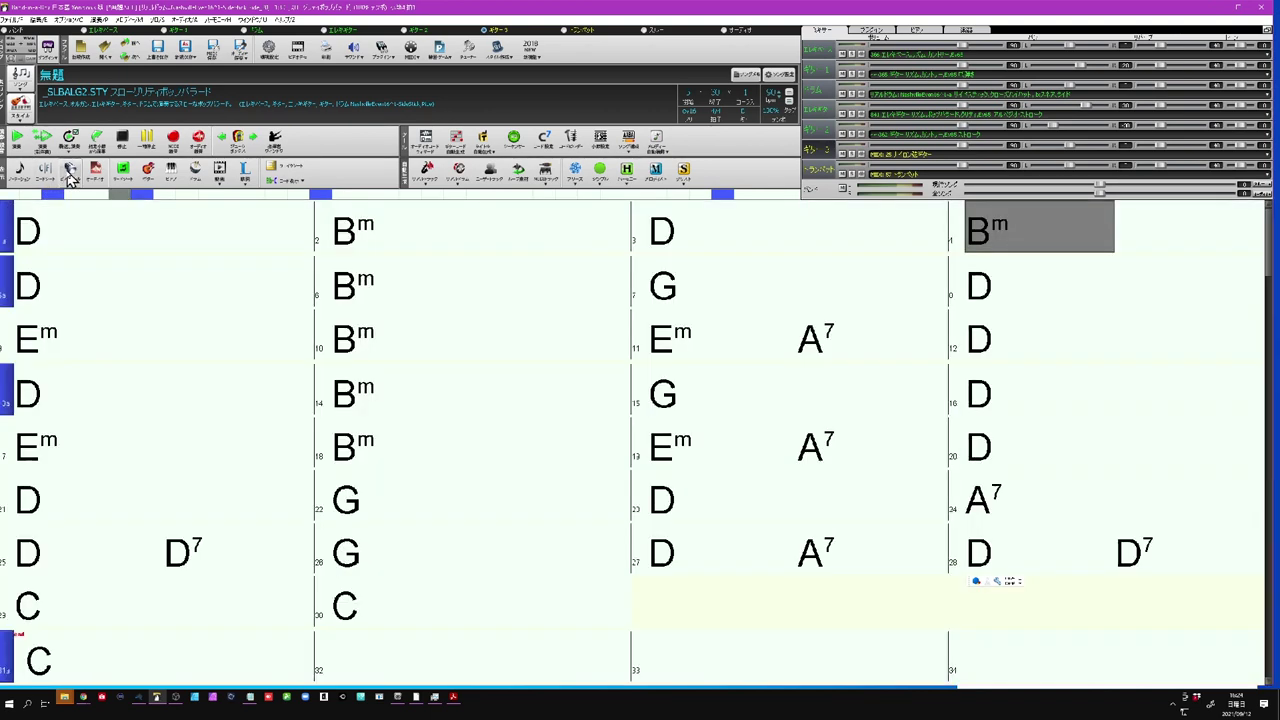
click(70, 170)
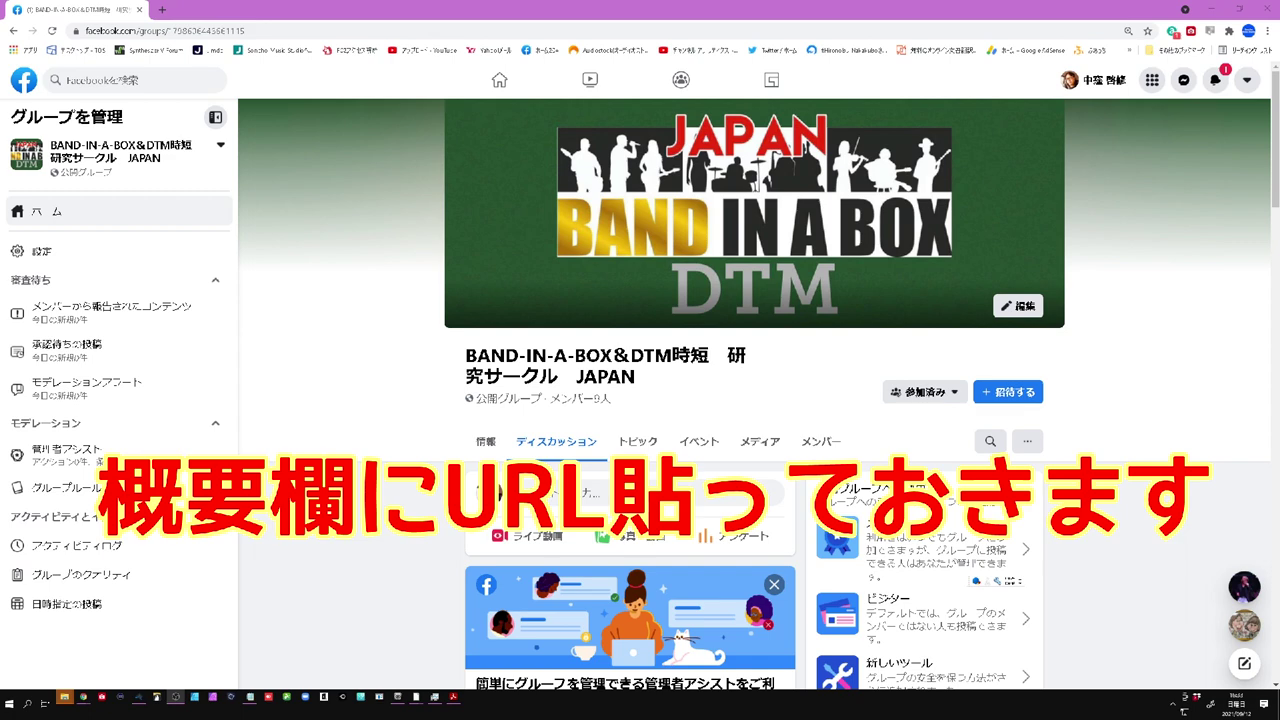
Look through the BAND-IN-A-BOX&DTM時短 研究サークル JAPAN Facebook group page in the browser.
scroll(437, 450, down, 10)
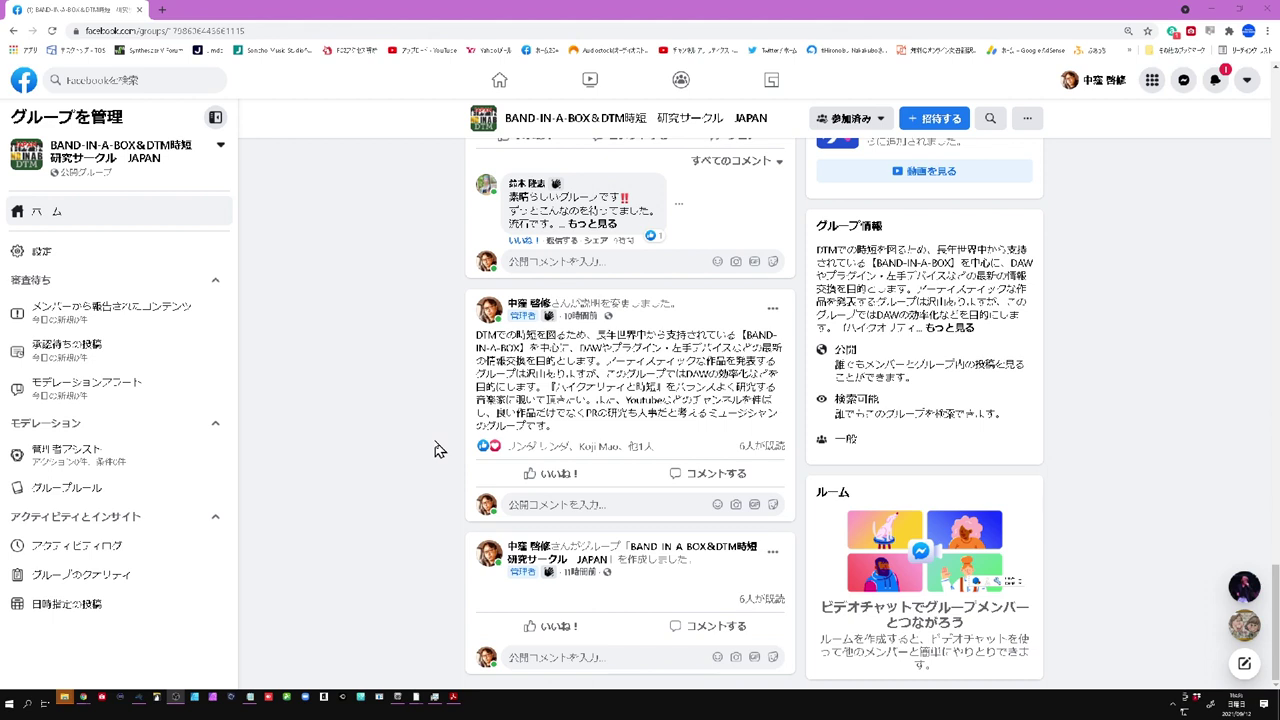
scroll(440, 450, up, 20)
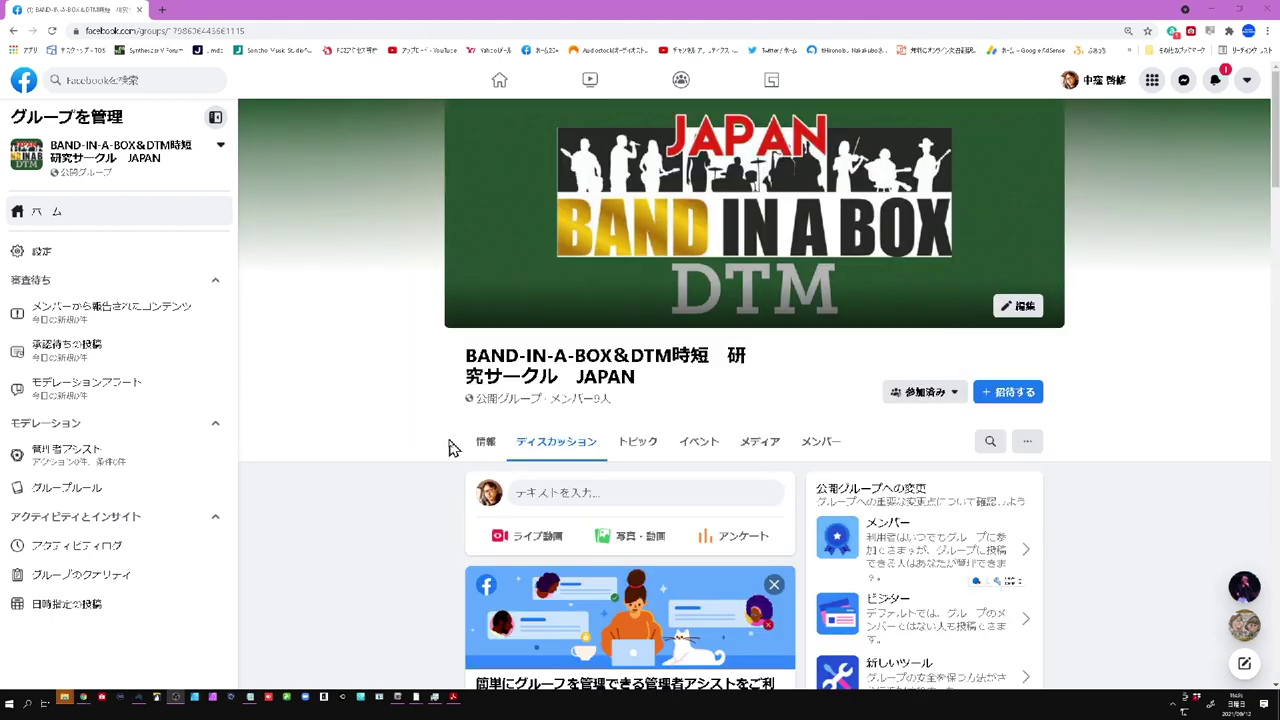